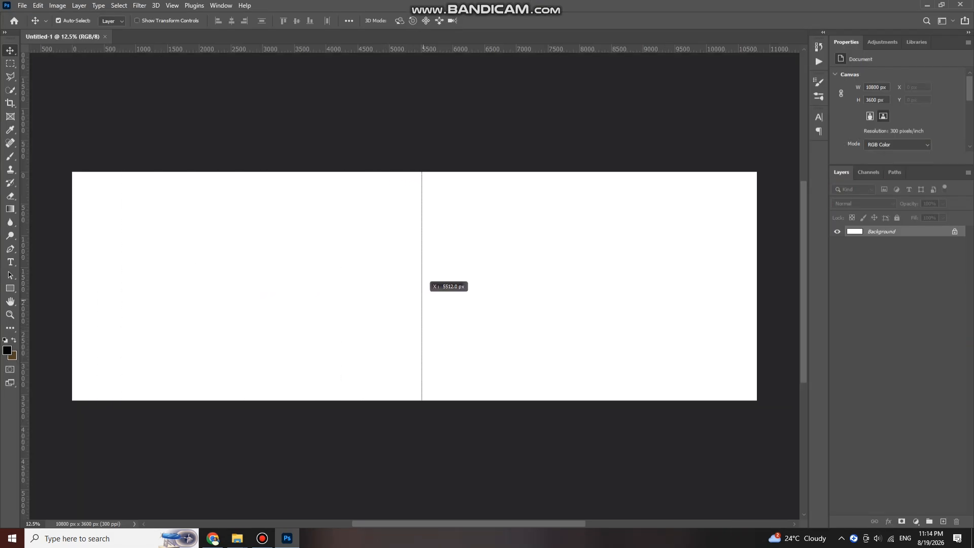
Place a vertical guide at the horizontal centre of the canvas
{"action": "left_click_drag", "start_coordinate": [412, 298], "coordinate": [414, 298]}
{"action": "scroll", "coordinate": [406, 284], "scroll_direction": "up", "scroll_amount": 4}
{"action": "scroll", "coordinate": [373, 223], "scroll_direction": "down", "scroll_amount": 2}
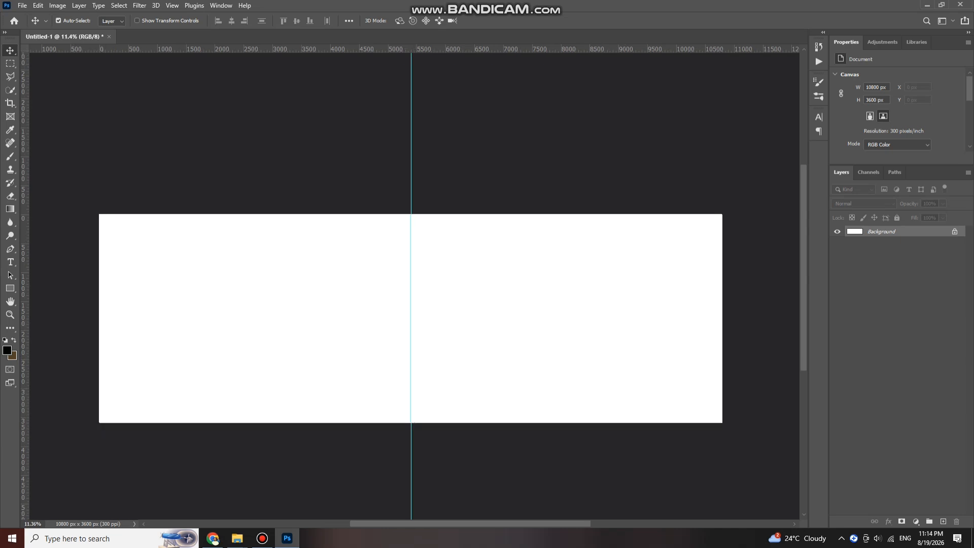
Draw a black rectangle on the canvas's left half beside the guide and round its corners to 968.5 px
{"action": "scroll", "coordinate": [296, 279], "scroll_direction": "up", "scroll_amount": 2}
{"action": "left_click_drag", "start_coordinate": [233, 275], "coordinate": [398, 386]}
{"action": "left_click", "coordinate": [114, 20]}
{"action": "key", "text": "v"}
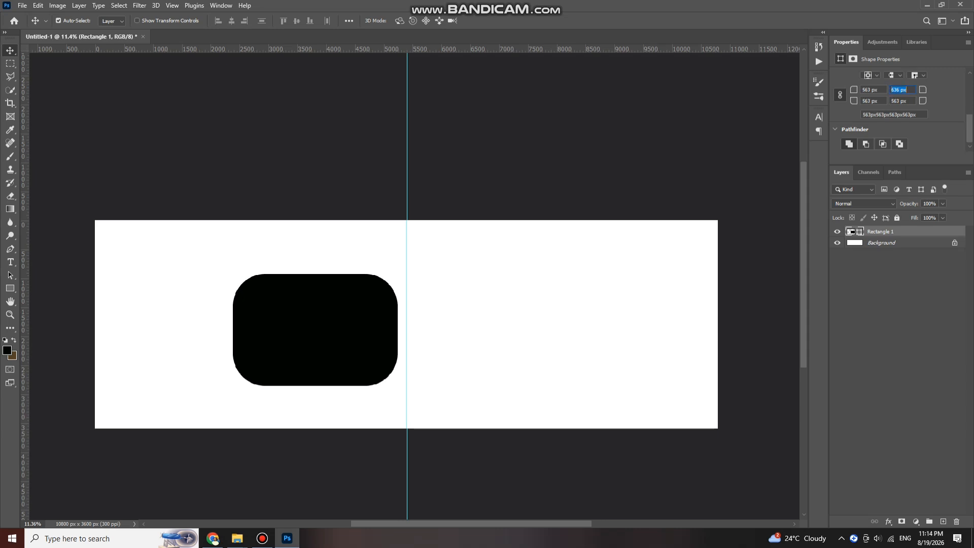
{"action": "left_click_drag", "start_coordinate": [923, 90], "coordinate": [940, 90]}
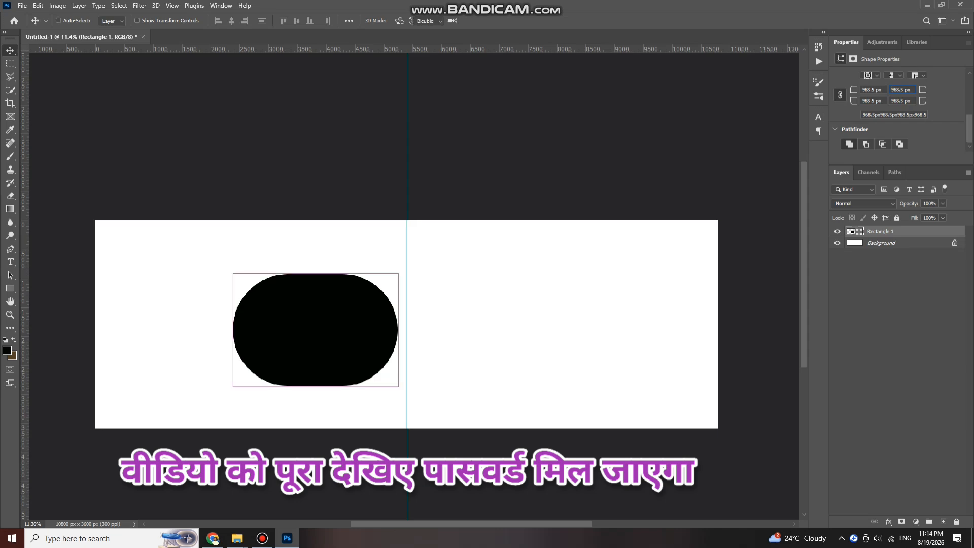
Enlarge the rounded rectangle to about 167% width and 164% height, and set its corner radius to 1589 px
{"action": "key", "text": "ctrl+t"}
{"action": "left_click_drag", "start_coordinate": [398, 330], "coordinate": [373, 319]}
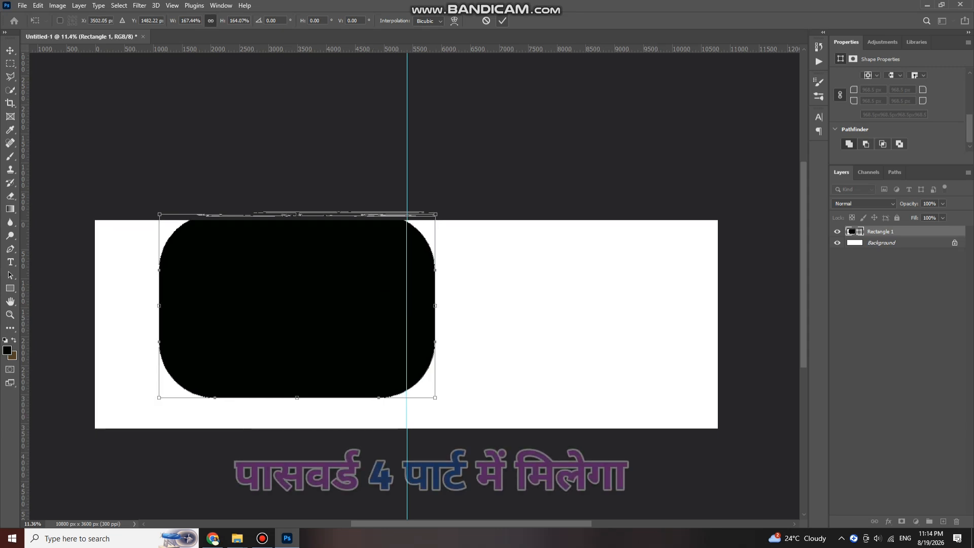
{"action": "key", "text": "Return"}
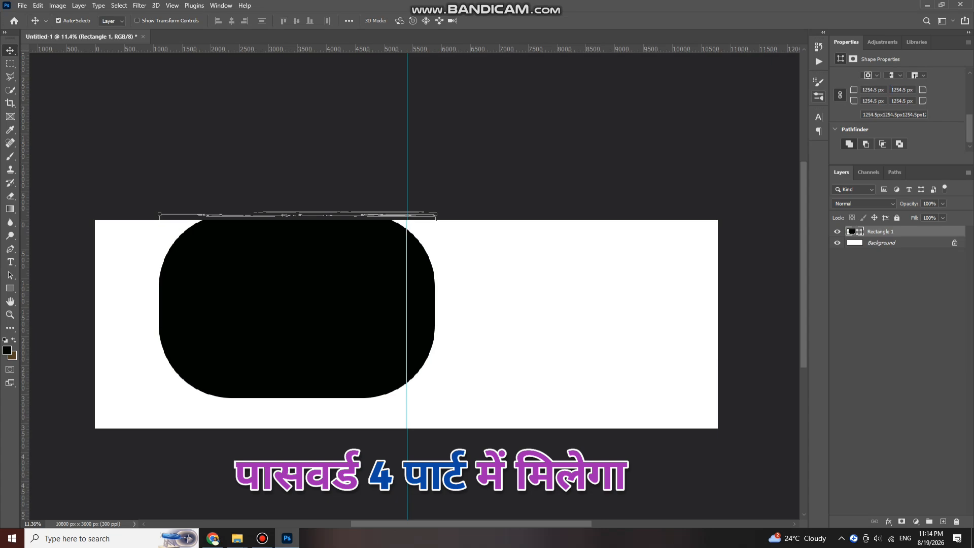
{"action": "left_click_drag", "start_coordinate": [922, 89], "coordinate": [961, 90]}
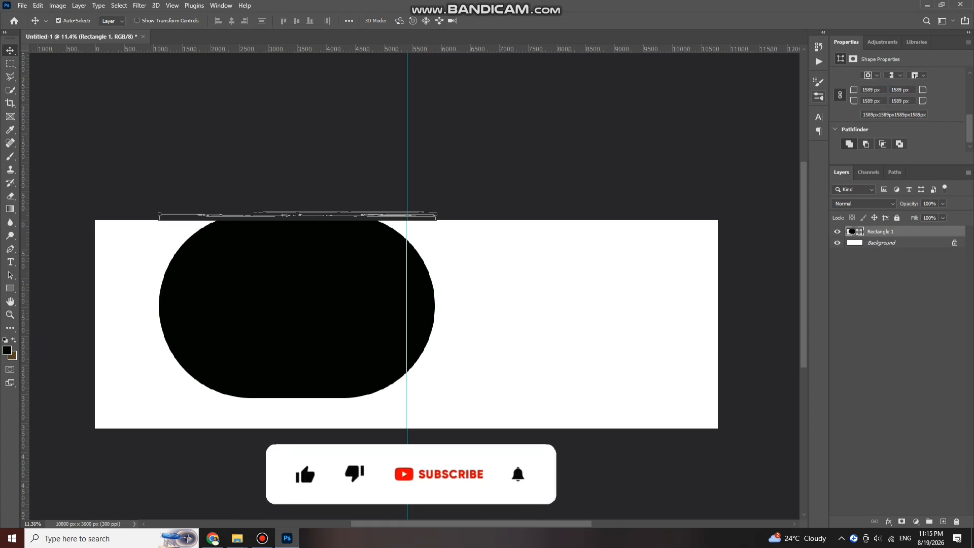
Move the large rounded shape up and slightly right so it extends past the canvas's upper edge
{"action": "scroll", "coordinate": [362, 290], "scroll_direction": "down", "scroll_amount": 1}
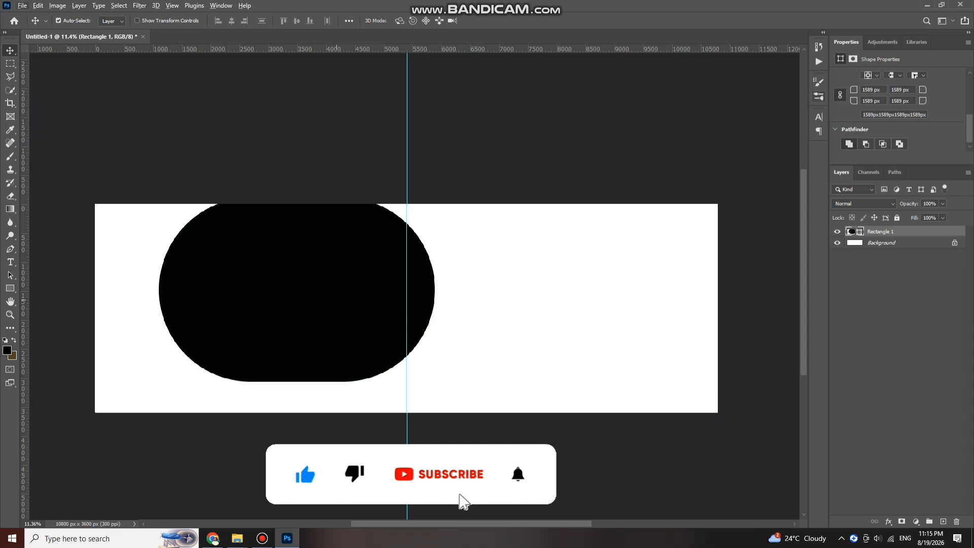
{"action": "left_click_drag", "start_coordinate": [291, 330], "coordinate": [306, 304]}
{"action": "scroll", "coordinate": [314, 318], "scroll_direction": "up", "scroll_amount": 1}
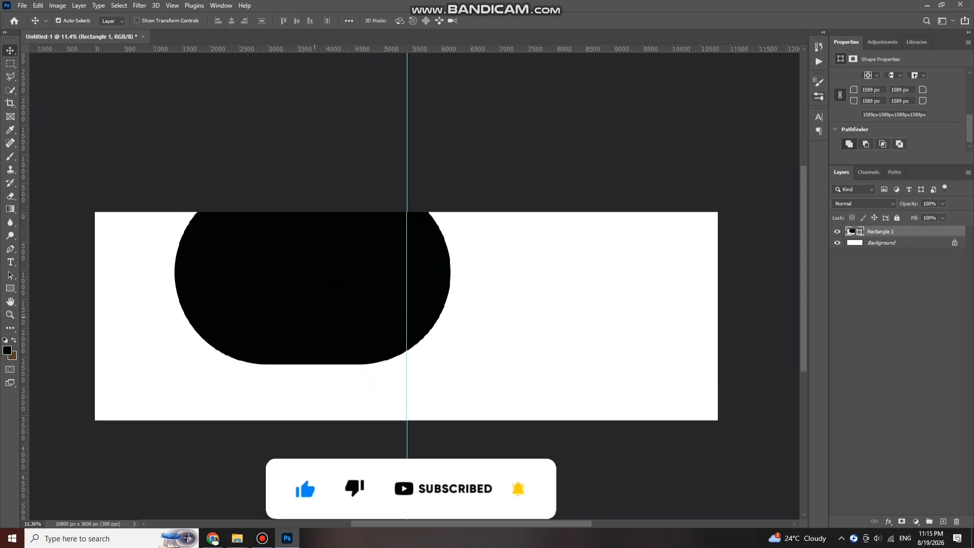
Stretch the rounded shape's height to about 110% and set its corner radius to 1751.5 px
{"action": "key", "text": "ctrl+t"}
{"action": "left_click_drag", "start_coordinate": [312, 363], "coordinate": [312, 382]}
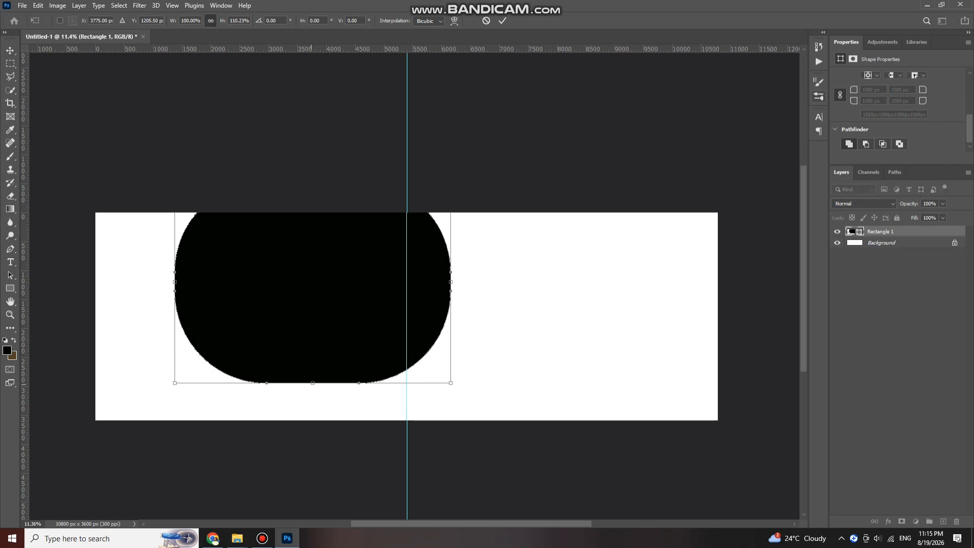
{"action": "key", "text": "Return"}
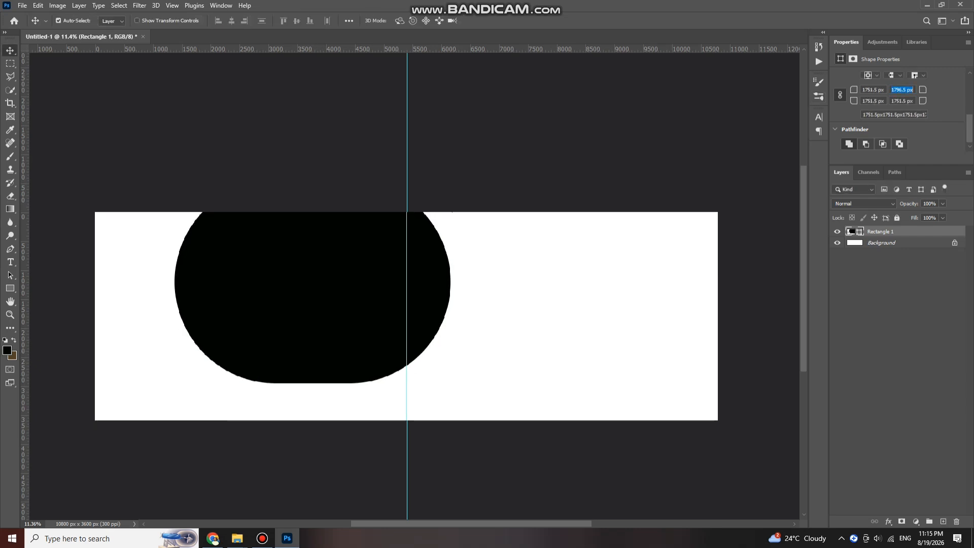
Shift the rounded shape right across the guide and stretch it to about 5142 by 3898 px, extending further above the canvas
{"action": "left_click_drag", "start_coordinate": [359, 297], "coordinate": [398, 292]}
{"action": "key", "text": "ctrl+t"}
{"action": "left_click_drag", "start_coordinate": [214, 277], "coordinate": [195, 277]}
{"action": "left_click_drag", "start_coordinate": [270, 315], "coordinate": [276, 315]}
{"action": "left_click_drag", "start_coordinate": [207, 278], "coordinate": [204, 278]}
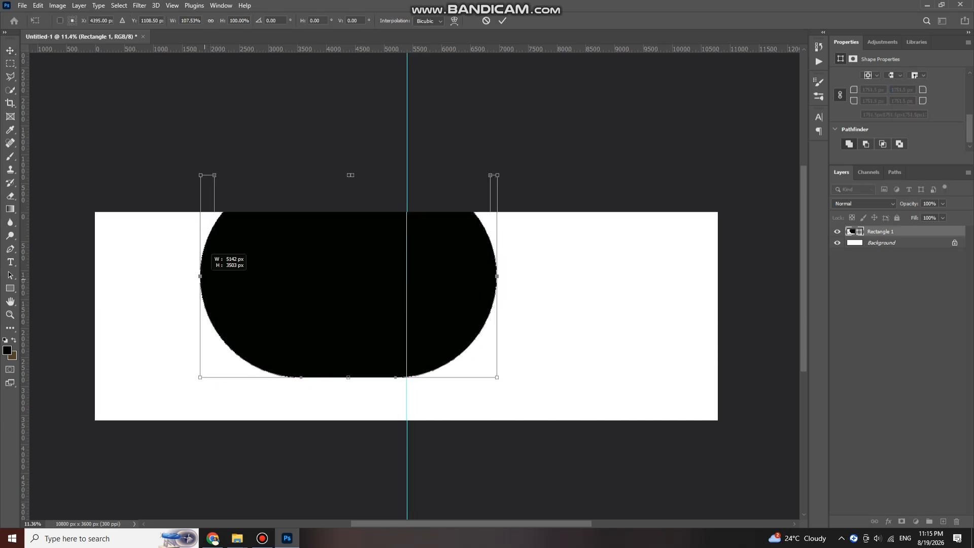
{"action": "scroll", "coordinate": [344, 185], "scroll_direction": "down", "scroll_amount": 2}
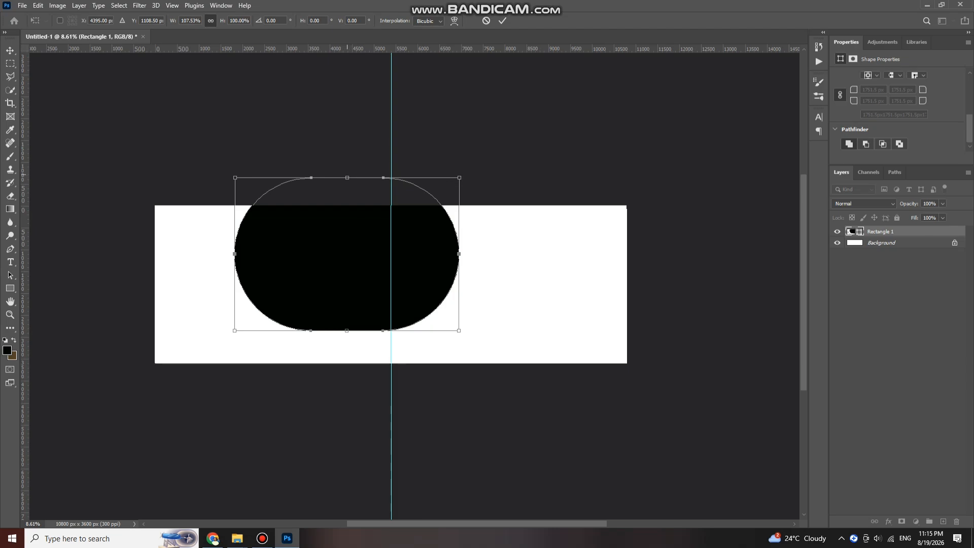
{"action": "left_click_drag", "start_coordinate": [347, 177], "coordinate": [347, 160]}
{"action": "key", "text": "Return"}
Rasterize the Rectangle 1 shape layer so it can be erased
{"action": "key", "text": "e"}
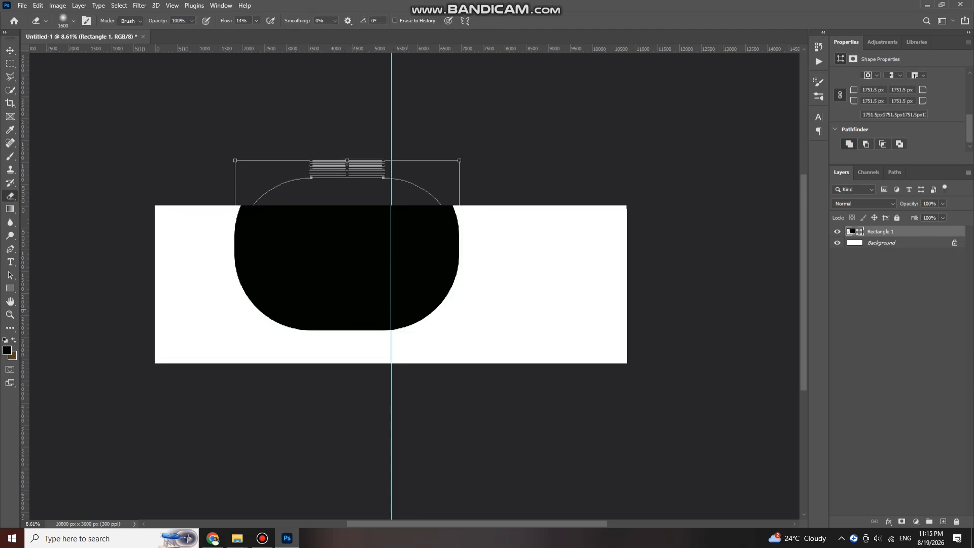
{"action": "scroll", "coordinate": [408, 256], "scroll_direction": "up", "scroll_amount": 3}
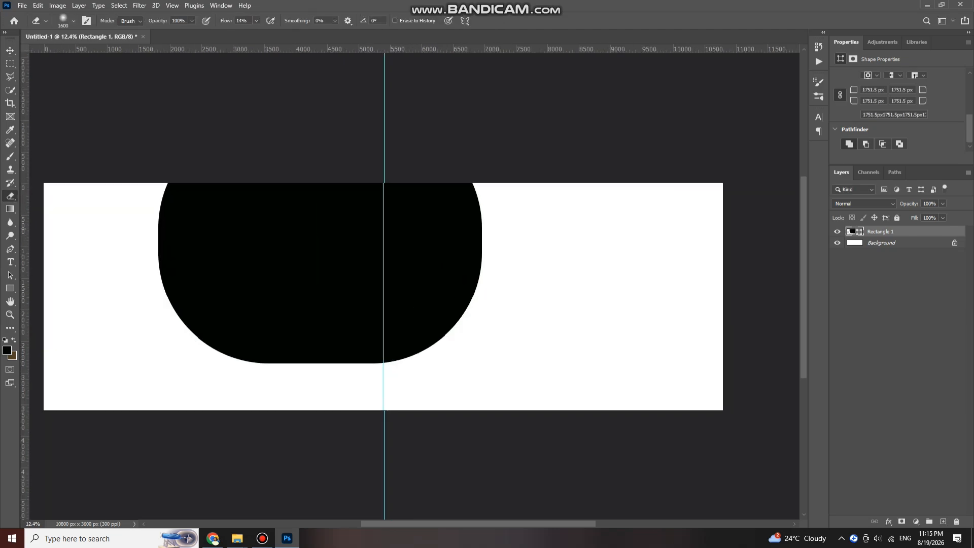
{"action": "left_click", "coordinate": [393, 106]}
{"action": "key", "text": "Return"}
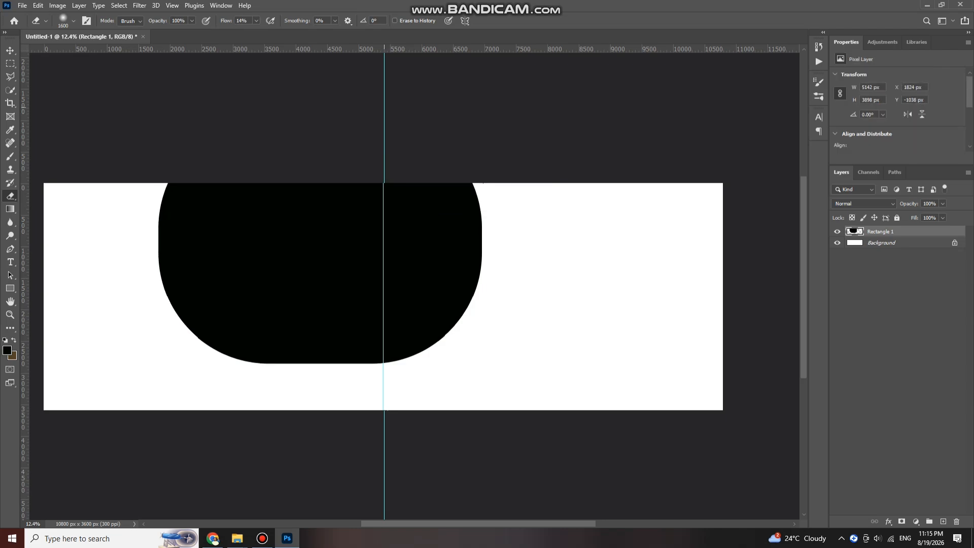
Select the canvas area right of the guide, delete the part of the shape inside it and deselect
{"action": "left_click_drag", "start_coordinate": [392, 106], "coordinate": [519, 378]}
{"action": "key", "text": "ctrl+z"}
{"action": "key", "text": "m"}
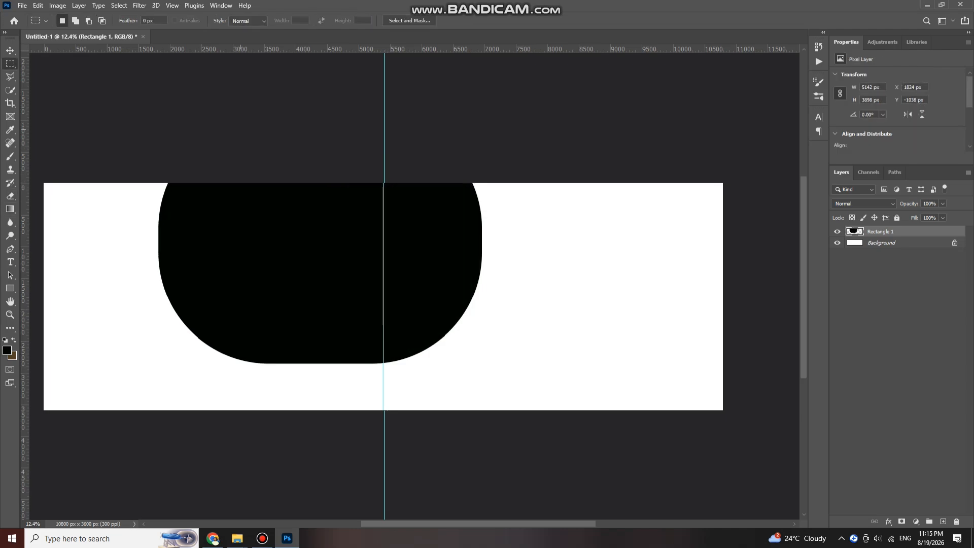
{"action": "left_click_drag", "start_coordinate": [484, 361], "coordinate": [551, 412]}
{"action": "key", "text": "e"}
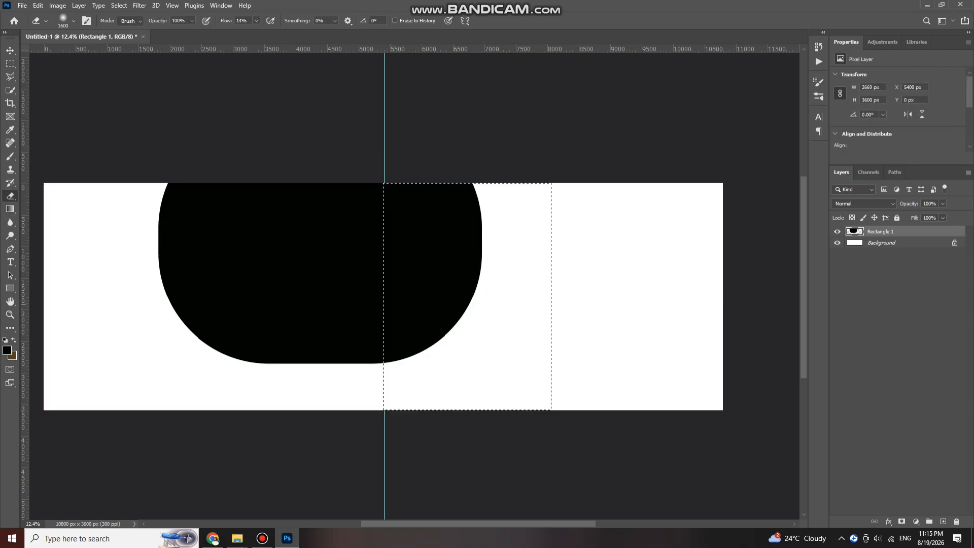
{"action": "left_click_drag", "start_coordinate": [448, 299], "coordinate": [451, 285]}
{"action": "key", "text": "Delete"}
{"action": "key", "text": "ctrl+d"}
{"action": "key", "text": "v"}
Draw a black rectangle about 1060 by 1965 px right of the guide and round its corners to 530 px
{"action": "scroll", "coordinate": [373, 276], "scroll_direction": "down", "scroll_amount": 1}
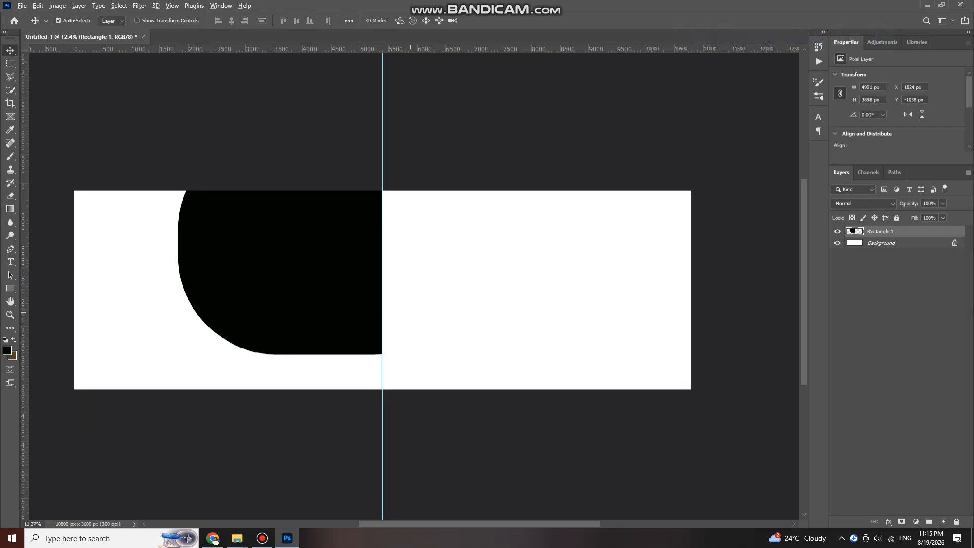
{"action": "left_click_drag", "start_coordinate": [186, 295], "coordinate": [226, 287]}
{"action": "scroll", "coordinate": [226, 287], "scroll_direction": "up", "scroll_amount": 5}
{"action": "scroll", "coordinate": [898, 112], "scroll_direction": "down", "scroll_amount": 5}
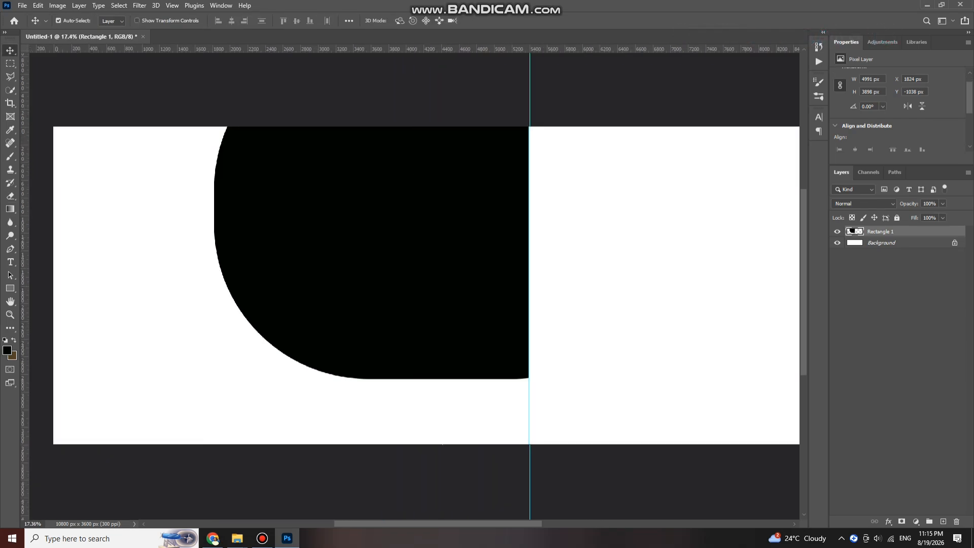
{"action": "scroll", "coordinate": [383, 269], "scroll_direction": "down", "scroll_amount": 2}
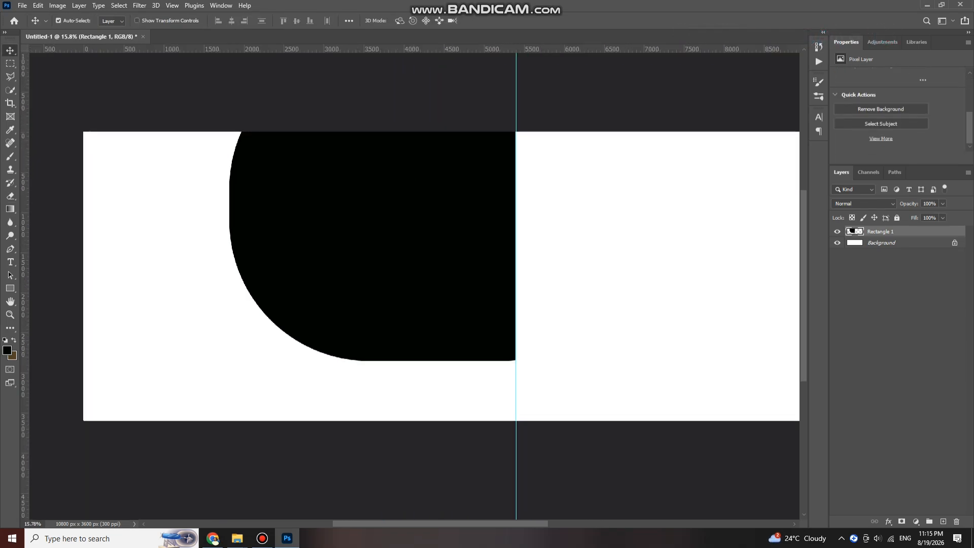
{"action": "scroll", "coordinate": [246, 260], "scroll_direction": "up", "scroll_amount": 1}
{"action": "key", "text": "u"}
{"action": "left_click_drag", "start_coordinate": [607, 225], "coordinate": [691, 382]}
{"action": "left_click", "coordinate": [114, 20]}
{"action": "left_click", "coordinate": [50, 74]}
{"action": "left_click", "coordinate": [10, 50]}
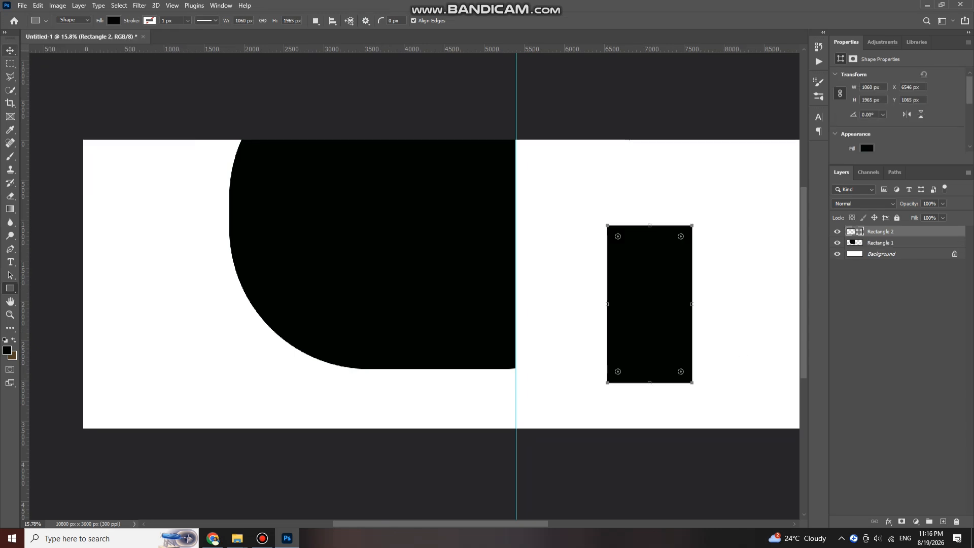
{"action": "scroll", "coordinate": [898, 112], "scroll_direction": "down", "scroll_amount": 2}
{"action": "scroll", "coordinate": [898, 111], "scroll_direction": "down", "scroll_amount": 2}
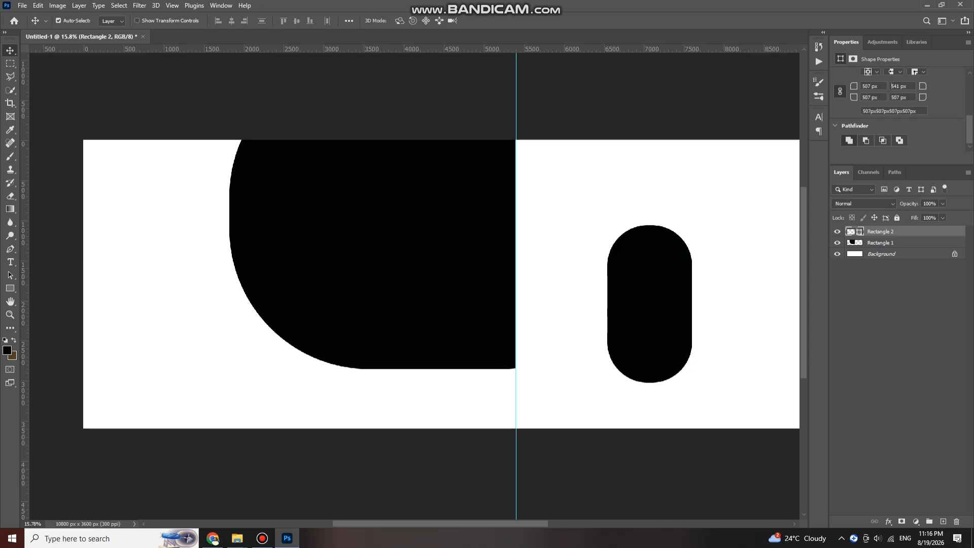
Move the pill shape over the large shape's left edge and enlarge it so it extends past the canvas's upper edge
{"action": "left_click_drag", "start_coordinate": [645, 378], "coordinate": [219, 314]}
{"action": "key", "text": "ctrl+t"}
{"action": "mouse_move", "coordinate": [236, 273]}
{"action": "left_mouse_down"}
{"action": "mouse_move", "coordinate": [228, 260]}
{"action": "mouse_move", "coordinate": [219, 265]}
{"action": "mouse_move", "coordinate": [234, 266]}
{"action": "left_mouse_up"}
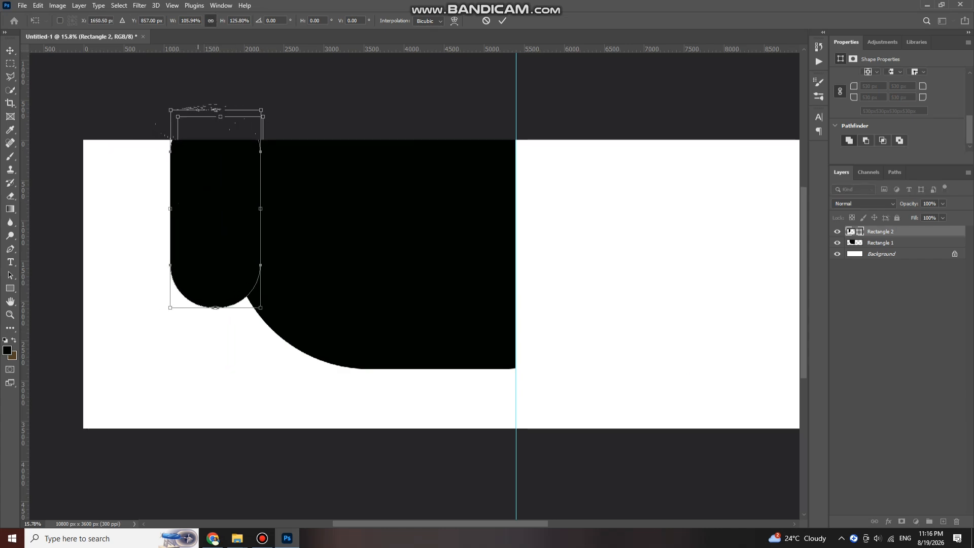
{"action": "left_click_drag", "start_coordinate": [216, 308], "coordinate": [215, 320]}
{"action": "left_click_drag", "start_coordinate": [218, 284], "coordinate": [215, 268]}
{"action": "key", "text": "Return"}
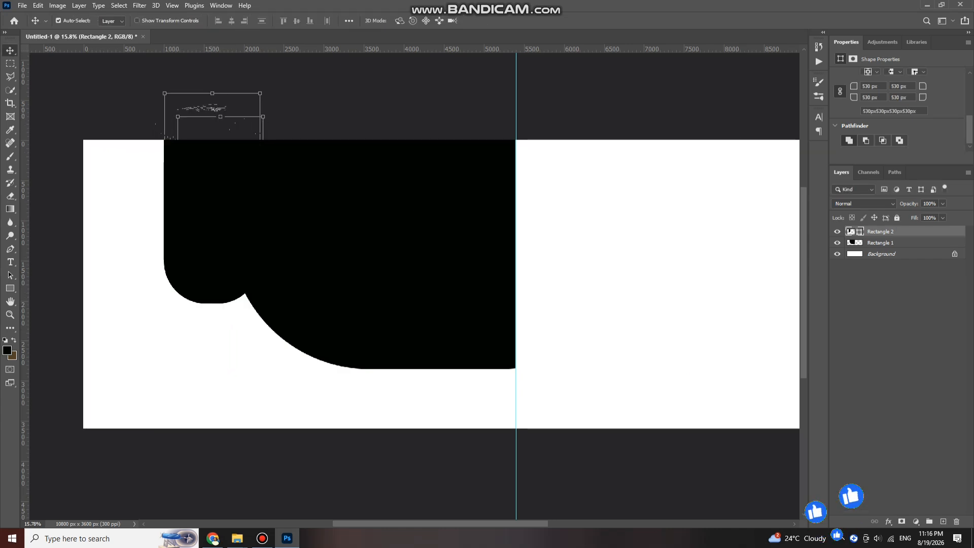
Add a white 8 px inside stroke to the pill shape
{"action": "left_click", "coordinate": [888, 521]}
{"action": "left_click", "coordinate": [904, 451]}
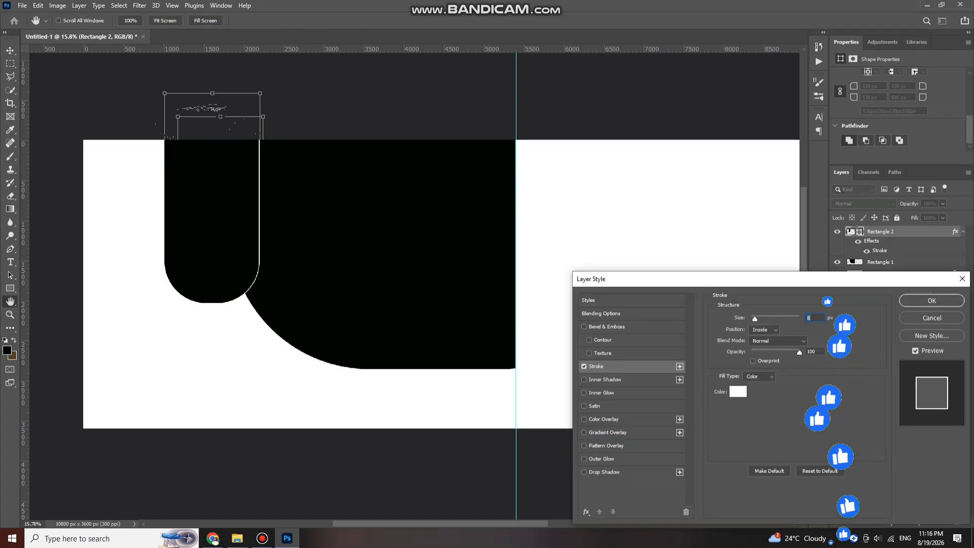
{"action": "key", "text": "Return"}
Reposition the outlined pill on the large shape's left edge, scaled to about 110% with a 660.13 px corner radius
{"action": "mouse_move", "coordinate": [214, 228]}
{"action": "left_mouse_down"}
{"action": "mouse_move", "coordinate": [204, 235]}
{"action": "mouse_move", "coordinate": [246, 246]}
{"action": "left_mouse_up"}
{"action": "scroll", "coordinate": [214, 243], "scroll_direction": "down", "scroll_amount": 3}
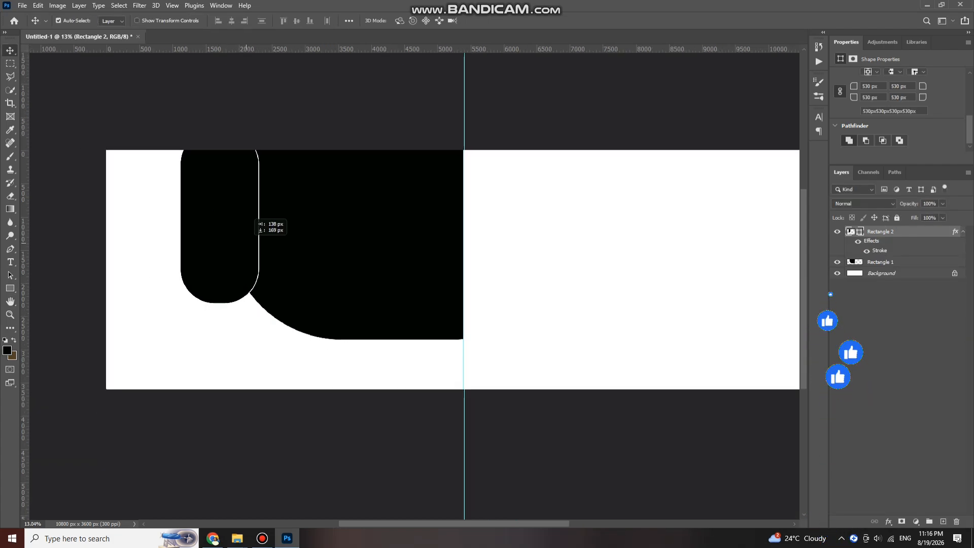
{"action": "key", "text": "ctrl+t"}
{"action": "mouse_move", "coordinate": [220, 304]}
{"action": "left_mouse_down"}
{"action": "mouse_move", "coordinate": [220, 321]}
{"action": "mouse_move", "coordinate": [220, 313]}
{"action": "left_mouse_up"}
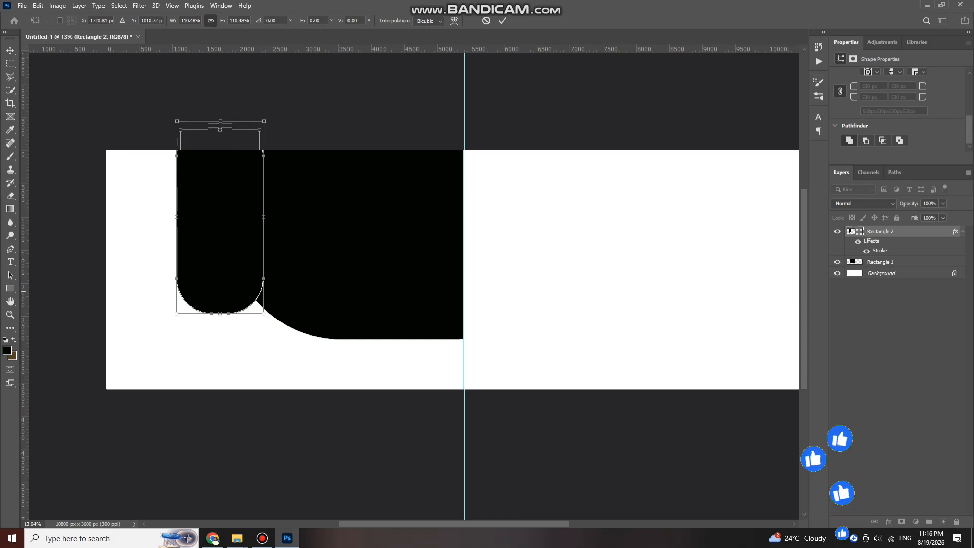
{"action": "key", "text": "Return"}
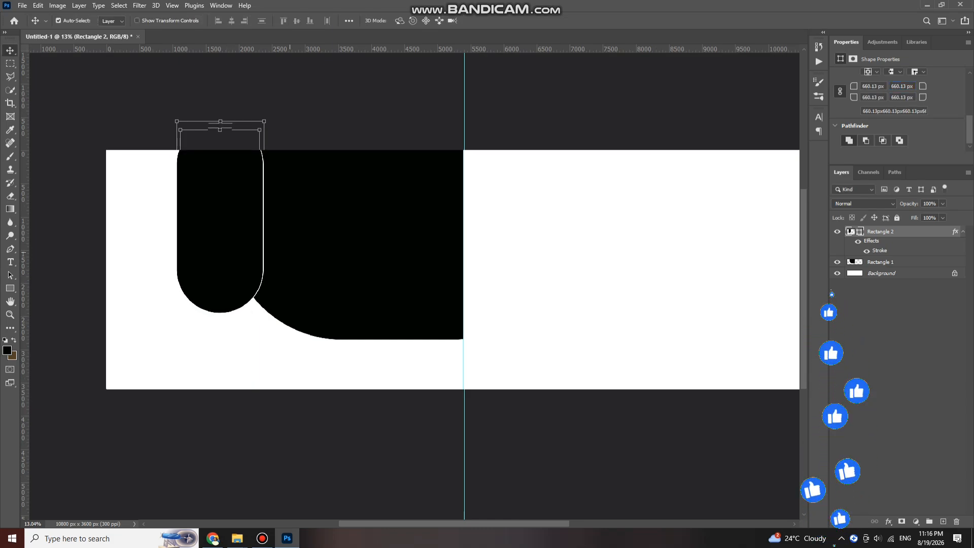
{"action": "left_click_drag", "start_coordinate": [229, 276], "coordinate": [230, 269]}
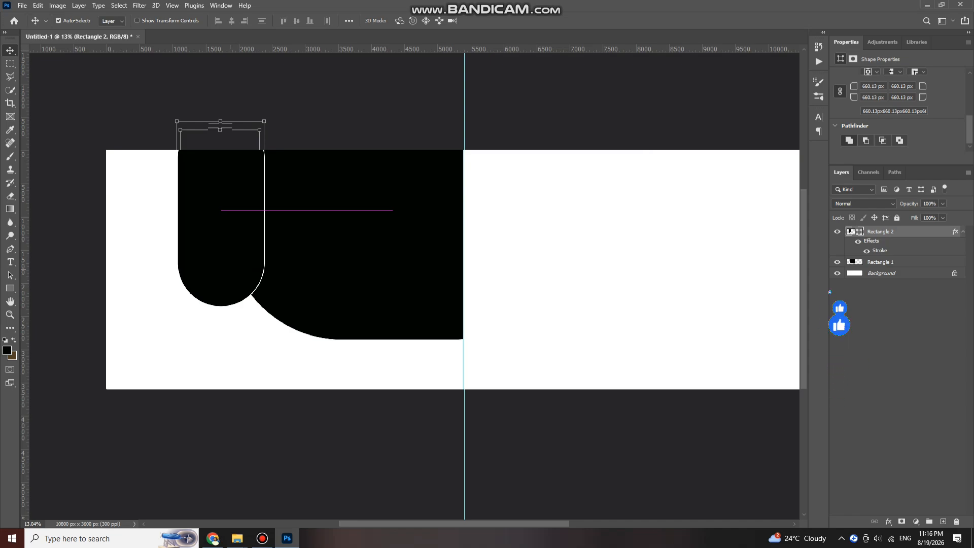
Select the large black shape's layer, Rectangle 1
{"action": "scroll", "coordinate": [279, 258], "scroll_direction": "down", "scroll_amount": 2}
{"action": "scroll", "coordinate": [278, 258], "scroll_direction": "left", "scroll_amount": 2}
{"action": "scroll", "coordinate": [279, 259], "scroll_direction": "up", "scroll_amount": 1}
{"action": "left_click", "coordinate": [382, 245]}
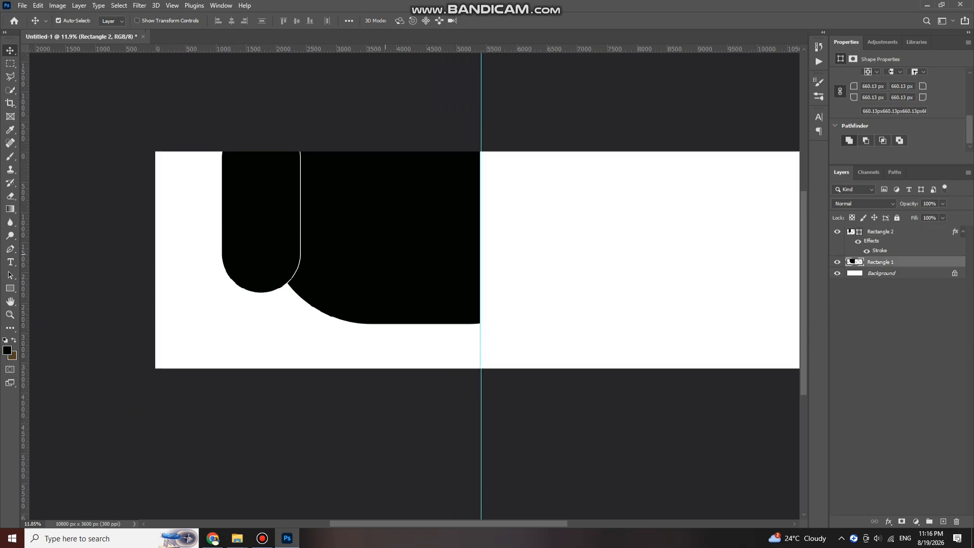
{"action": "scroll", "coordinate": [382, 245], "scroll_direction": "down", "scroll_amount": 1}
{"action": "scroll", "coordinate": [382, 245], "scroll_direction": "right", "scroll_amount": 2}
{"action": "scroll", "coordinate": [383, 161], "scroll_direction": "up", "scroll_amount": 1}
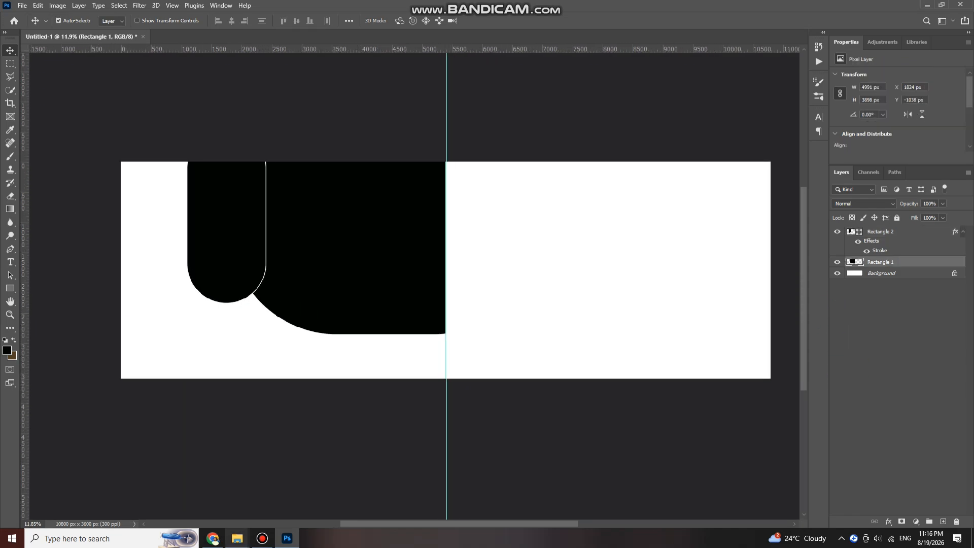
Switch to File Explorer and open the CLOUR GRADIENT folder on the DK SSD 128GB (F:) drive
{"action": "left_click", "coordinate": [237, 538]}
{"action": "left_click", "coordinate": [236, 497]}
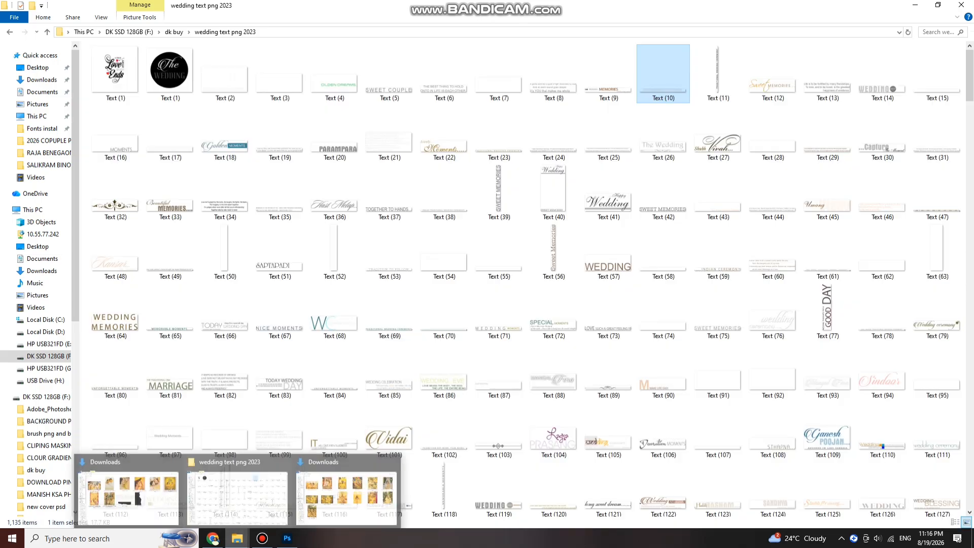
{"action": "left_click", "coordinate": [236, 538]}
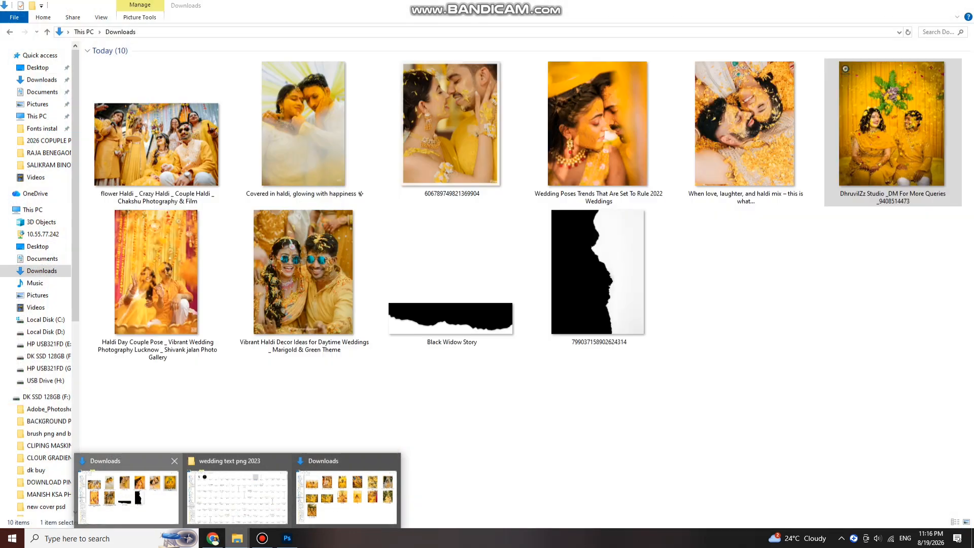
{"action": "left_click", "coordinate": [128, 497]}
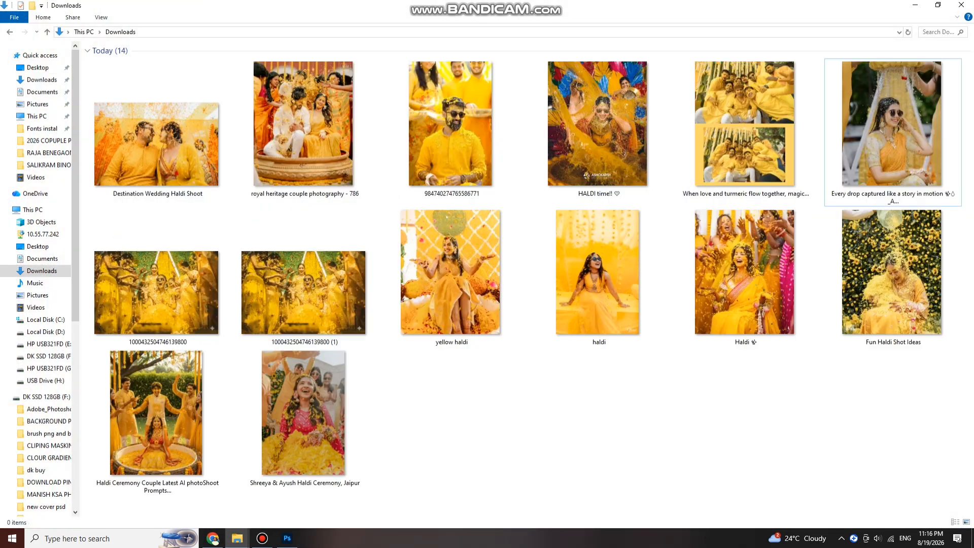
{"action": "left_click", "coordinate": [46, 332]}
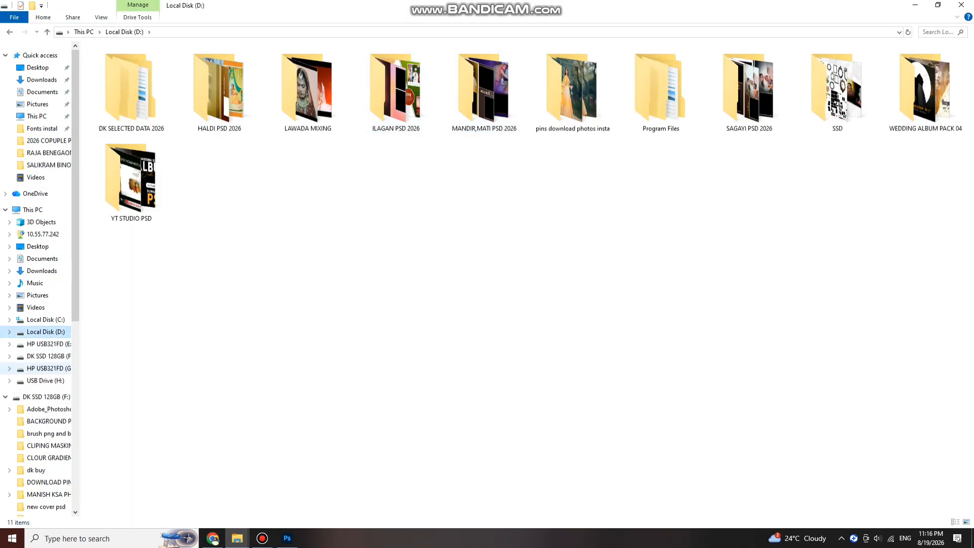
{"action": "left_click", "coordinate": [45, 356]}
{"action": "double_click", "coordinate": [525, 96]}
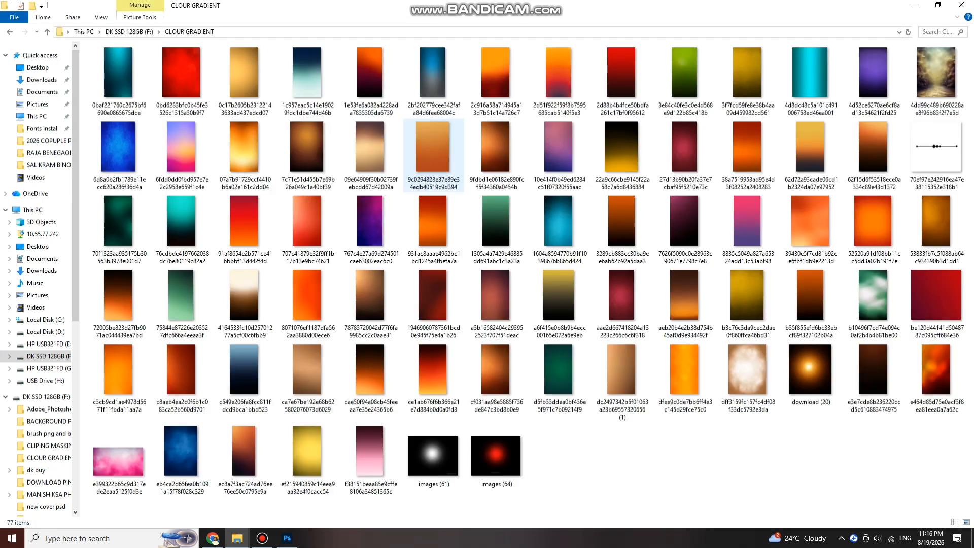
Place the golden gradient image above Rectangle 1, widen it to about 4082 px to cover the large shape, and clip it to that shape
{"action": "left_click_drag", "start_coordinate": [244, 76], "coordinate": [310, 244]}
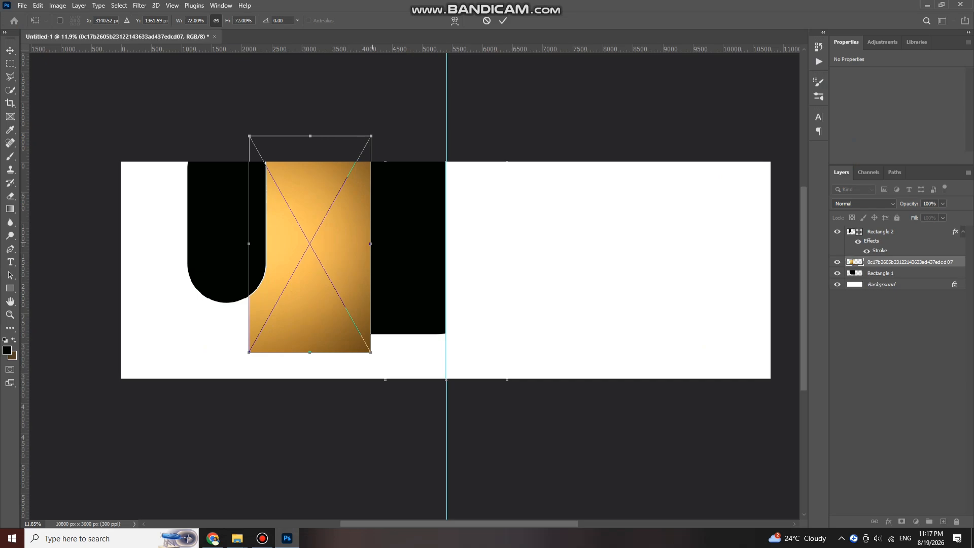
{"action": "left_click_drag", "start_coordinate": [371, 244], "coordinate": [495, 244]}
{"action": "left_click_drag", "start_coordinate": [407, 247], "coordinate": [359, 246]}
{"action": "key", "text": "Return"}
{"action": "key", "text": "ctrl+alt+g"}
Apply Color Balance to the gradient's midtones with levels +79, 0 and -100, preserving luminosity
{"action": "key", "text": "ctrl+b"}
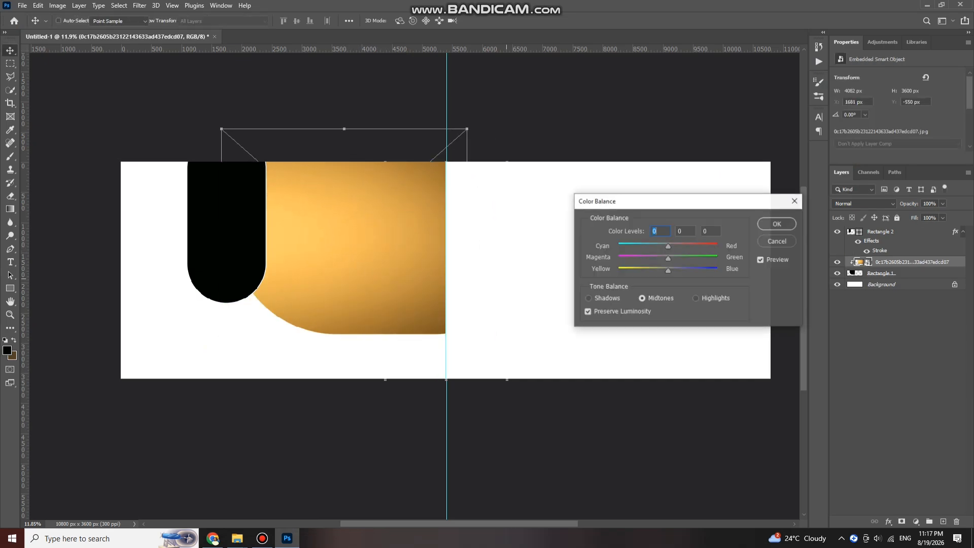
{"action": "left_click_drag", "start_coordinate": [668, 269], "coordinate": [618, 269]}
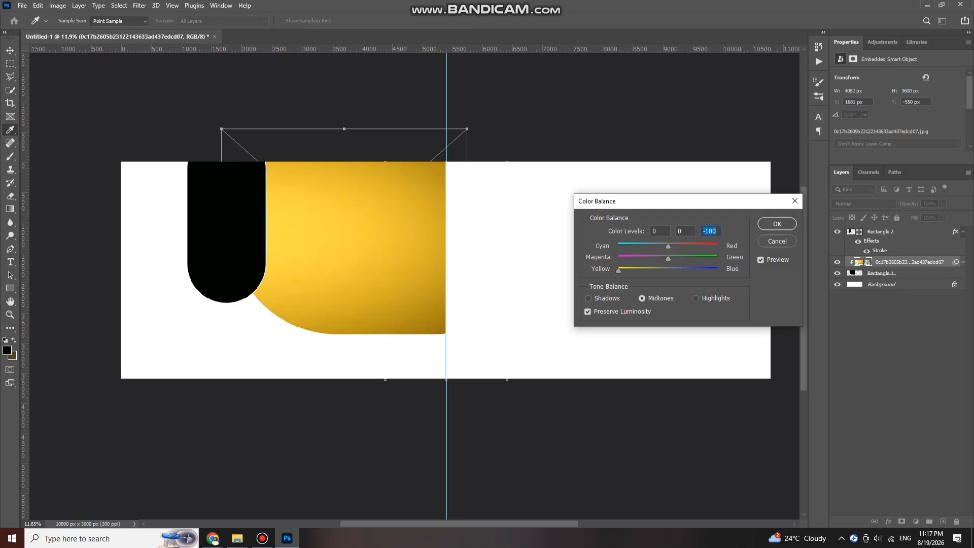
{"action": "left_click_drag", "start_coordinate": [670, 246], "coordinate": [706, 246]}
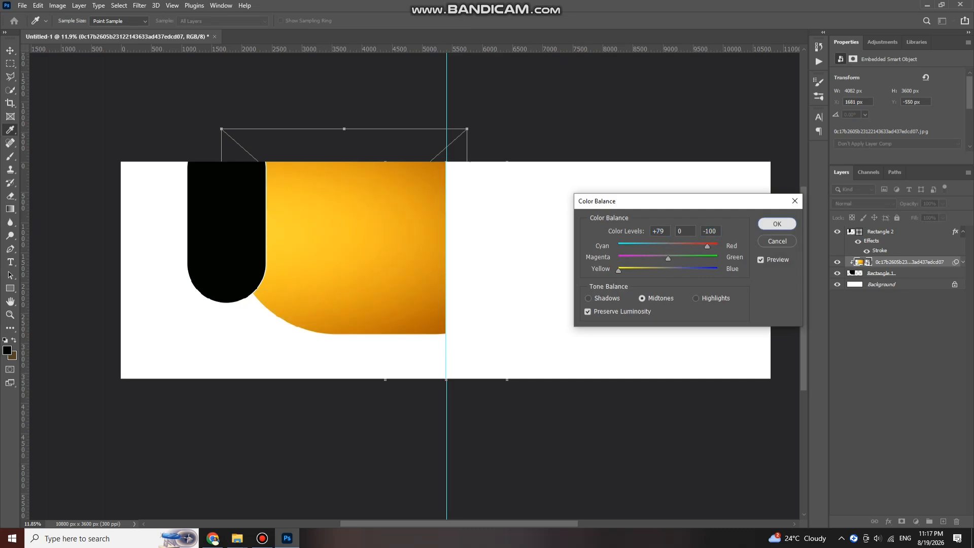
{"action": "left_click", "coordinate": [777, 224]}
Place the Destination Wedding Haldi Shoot photo from Downloads over the gradient, positioned on the large shape, and clip it to that shape
{"action": "scroll", "coordinate": [266, 255], "scroll_direction": "up", "scroll_amount": 4}
{"action": "scroll", "coordinate": [298, 255], "scroll_direction": "down", "scroll_amount": 1}
{"action": "scroll", "coordinate": [299, 255], "scroll_direction": "down", "scroll_amount": 2}
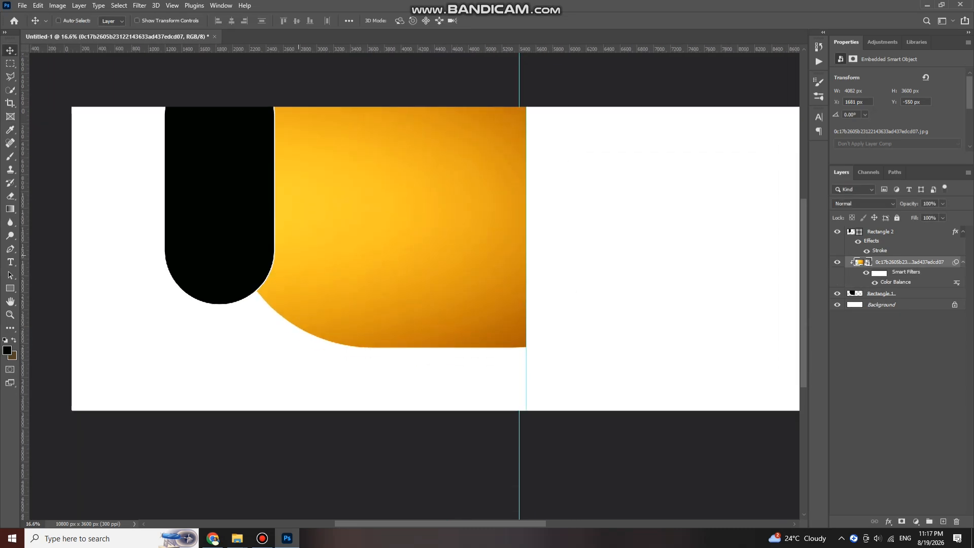
{"action": "left_click_drag", "start_coordinate": [298, 256], "coordinate": [259, 253]}
{"action": "scroll", "coordinate": [333, 276], "scroll_direction": "down", "scroll_amount": 1}
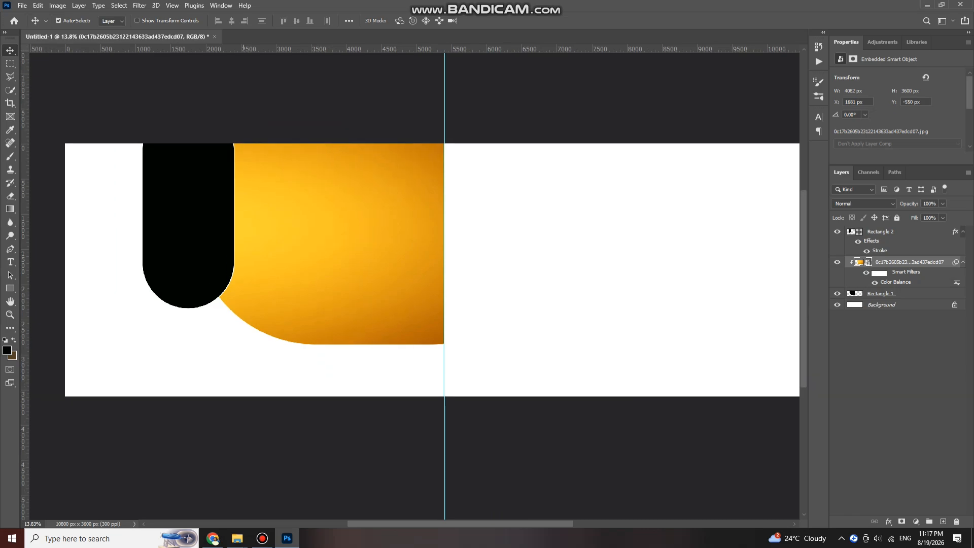
{"action": "left_click", "coordinate": [345, 495]}
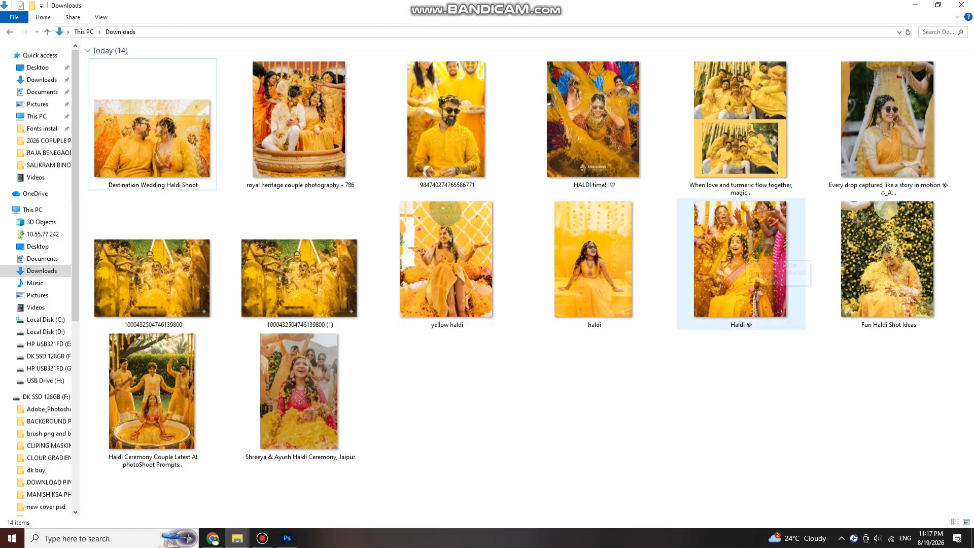
{"action": "left_click_drag", "start_coordinate": [751, 256], "coordinate": [522, 345]}
{"action": "left_click_drag", "start_coordinate": [167, 147], "coordinate": [318, 200]}
{"action": "left_click_drag", "start_coordinate": [336, 287], "coordinate": [356, 299]}
{"action": "key", "text": "Return"}
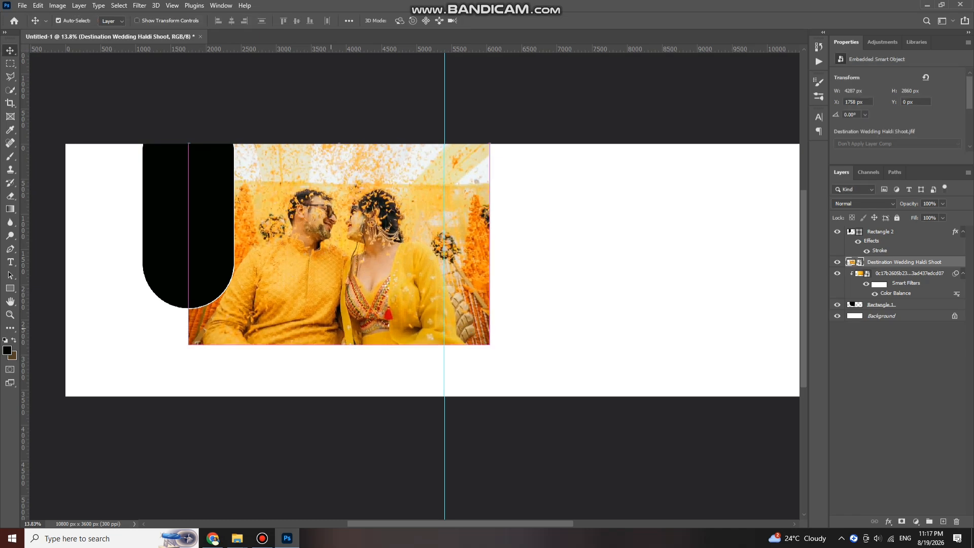
{"action": "key", "text": "ctrl+alt+g"}
{"action": "key", "text": "Up"}
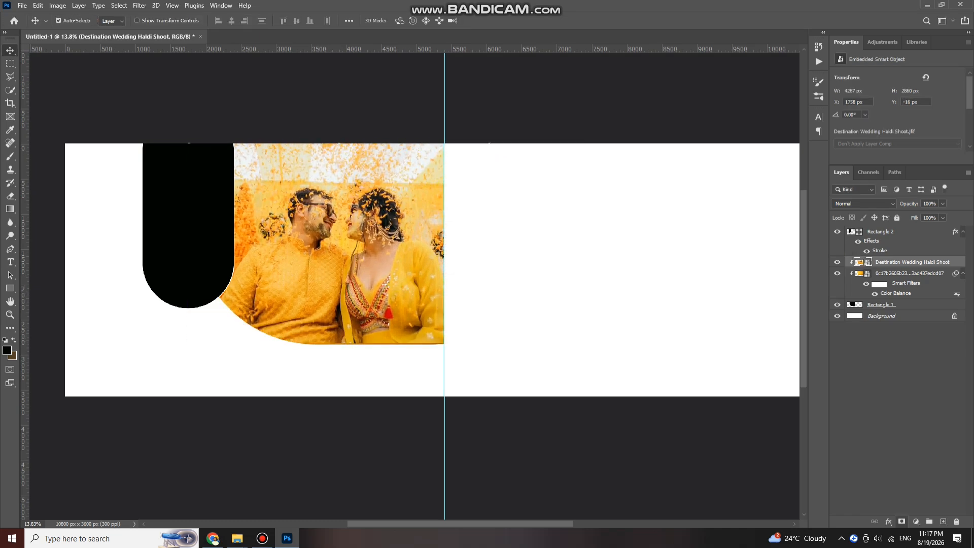
Add an inverted black mask to the couple photo and softly reveal the couple with a 2200 px white brush at 33% flow
{"action": "left_click", "coordinate": [901, 522]}
{"action": "key", "text": "ctrl+i"}
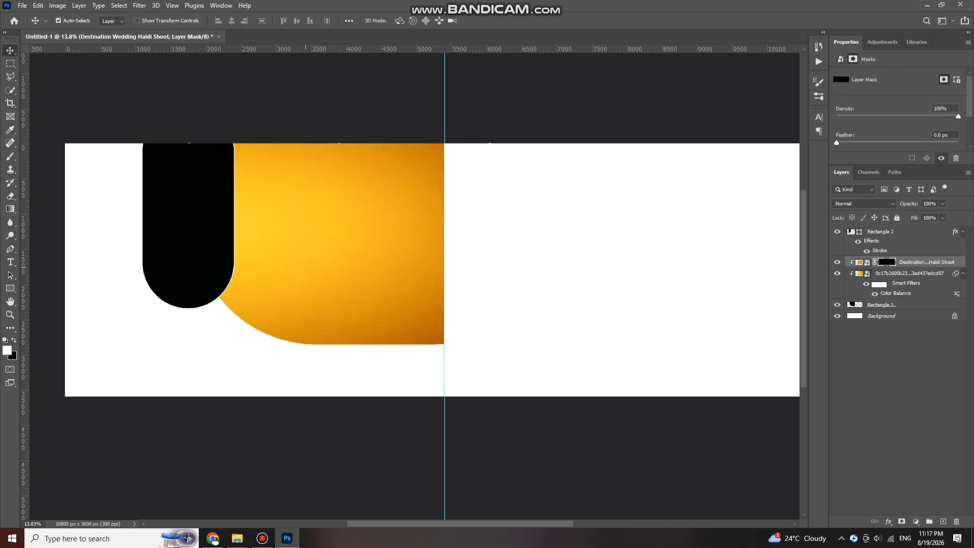
{"action": "key", "text": "b"}
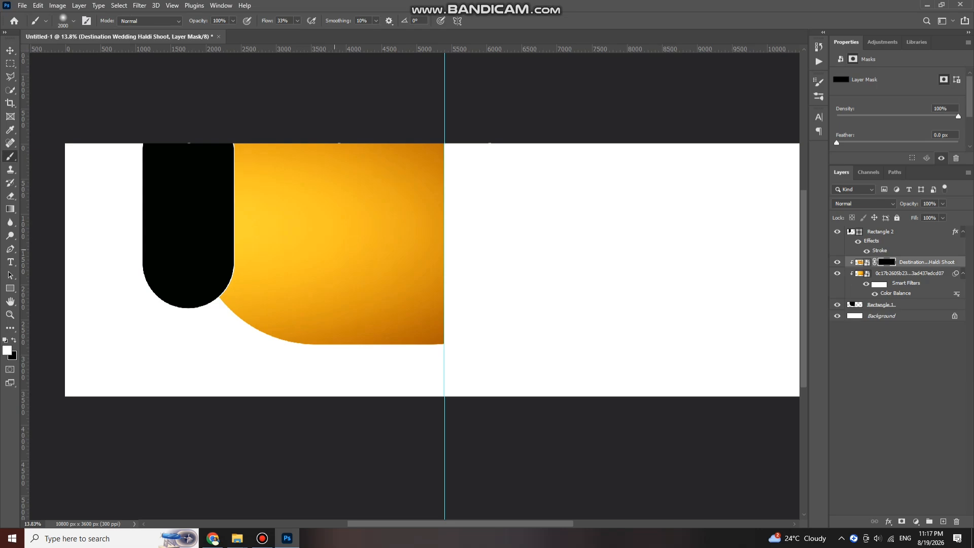
{"action": "left_click", "coordinate": [345, 230]}
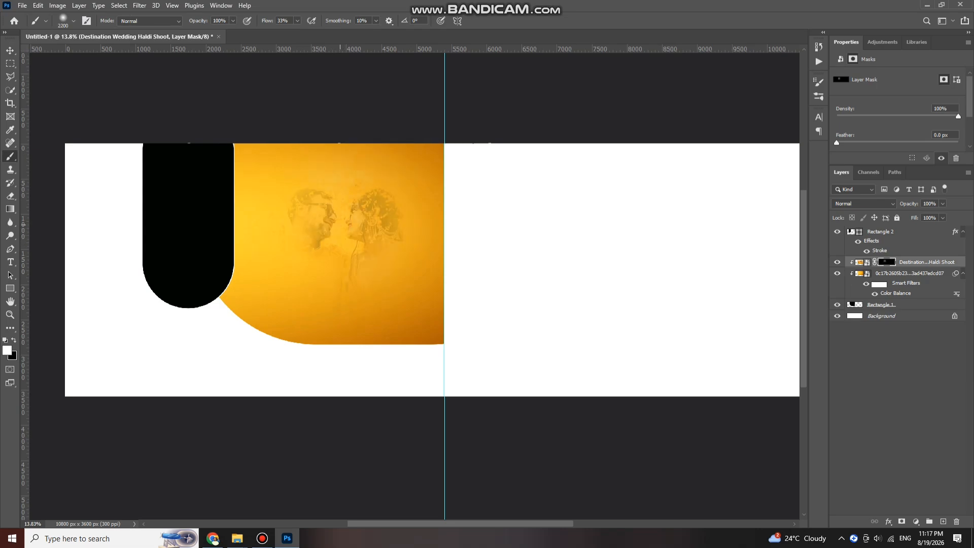
{"action": "left_click", "coordinate": [336, 225]}
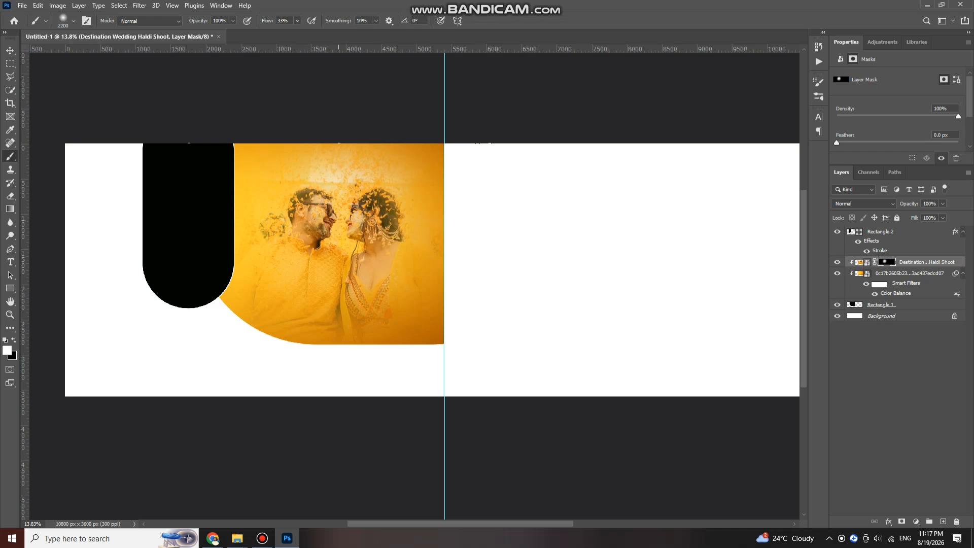
{"action": "key", "text": "v"}
Place the haldi photo from Downloads above the pill shape, Rectangle 2, and clip it to that shape
{"action": "scroll", "coordinate": [376, 213], "scroll_direction": "down", "scroll_amount": 2}
{"action": "scroll", "coordinate": [304, 228], "scroll_direction": "up", "scroll_amount": 4}
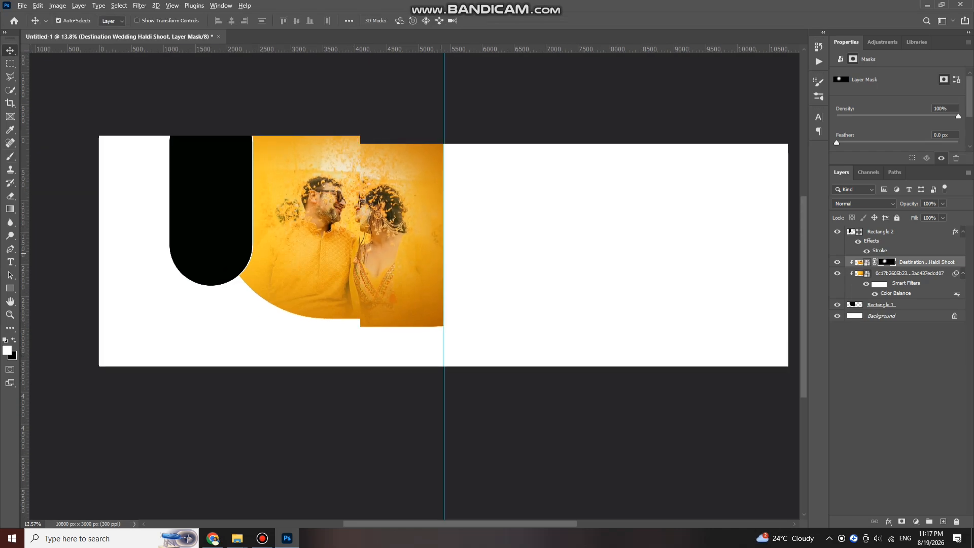
{"action": "left_click", "coordinate": [219, 259]}
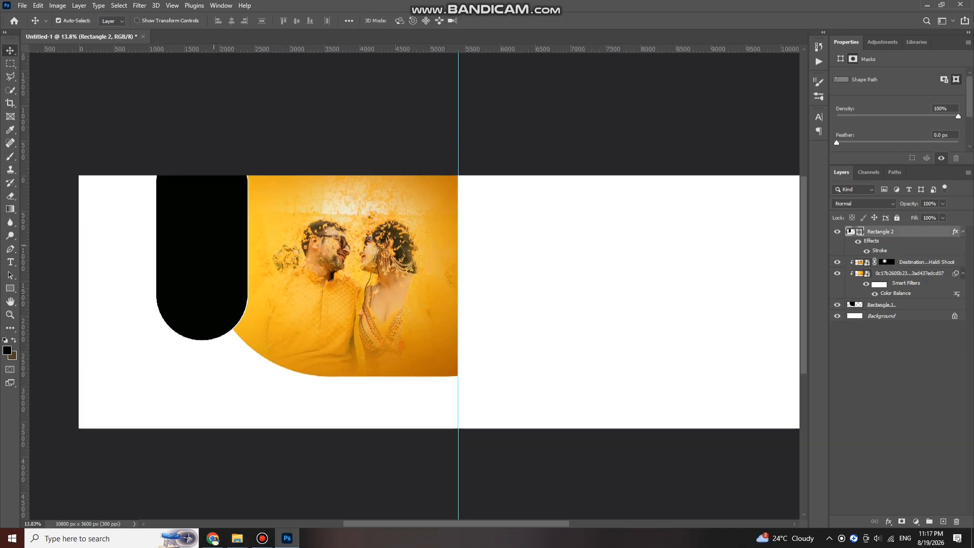
{"action": "mouse_move", "coordinate": [237, 537]}
{"action": "left_click", "coordinate": [347, 487]}
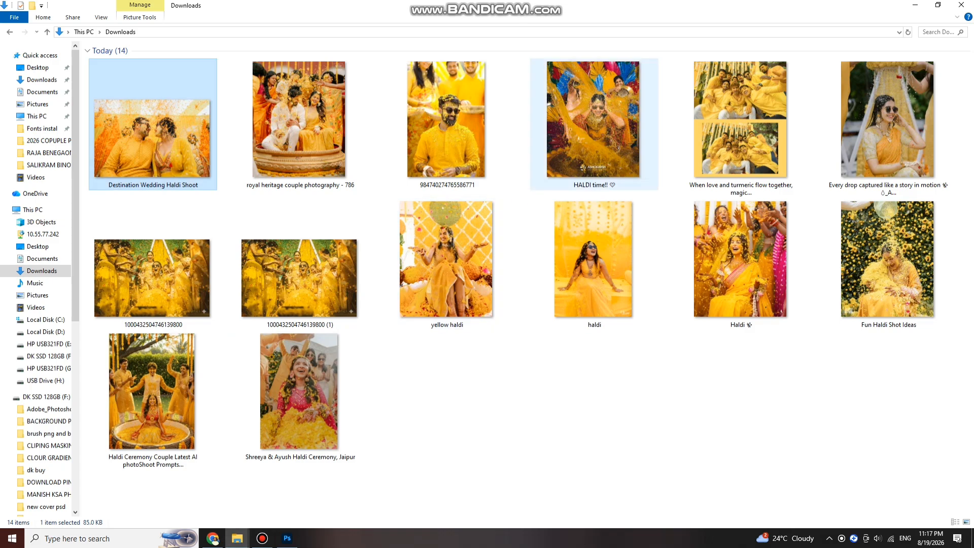
{"action": "left_click_drag", "start_coordinate": [609, 276], "coordinate": [350, 406]}
{"action": "left_click_drag", "start_coordinate": [422, 290], "coordinate": [195, 227]}
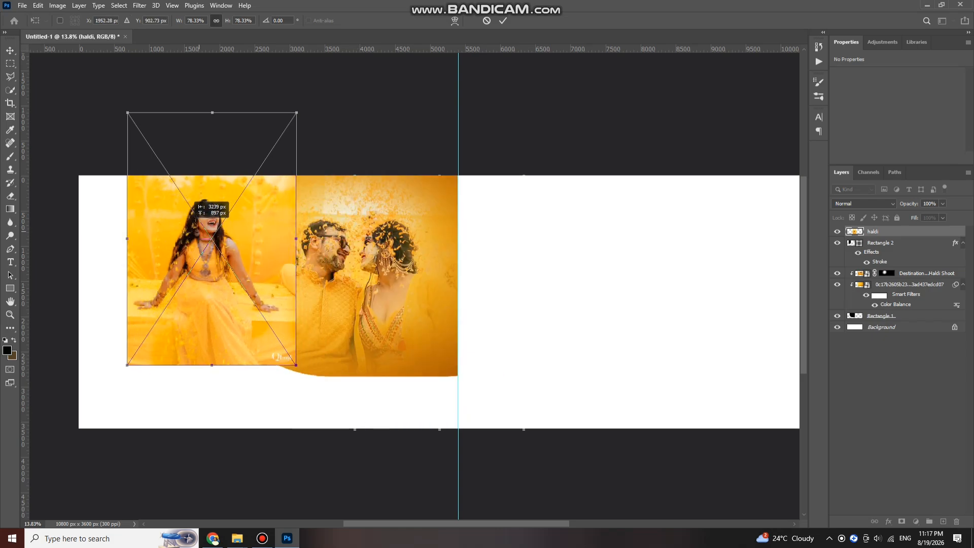
{"action": "key", "text": "Return"}
{"action": "key", "text": "ctrl+alt+g"}
Scale the haldi photo to 56.94% and reposition it so the woman is centred in the pill shape
{"action": "key", "text": "ctrl+t"}
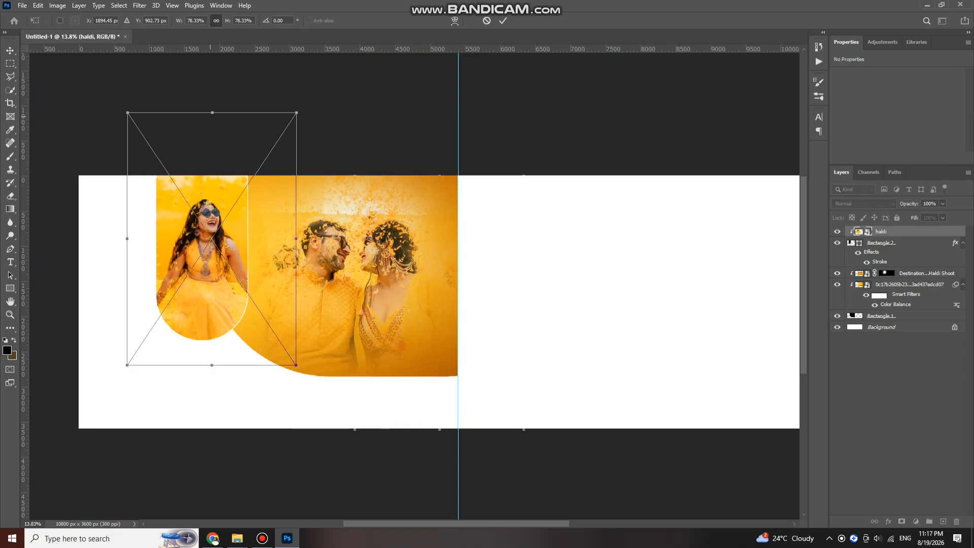
{"action": "left_click_drag", "start_coordinate": [212, 113], "coordinate": [215, 181]}
{"action": "left_click_drag", "start_coordinate": [216, 246], "coordinate": [210, 221]}
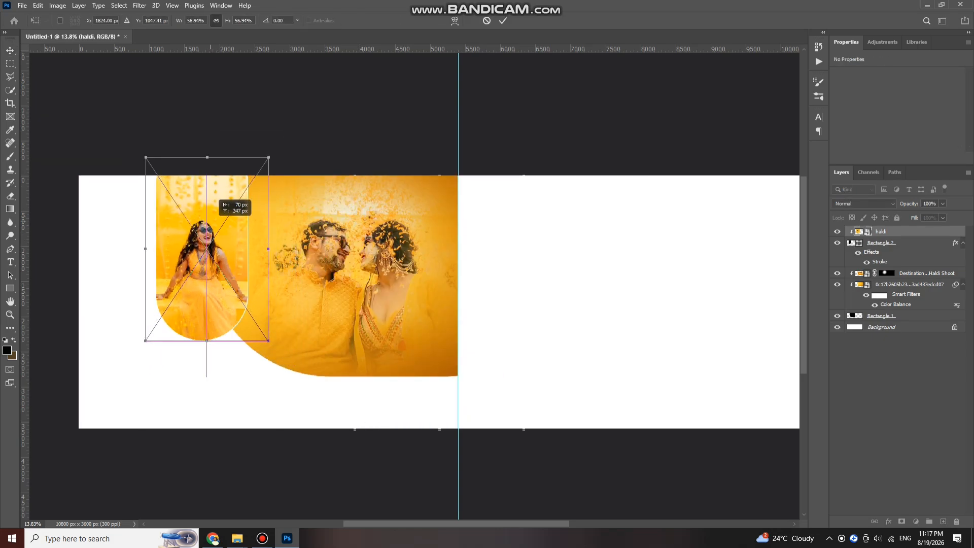
{"action": "key", "text": "Return"}
Draw a black 1425 x 2599 px rectangle against the centre guide and move it down to align with the large shape's lower edge
{"action": "scroll", "coordinate": [209, 248], "scroll_direction": "down", "scroll_amount": 2}
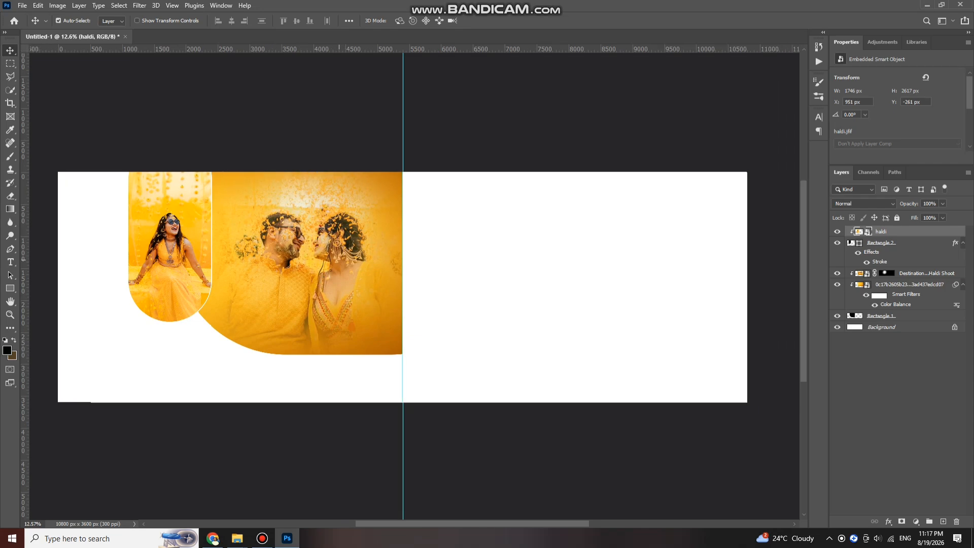
{"action": "scroll", "coordinate": [374, 264], "scroll_direction": "up", "scroll_amount": 3}
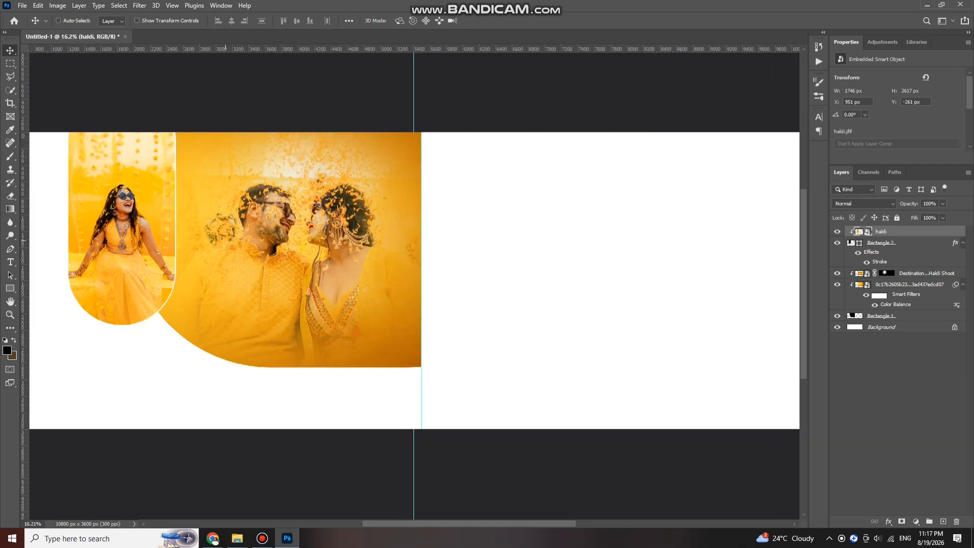
{"action": "scroll", "coordinate": [374, 264], "scroll_direction": "down", "scroll_amount": 2}
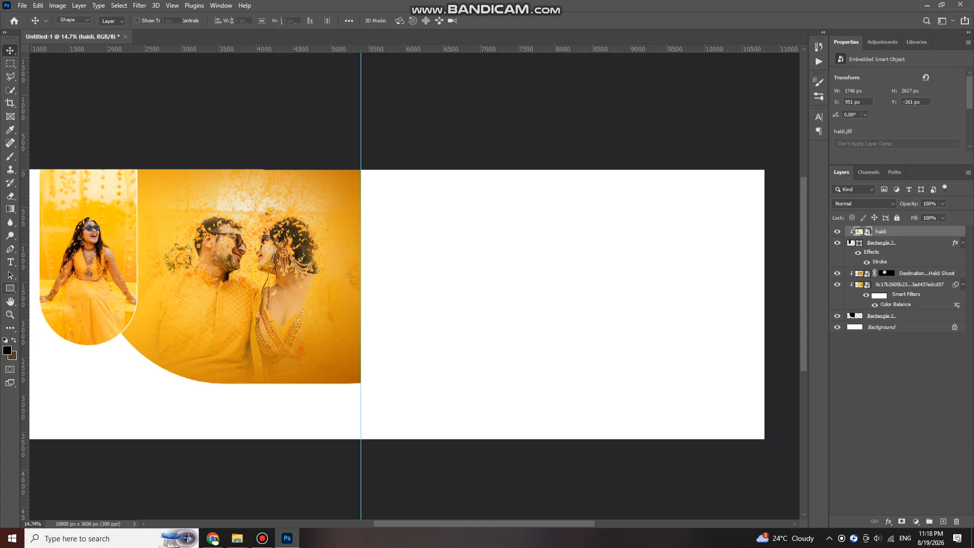
{"action": "left_click", "coordinate": [114, 21]}
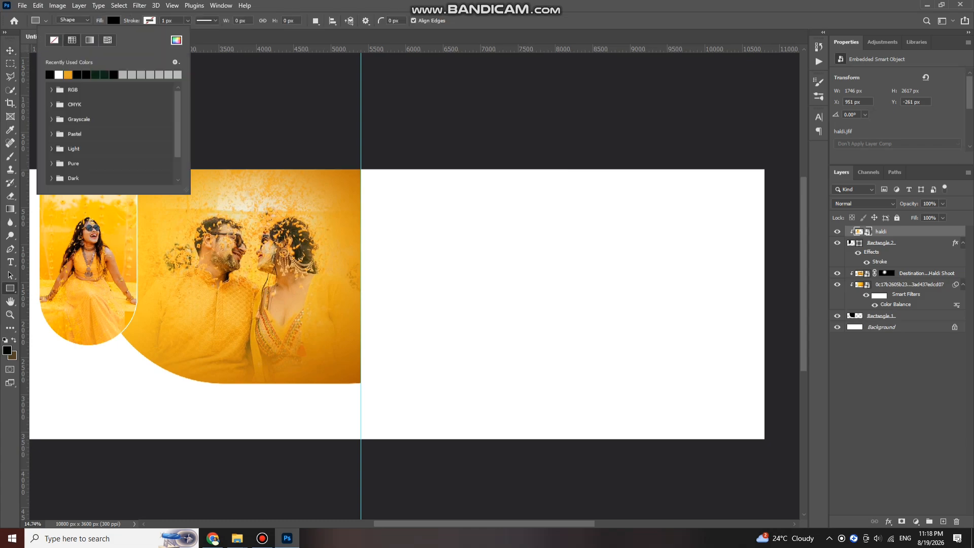
{"action": "left_click", "coordinate": [176, 40]}
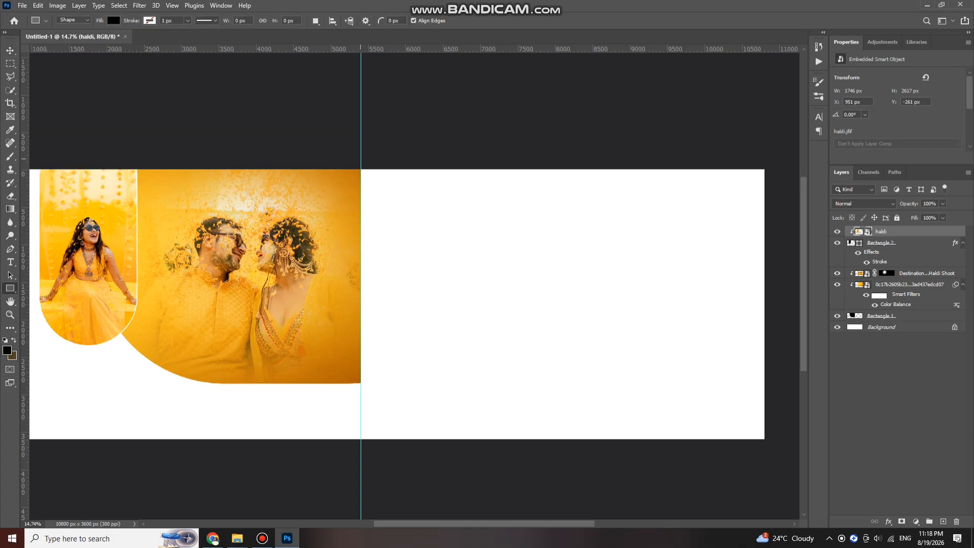
{"action": "left_click_drag", "start_coordinate": [361, 158], "coordinate": [468, 353]}
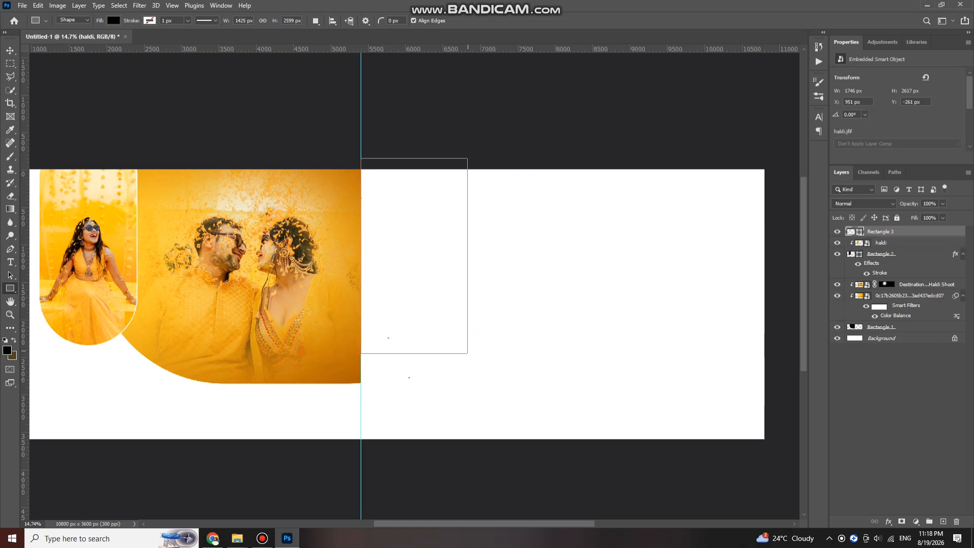
{"action": "key", "text": "v"}
{"action": "left_click_drag", "start_coordinate": [406, 208], "coordinate": [412, 227]}
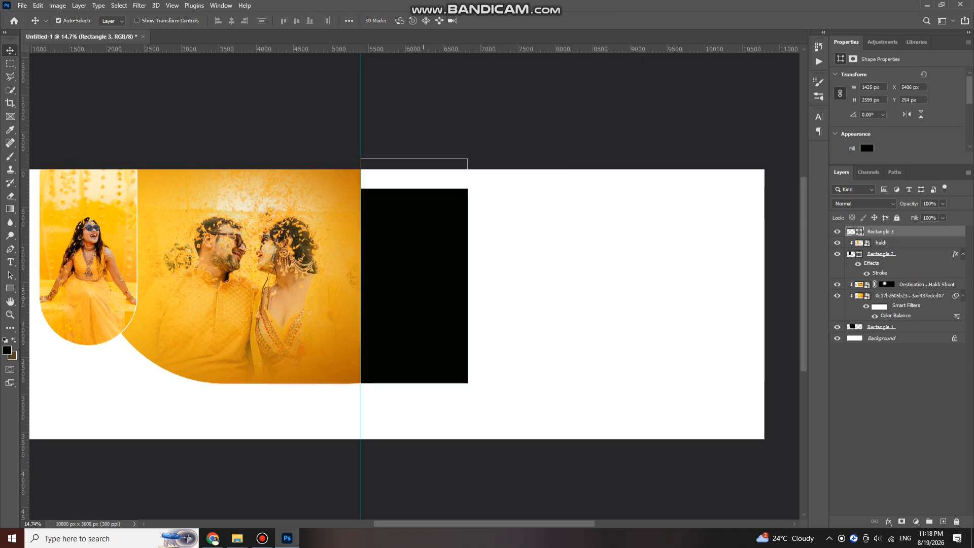
Duplicate the black rectangle straight below the original, leaving a narrow gap between them at Y 2893 px
{"action": "scroll", "coordinate": [491, 317], "scroll_direction": "up", "scroll_amount": 3}
{"action": "scroll", "coordinate": [490, 317], "scroll_direction": "down", "scroll_amount": 2}
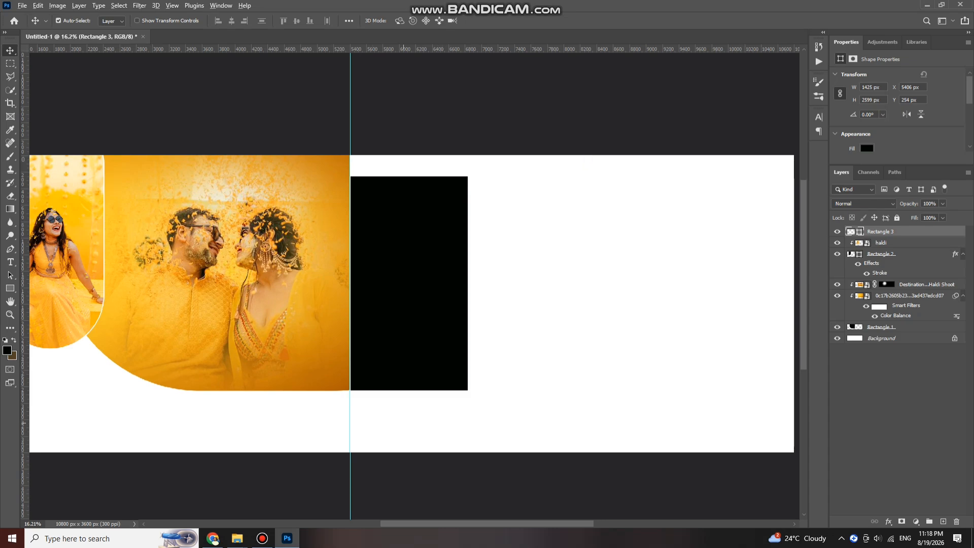
{"action": "scroll", "coordinate": [406, 365], "scroll_direction": "up", "scroll_amount": 3}
{"action": "left_click_drag", "start_coordinate": [420, 264], "coordinate": [423, 454], "text": "alt"}
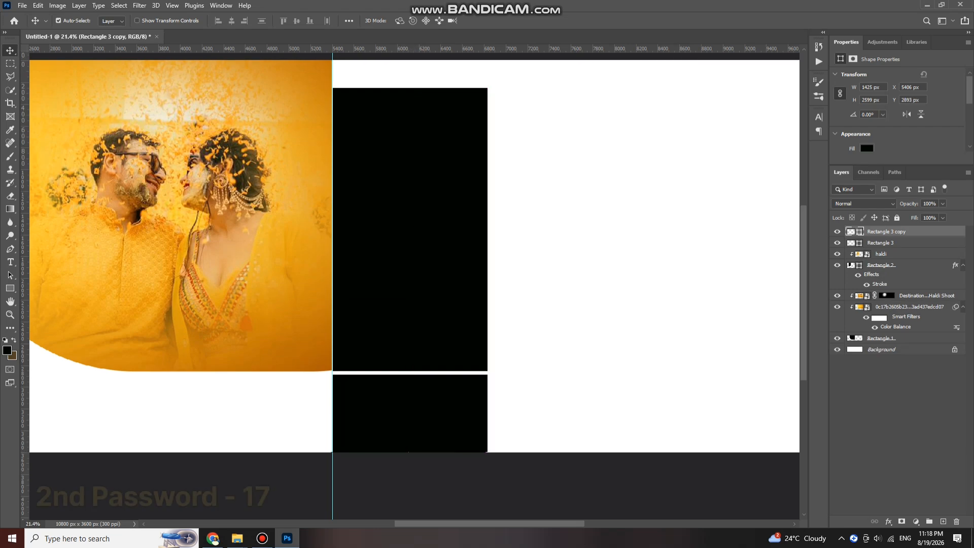
Fill the lower rectangle copy with the recently used orange and reduce its layer opacity to 75%
{"action": "left_click", "coordinate": [866, 148]}
{"action": "left_click", "coordinate": [834, 203]}
{"action": "scroll", "coordinate": [516, 244], "scroll_direction": "down", "scroll_amount": 1}
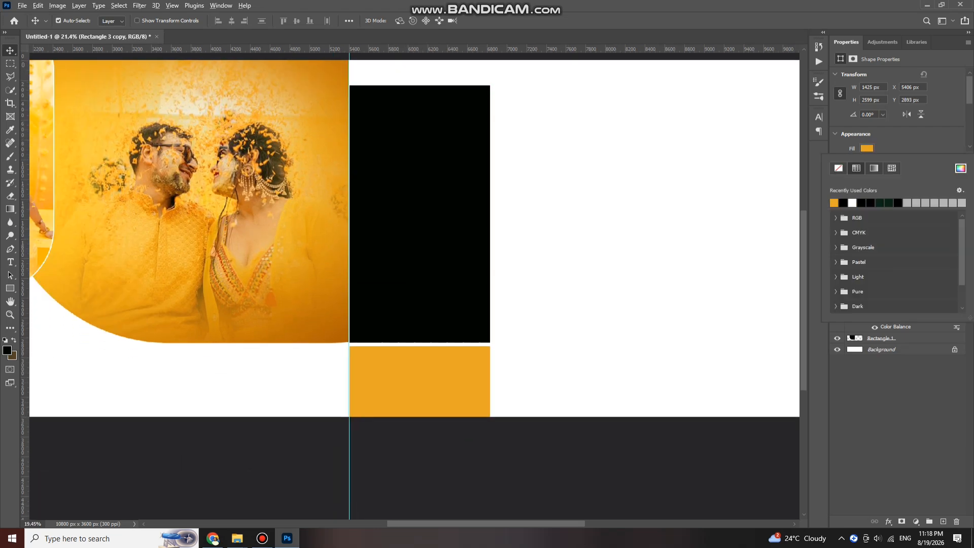
{"action": "left_click", "coordinate": [516, 244]}
{"action": "left_click_drag", "start_coordinate": [931, 215], "coordinate": [932, 215]}
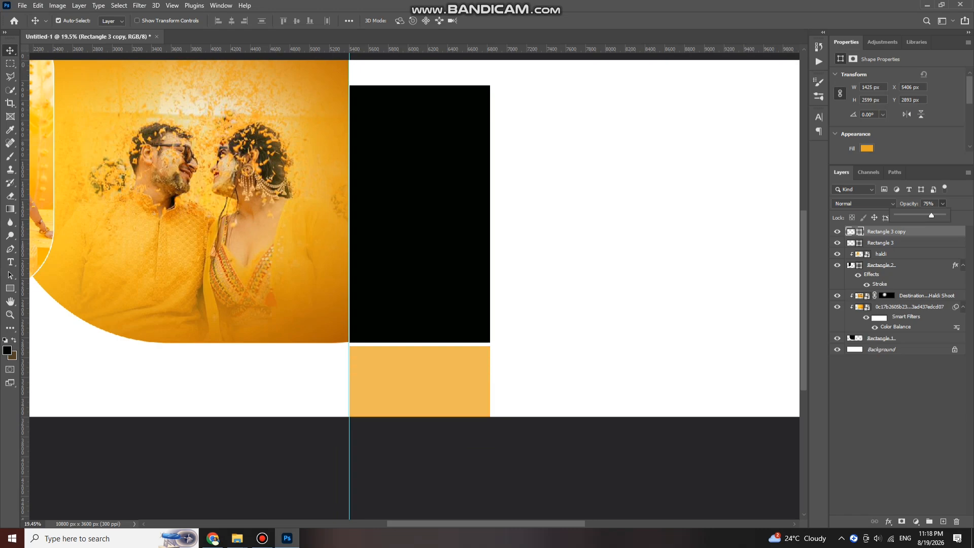
Set the layer opacity of the orange rectangle below the black one to 77%
{"action": "scroll", "coordinate": [478, 197], "scroll_direction": "down", "scroll_amount": 2}
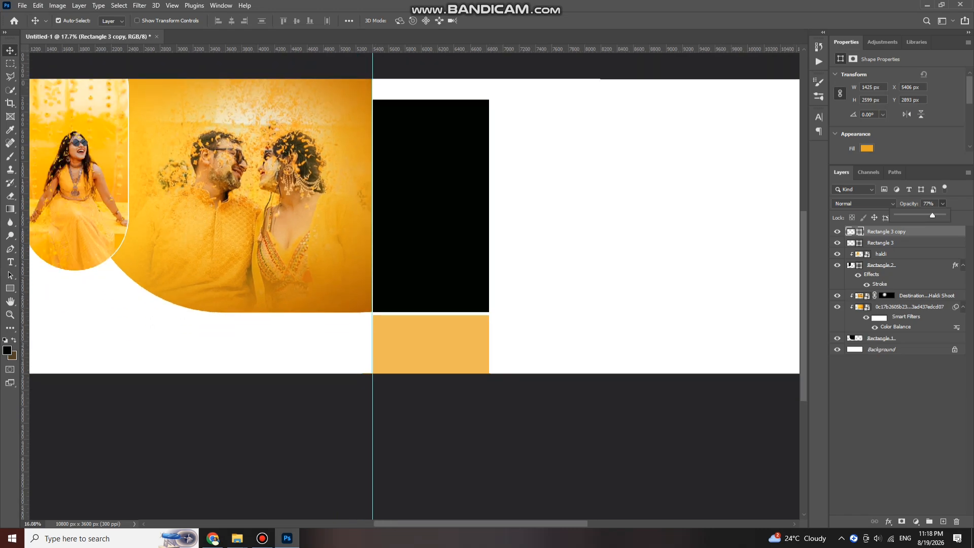
{"action": "scroll", "coordinate": [478, 198], "scroll_direction": "right", "scroll_amount": 1}
{"action": "scroll", "coordinate": [479, 197], "scroll_direction": "up", "scroll_amount": 1}
{"action": "scroll", "coordinate": [478, 198], "scroll_direction": "up", "scroll_amount": 3}
{"action": "scroll", "coordinate": [478, 198], "scroll_direction": "right", "scroll_amount": 1}
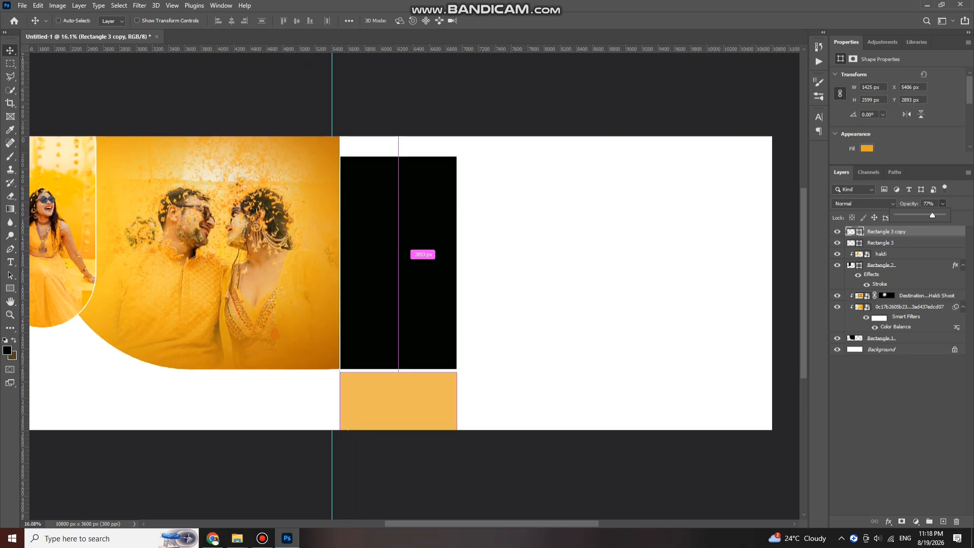
{"action": "left_click", "coordinate": [478, 198]}
Duplicate the black rectangle towards the spread's far right and scale the copy to 206.03% so it covers the full page height
{"action": "scroll", "coordinate": [478, 197], "scroll_direction": "right", "scroll_amount": 4}
{"action": "scroll", "coordinate": [478, 198], "scroll_direction": "right", "scroll_amount": 1}
{"action": "scroll", "coordinate": [478, 198], "scroll_direction": "down", "scroll_amount": 2}
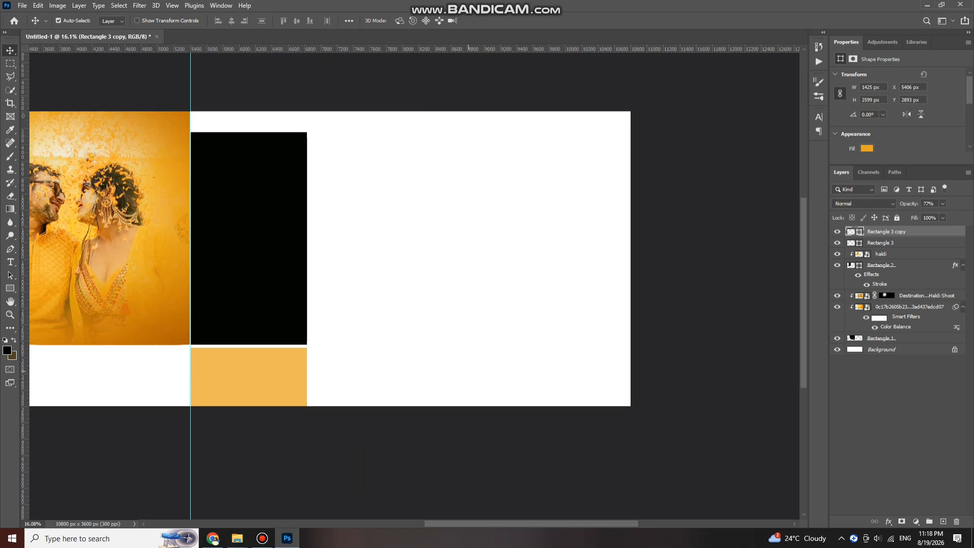
{"action": "scroll", "coordinate": [478, 198], "scroll_direction": "right", "scroll_amount": 1}
{"action": "scroll", "coordinate": [478, 198], "scroll_direction": "down", "scroll_amount": 1}
{"action": "left_click_drag", "start_coordinate": [262, 235], "coordinate": [501, 205]}
{"action": "key", "text": "ctrl+t"}
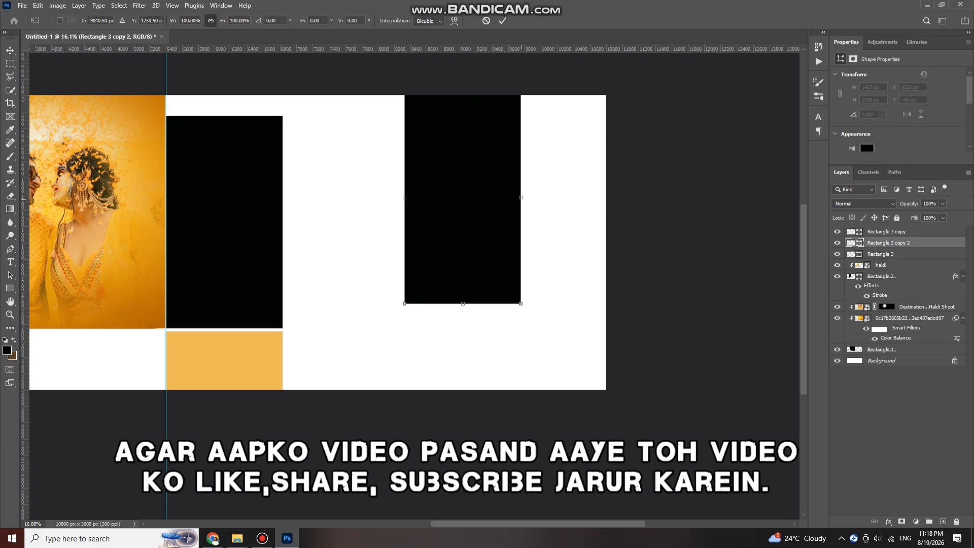
{"action": "left_click_drag", "start_coordinate": [520, 304], "coordinate": [644, 416]}
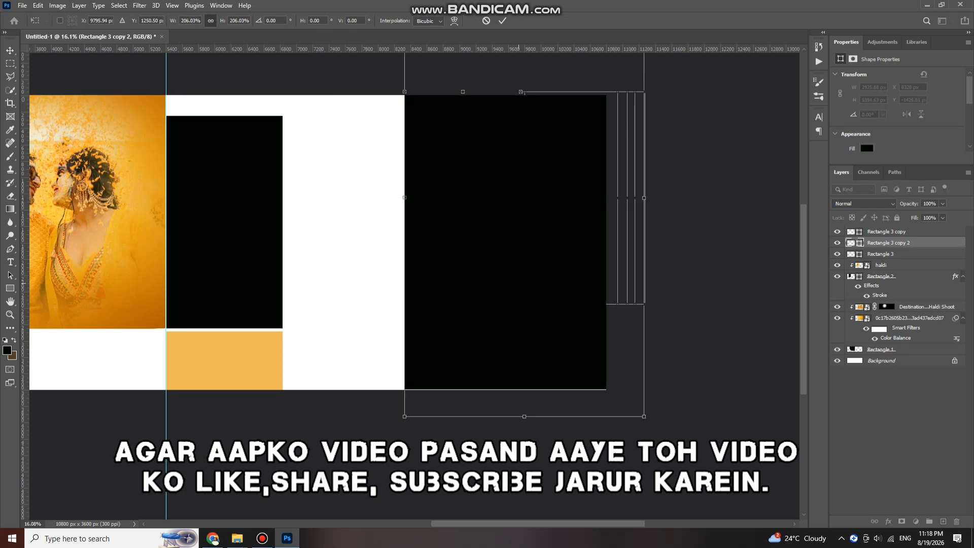
{"action": "key", "text": "Return"}
Draw a horizontal bar about 1497 x 105 px spanning the white gap between the two black rectangles
{"action": "scroll", "coordinate": [518, 287], "scroll_direction": "down", "scroll_amount": 2}
{"action": "scroll", "coordinate": [513, 294], "scroll_direction": "up", "scroll_amount": 1}
{"action": "scroll", "coordinate": [512, 299], "scroll_direction": "up", "scroll_amount": 1}
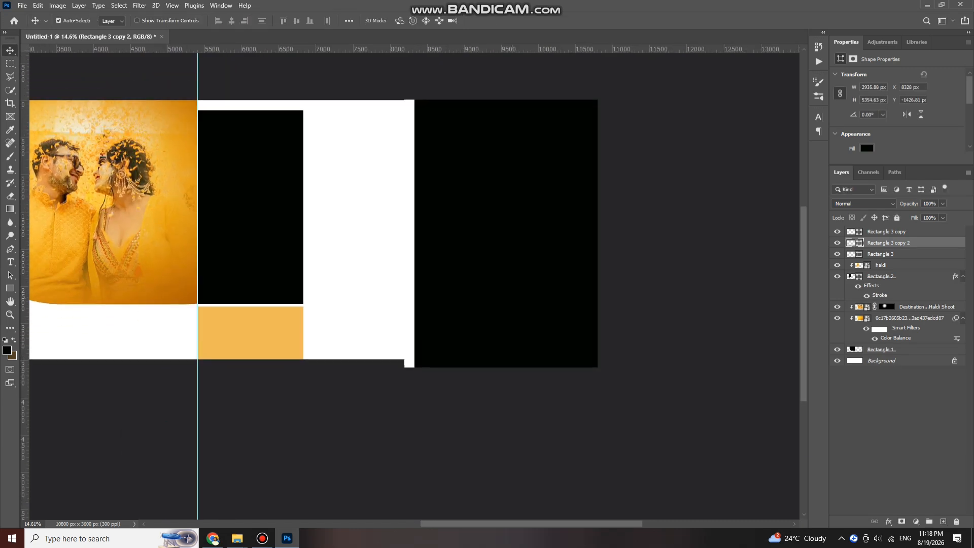
{"action": "scroll", "coordinate": [507, 241], "scroll_direction": "up", "scroll_amount": 1}
{"action": "scroll", "coordinate": [507, 241], "scroll_direction": "down", "scroll_amount": 1}
{"action": "scroll", "coordinate": [329, 197], "scroll_direction": "up", "scroll_amount": 2}
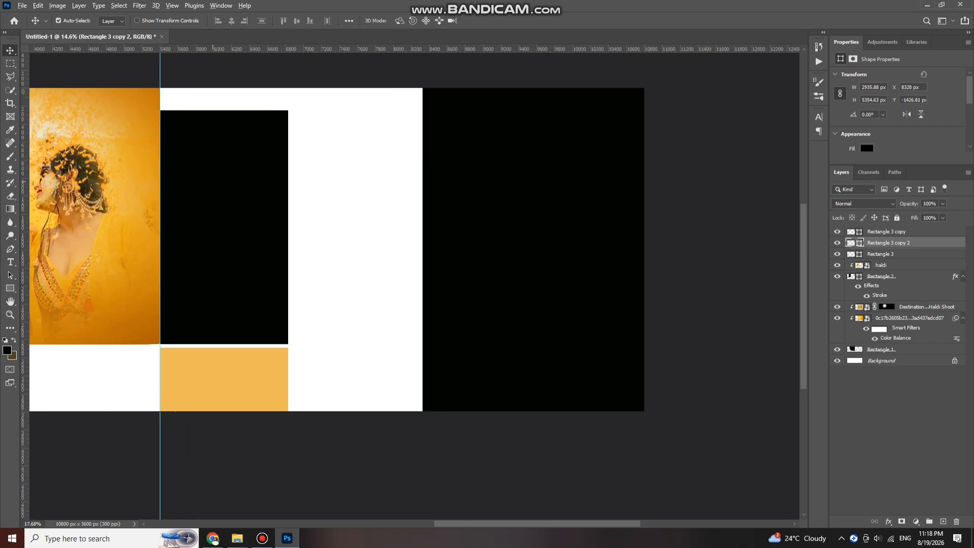
{"action": "scroll", "coordinate": [325, 222], "scroll_direction": "up", "scroll_amount": 1}
{"action": "scroll", "coordinate": [326, 210], "scroll_direction": "down", "scroll_amount": 2}
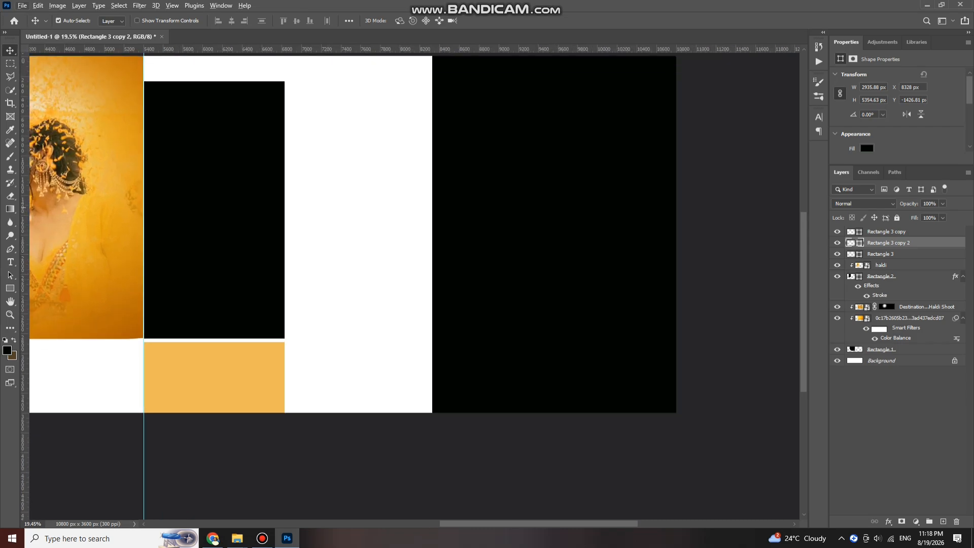
{"action": "key", "text": "u"}
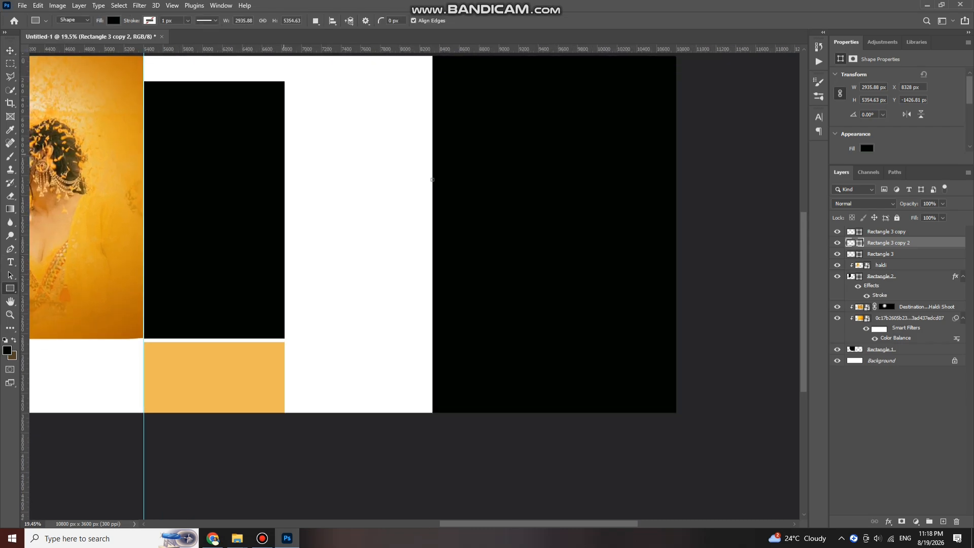
{"action": "left_click_drag", "start_coordinate": [284, 156], "coordinate": [432, 165]}
Fill the new horizontal bar with the custom brown colour #905817
{"action": "left_click", "coordinate": [113, 20]}
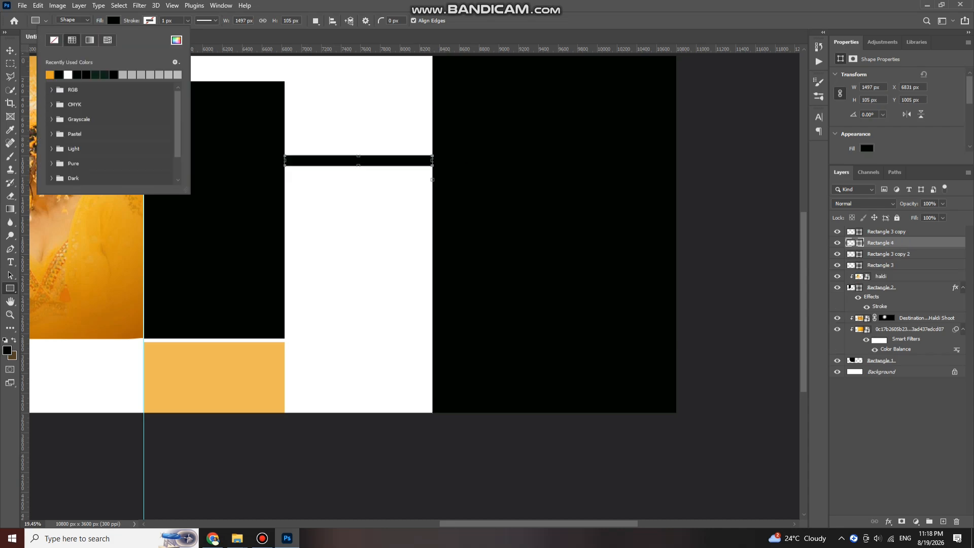
{"action": "left_click", "coordinate": [176, 40]}
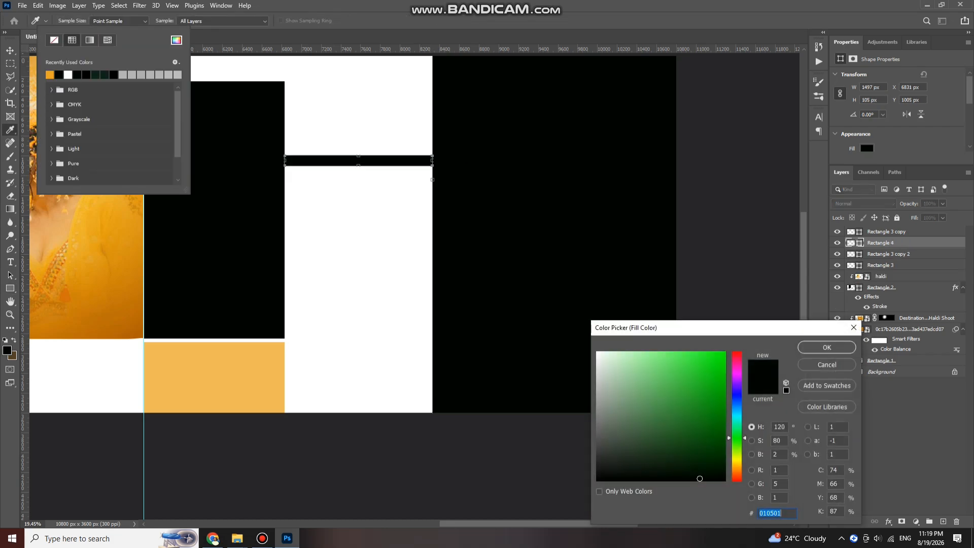
{"action": "left_click_drag", "start_coordinate": [737, 438], "coordinate": [736, 468]}
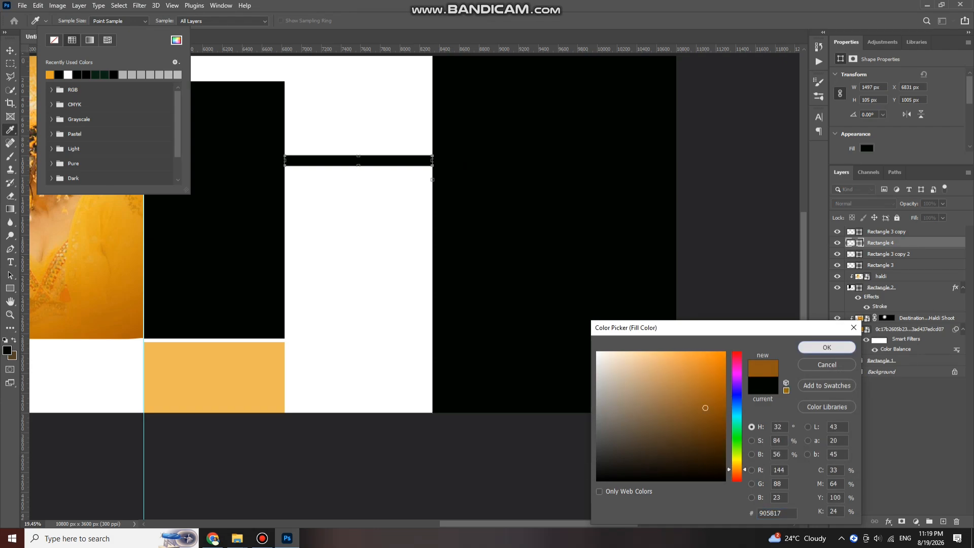
{"action": "left_click", "coordinate": [826, 347]}
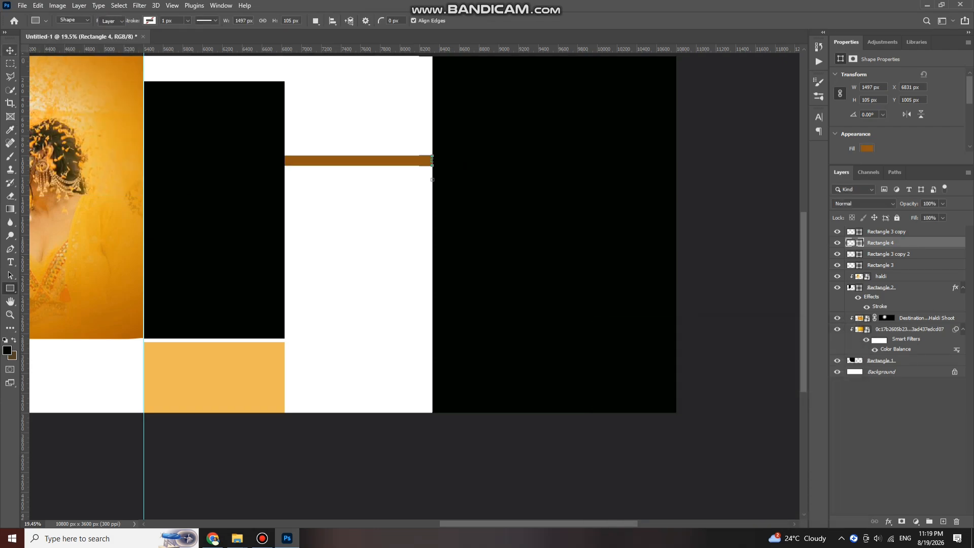
Duplicate the brown bar below the original and increase the copy's height to about 159 px
{"action": "key", "text": "v"}
{"action": "scroll", "coordinate": [345, 172], "scroll_direction": "up", "scroll_amount": 3}
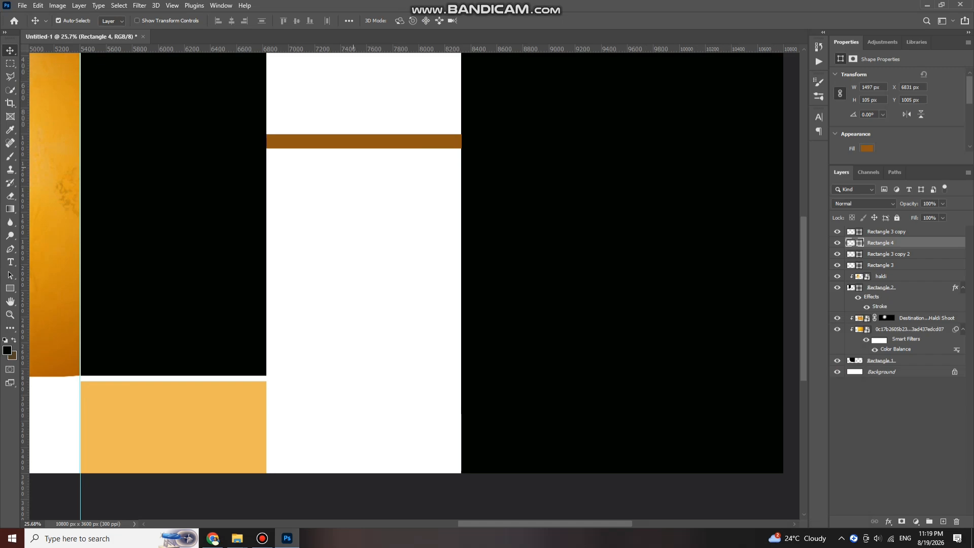
{"action": "left_click_drag", "start_coordinate": [376, 141], "coordinate": [361, 192]}
{"action": "key", "text": "ctrl+t"}
{"action": "key", "text": "Return"}
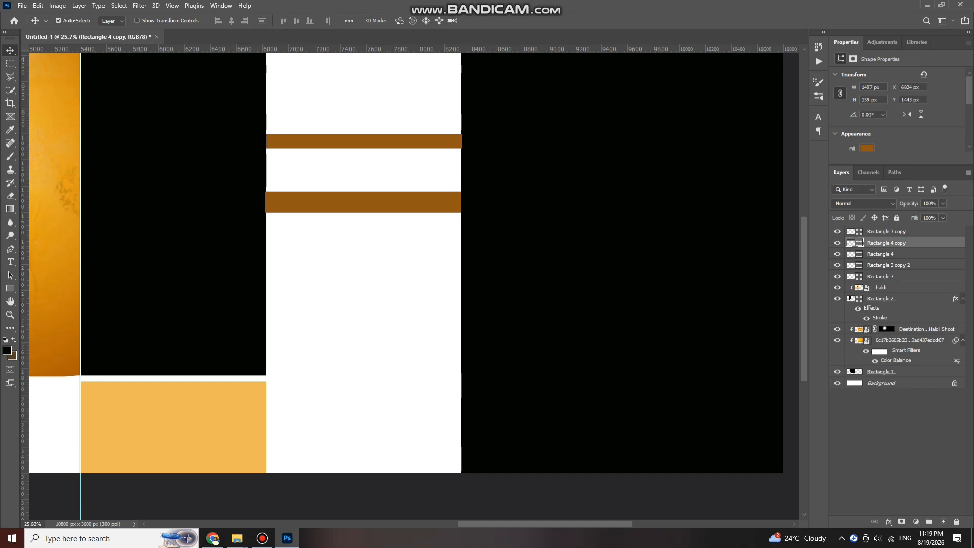
Move both brown bar layers down the layer stack to sit directly above the Background layer
{"action": "left_click", "coordinate": [418, 142]}
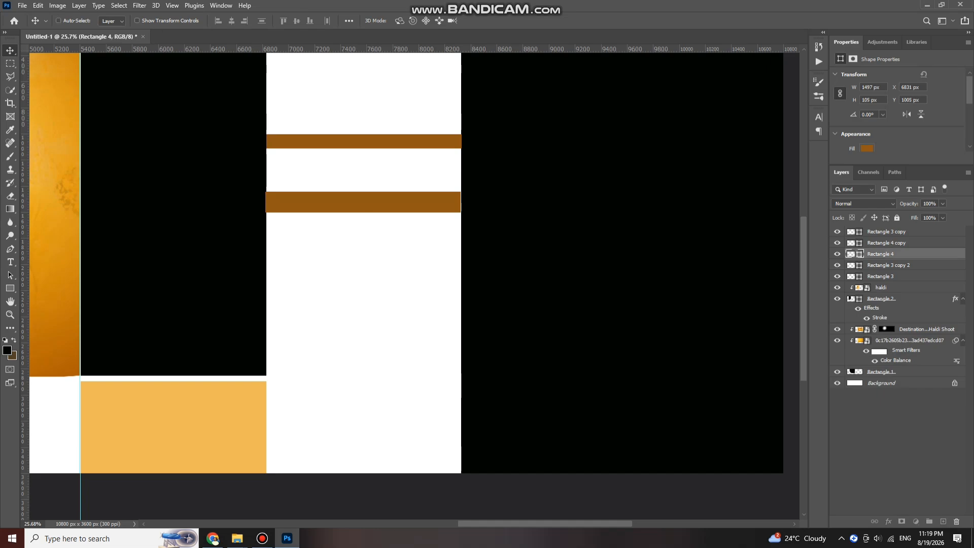
{"action": "left_click", "coordinate": [885, 243], "text": "ctrl"}
{"action": "left_click_drag", "start_coordinate": [885, 243], "coordinate": [858, 378]}
{"action": "scroll", "coordinate": [436, 133], "scroll_direction": "down", "scroll_amount": 1}
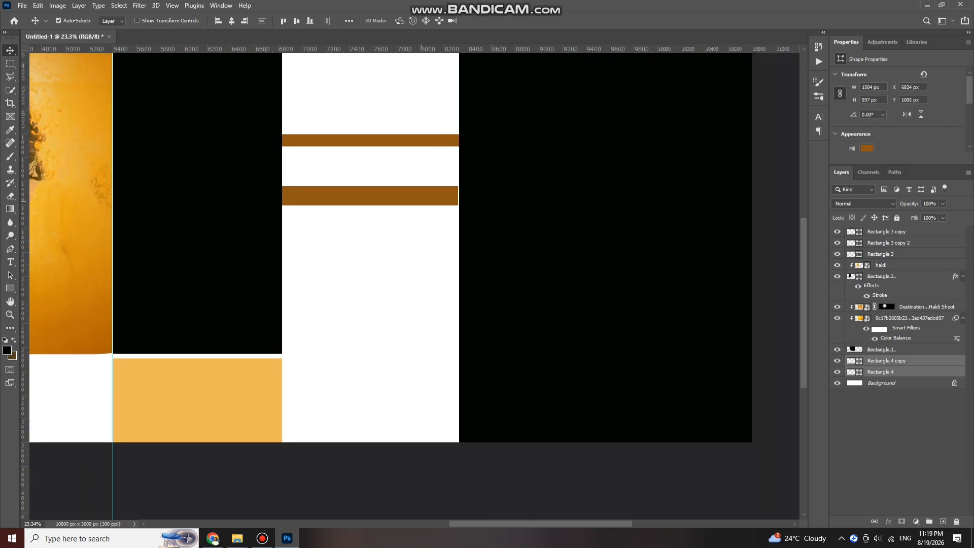
{"action": "left_click", "coordinate": [401, 219]}
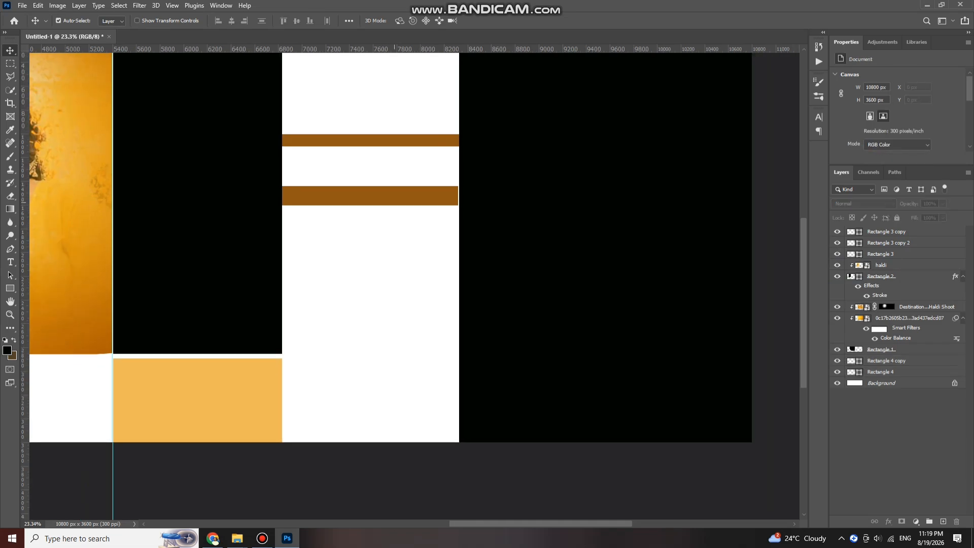
Align the thicker brown bar with the upper one at X 6831 px and nudge it up to Y 1287 px
{"action": "left_click_drag", "start_coordinate": [400, 199], "coordinate": [403, 199]}
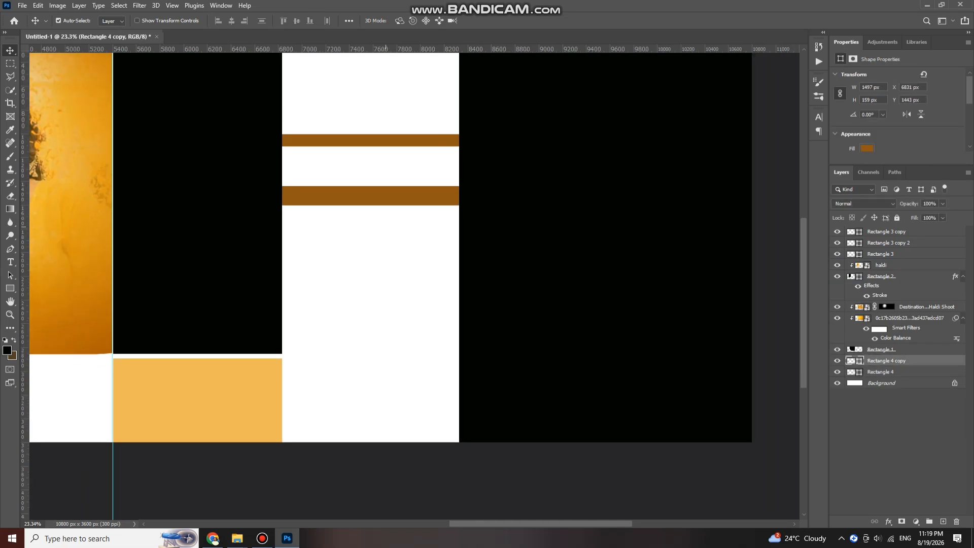
{"action": "scroll", "coordinate": [406, 206], "scroll_direction": "down", "scroll_amount": 1}
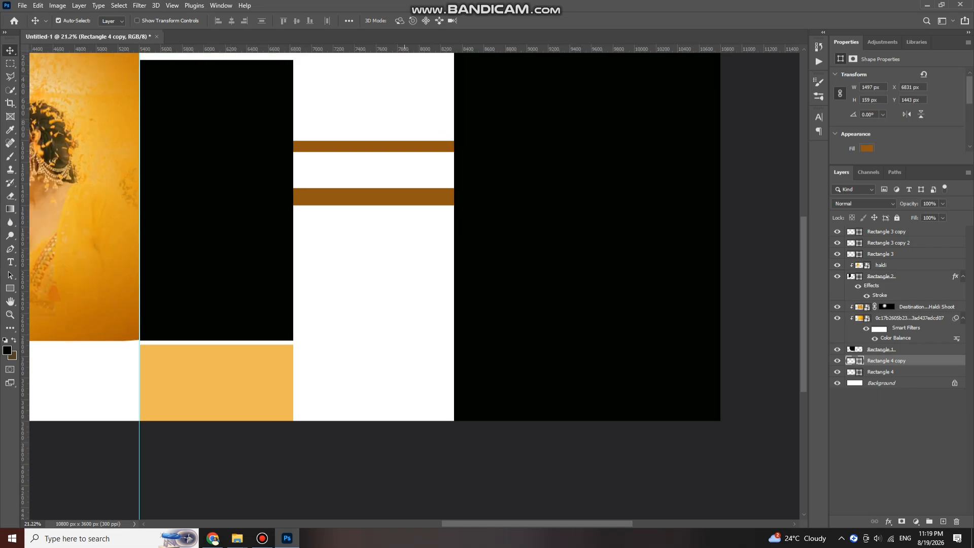
{"action": "scroll", "coordinate": [371, 152], "scroll_direction": "up", "scroll_amount": 1}
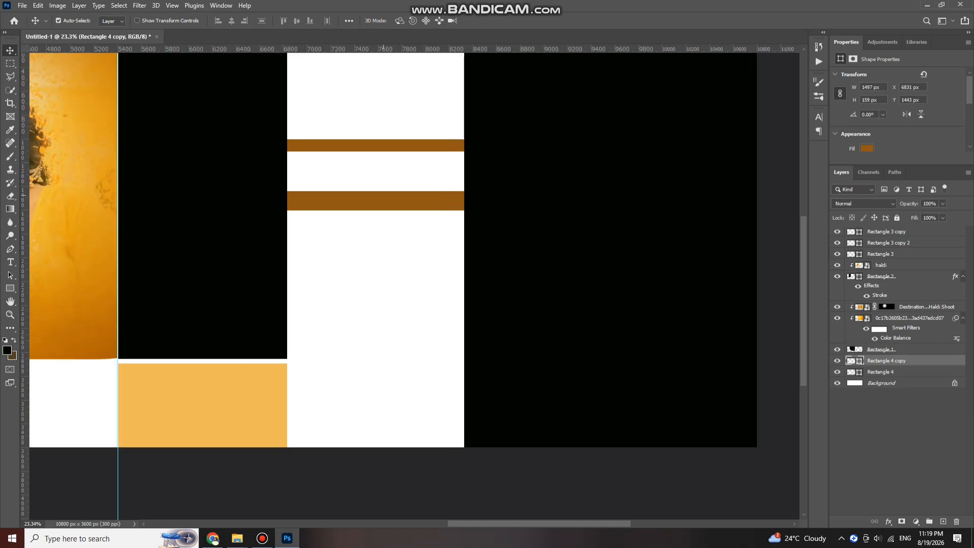
{"action": "scroll", "coordinate": [385, 228], "scroll_direction": "down", "scroll_amount": 3}
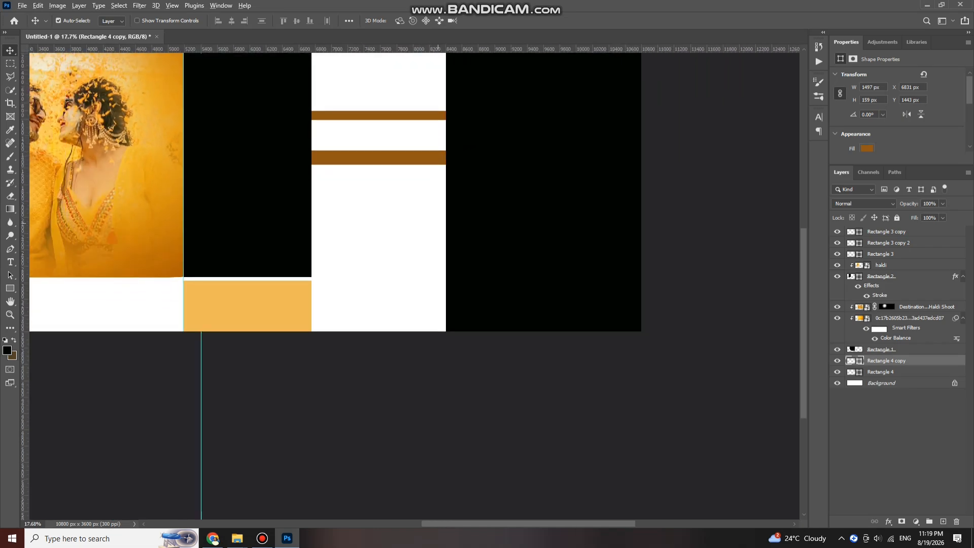
{"action": "scroll", "coordinate": [381, 152], "scroll_direction": "up", "scroll_amount": 1}
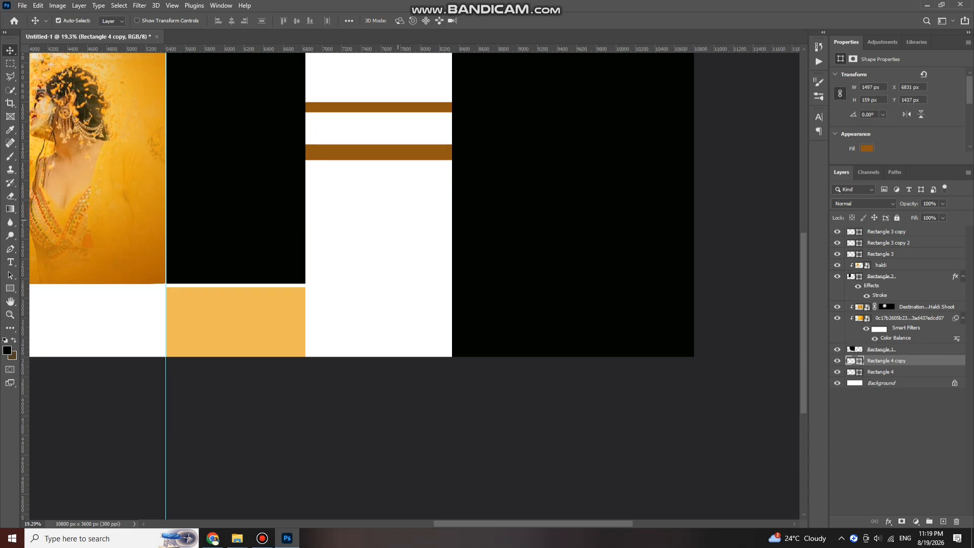
{"action": "key", "text": "Up"}
{"action": "key", "text": "Up"}
{"action": "key", "text": "Up"}
{"action": "key", "text": "Up"}
{"action": "key", "text": "Up"}
{"action": "key", "text": "Up"}
{"action": "key", "text": "Up"}
{"action": "key", "text": "Up"}
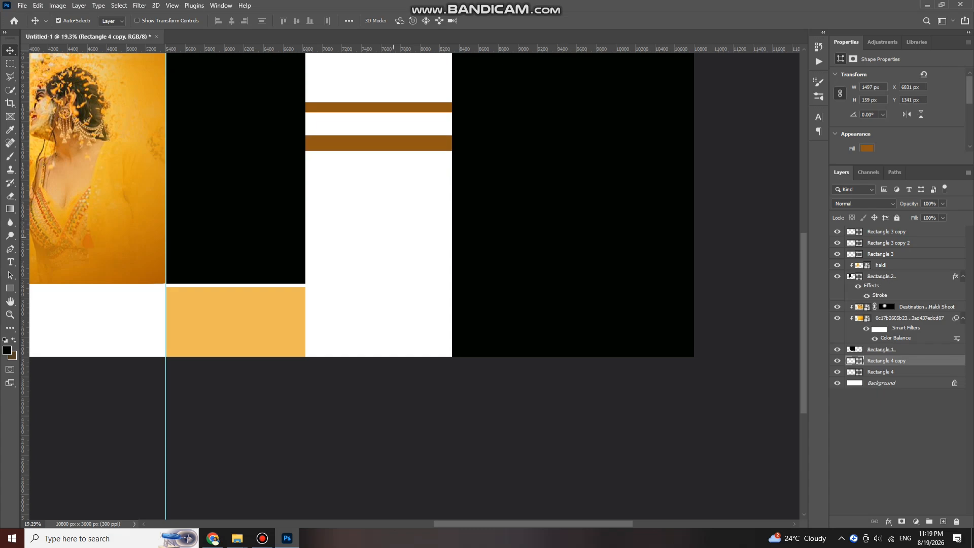
Select both brown bars and move them up together to Y 663 px
{"action": "left_click", "coordinate": [383, 106]}
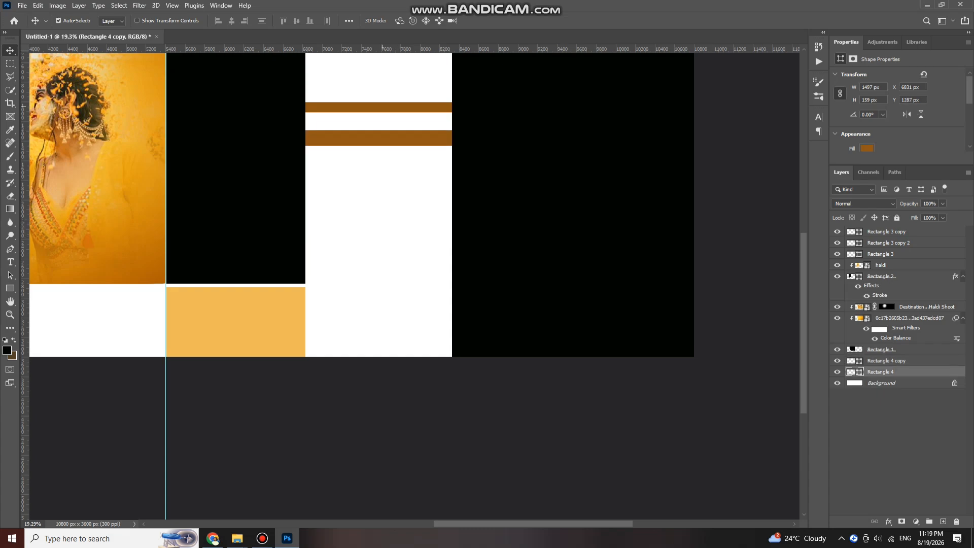
{"action": "left_click", "coordinate": [387, 138], "text": "ctrl+shift"}
{"action": "scroll", "coordinate": [394, 203], "scroll_direction": "up", "scroll_amount": 3}
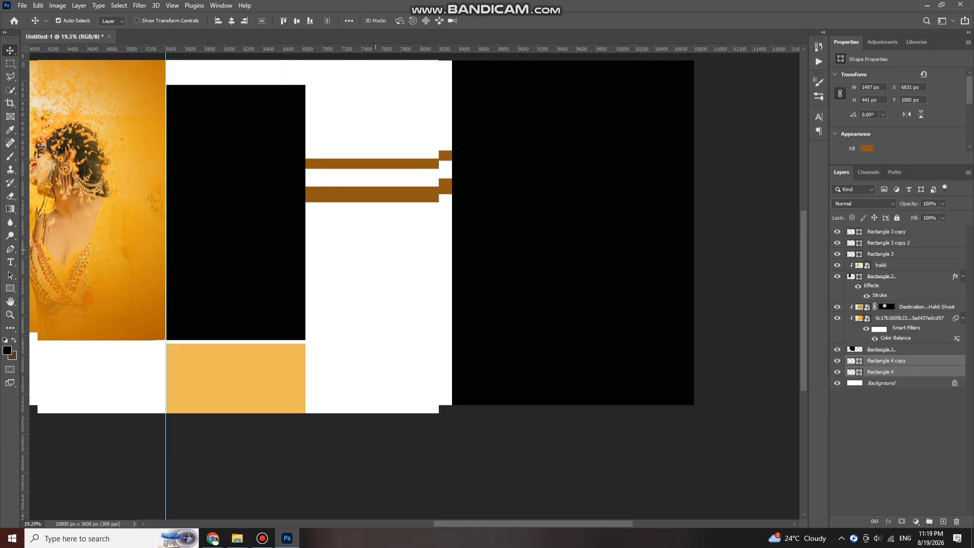
{"action": "key", "text": "Up"}
{"action": "key", "text": "Up"}
{"action": "key", "text": "Up"}
{"action": "key", "text": "Up"}
{"action": "key", "text": "Up"}
{"action": "key", "text": "Up"}
{"action": "key", "text": "Up"}
{"action": "key", "text": "Up"}
{"action": "key", "text": "Up"}
{"action": "key", "text": "Up"}
{"action": "key", "text": "Up"}
{"action": "key", "text": "Up"}
{"action": "key", "text": "Up"}
{"action": "key", "text": "Up"}
{"action": "key", "text": "Up"}
{"action": "key", "text": "Up"}
{"action": "key", "text": "Up"}
{"action": "key", "text": "Up"}
{"action": "key", "text": "Up"}
{"action": "key", "text": "Up"}
{"action": "key", "text": "Up"}
{"action": "key", "text": "Up"}
{"action": "key", "text": "Up"}
{"action": "key", "text": "Up"}
{"action": "key", "text": "Up"}
{"action": "key", "text": "Up"}
{"action": "key", "text": "Up"}
{"action": "key", "text": "Up"}
{"action": "key", "text": "Up"}
{"action": "key", "text": "Up"}
{"action": "key", "text": "Up"}
{"action": "key", "text": "Up"}
{"action": "key", "text": "Up"}
{"action": "key", "text": "Up"}
{"action": "key", "text": "Up"}
{"action": "key", "text": "Up"}
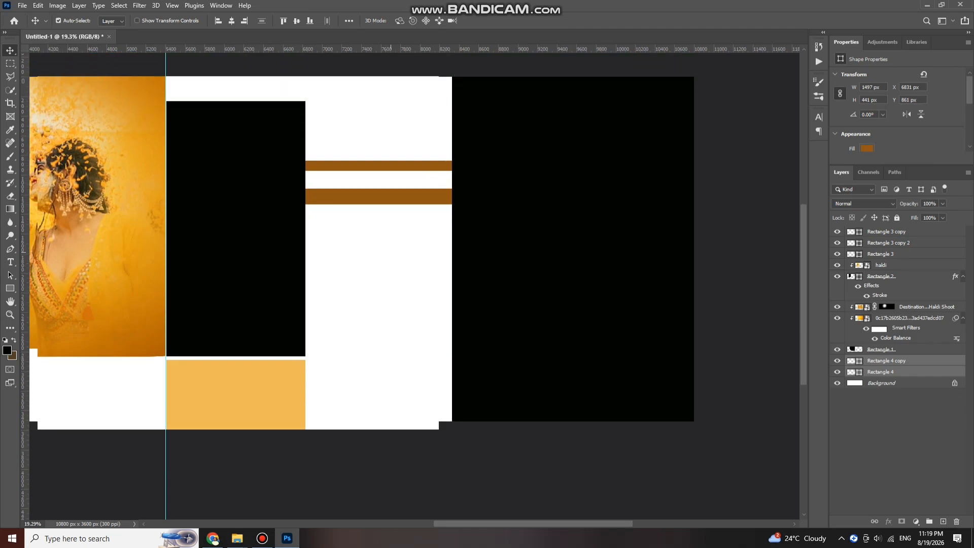
{"action": "key", "text": "Up"}
{"action": "key", "text": "Up"}
{"action": "key", "text": "Up"}
{"action": "key", "text": "Up"}
{"action": "key", "text": "Up"}
{"action": "key", "text": "Up"}
{"action": "key", "text": "Up"}
{"action": "key", "text": "Up"}
{"action": "key", "text": "Up"}
{"action": "key", "text": "Up"}
{"action": "key", "text": "Up"}
{"action": "key", "text": "Up"}
{"action": "key", "text": "Up"}
{"action": "key", "text": "Up"}
{"action": "key", "text": "Up"}
{"action": "key", "text": "Up"}
{"action": "key", "text": "Up"}
{"action": "key", "text": "Up"}
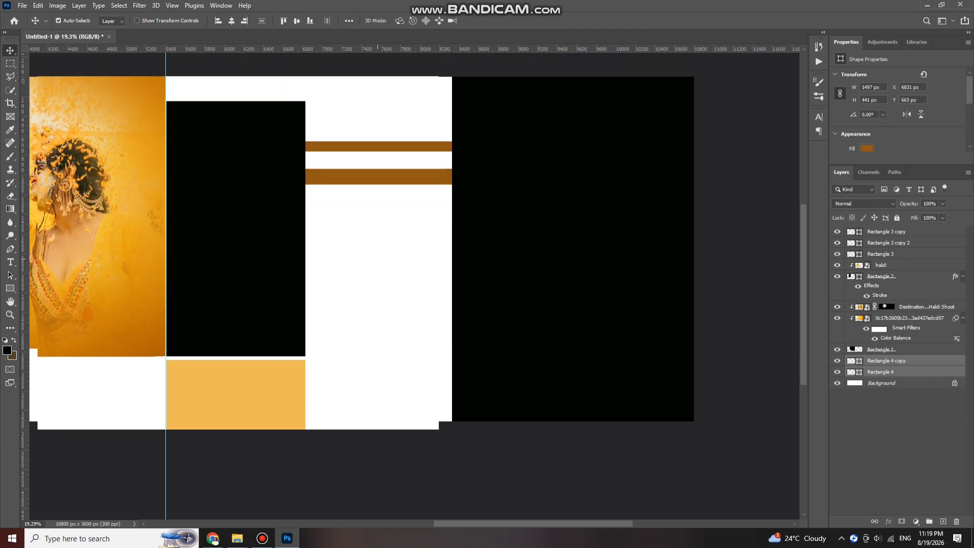
Draw a brown rectangle about 1496 x 1095 px below the bars and move it up to Y 1102 px against the thicker bar
{"action": "key", "text": "u"}
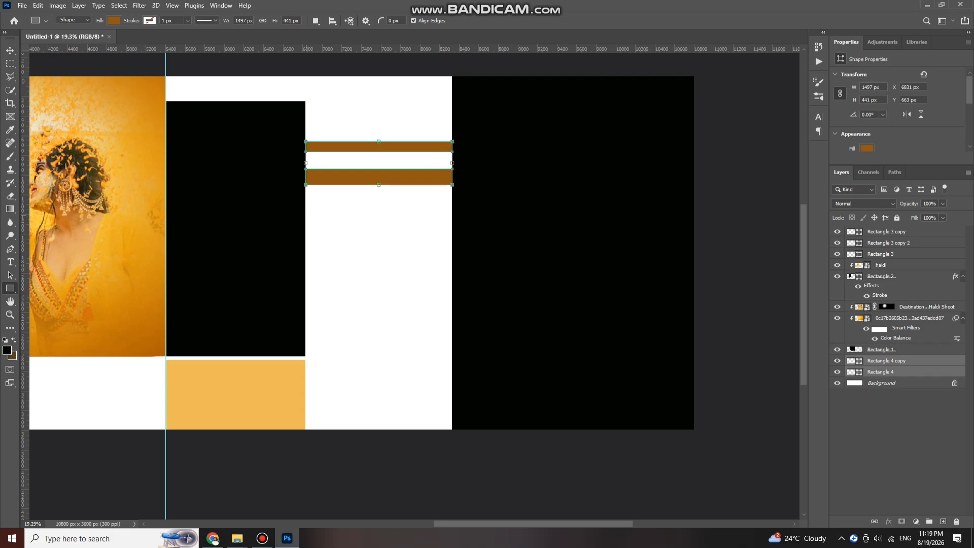
{"action": "left_click_drag", "start_coordinate": [305, 214], "coordinate": [451, 322]}
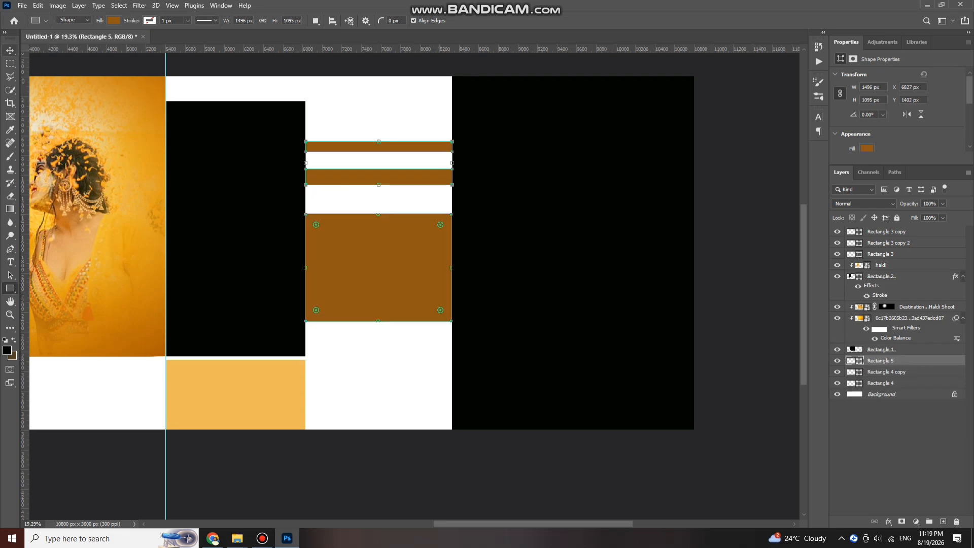
{"action": "key", "text": "v"}
{"action": "key", "text": "shift+Up"}
{"action": "key", "text": "shift+Up"}
{"action": "key", "text": "shift+Up"}
{"action": "key", "text": "shift+Up"}
{"action": "key", "text": "shift+Up"}
{"action": "key", "text": "shift+Up"}
{"action": "key", "text": "shift+Up"}
{"action": "key", "text": "shift+Up"}
{"action": "key", "text": "shift+Up"}
{"action": "key", "text": "shift+Up"}
{"action": "key", "text": "shift+Up"}
{"action": "key", "text": "shift+Up"}
{"action": "key", "text": "shift+Up"}
{"action": "key", "text": "shift+Up"}
{"action": "key", "text": "shift+Up"}
{"action": "key", "text": "shift+Up"}
{"action": "key", "text": "shift+Up"}
{"action": "key", "text": "shift+Up"}
{"action": "key", "text": "shift+Up"}
{"action": "key", "text": "shift+Up"}
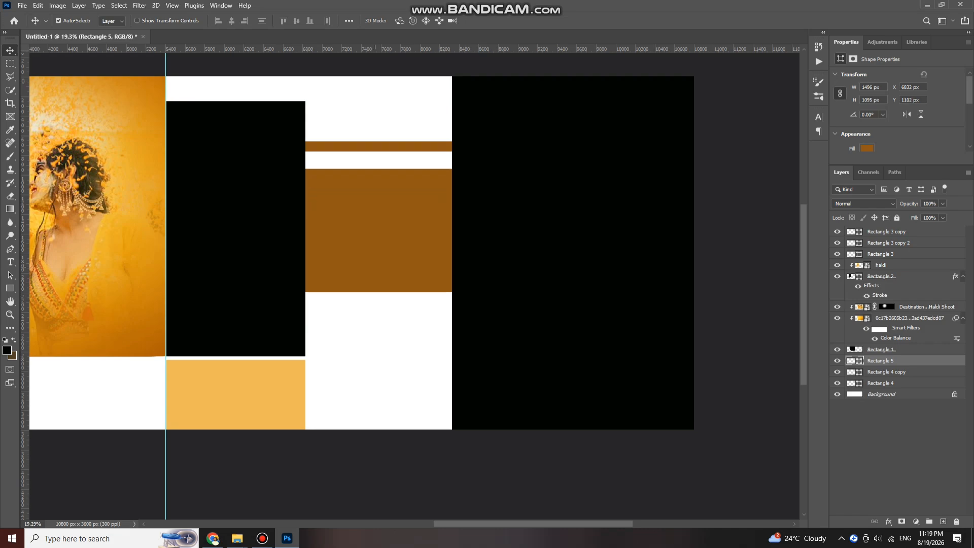
{"action": "mouse_move", "coordinate": [237, 538]}
{"action": "left_click", "coordinate": [355, 488]}
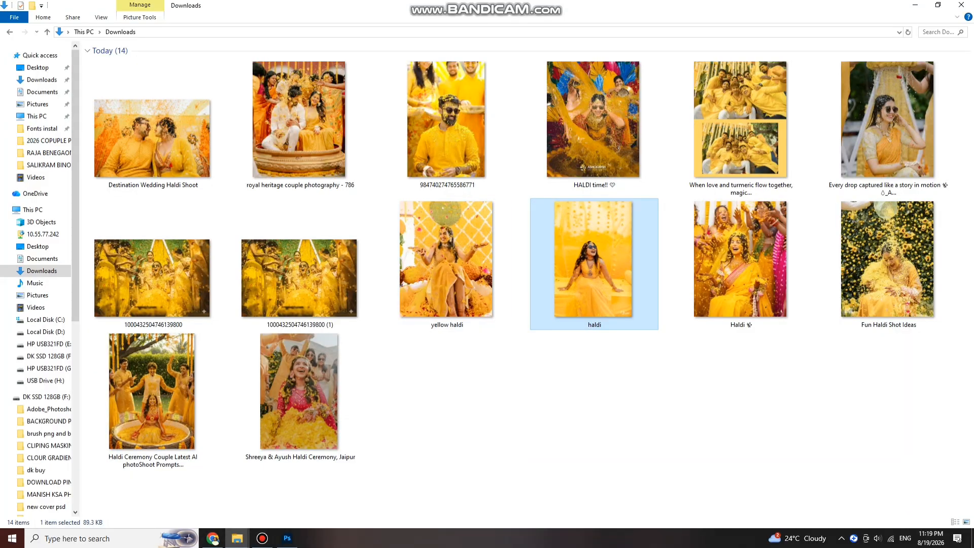
{"action": "left_click_drag", "start_coordinate": [299, 278], "coordinate": [367, 246]}
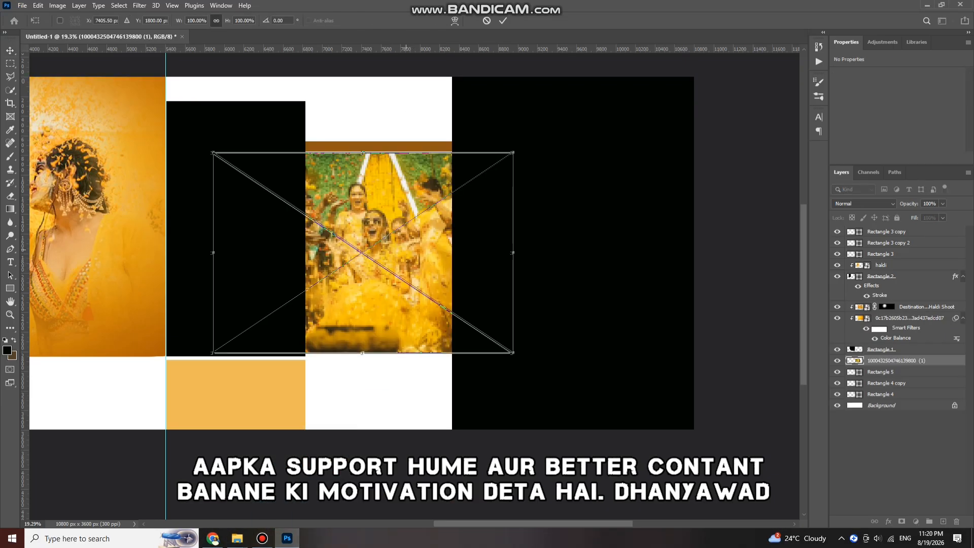
{"action": "key", "text": "Return"}
{"action": "key", "text": "ctrl+alt+g"}
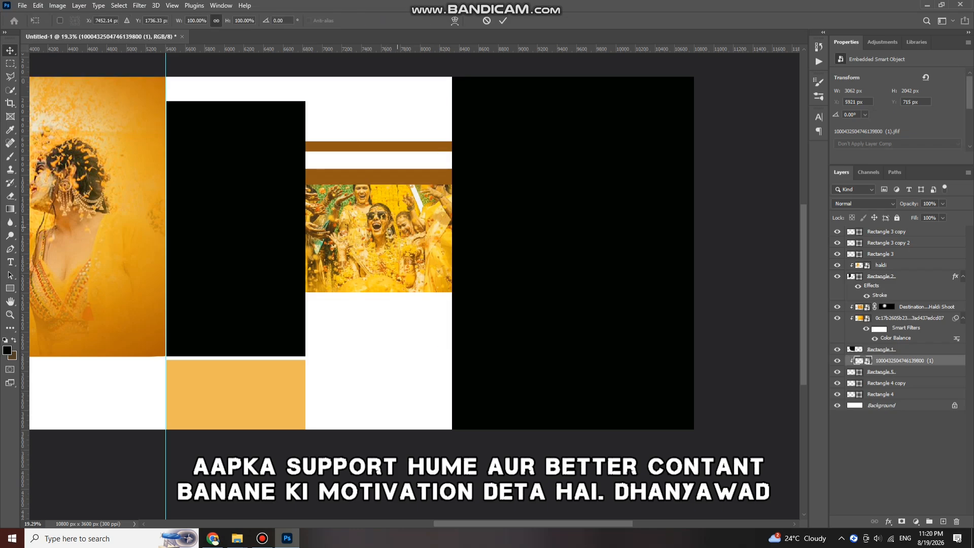
Scale the clipped group photo down to about 2261 x 1507 px and position it at X 6311, Y 945 px
{"action": "key", "text": "ctrl+t"}
{"action": "left_click_drag", "start_coordinate": [367, 145], "coordinate": [397, 183]}
{"action": "key", "text": "Return"}
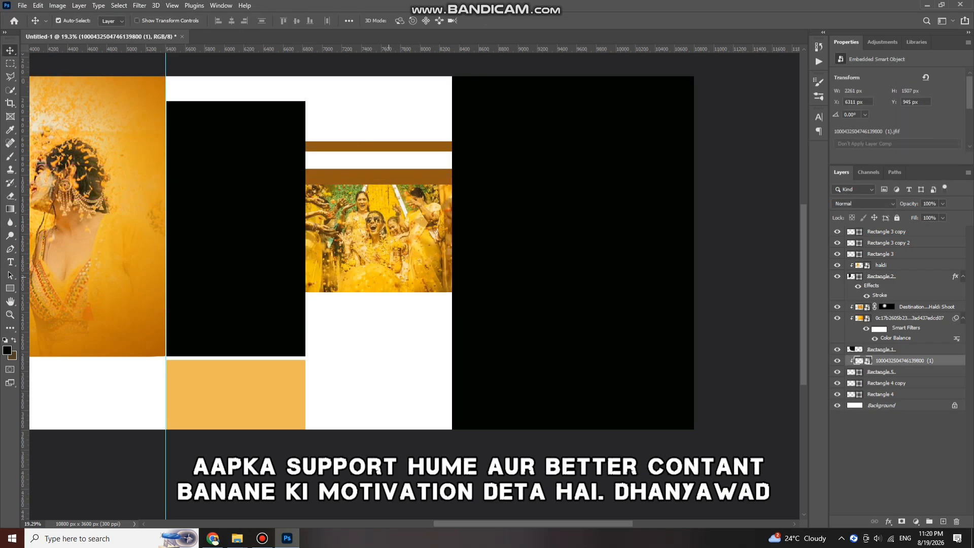
Duplicate the thicker brown bar below the group photo at Y 2208 px and nudge the bar above the photo up to Y 935 px
{"action": "scroll", "coordinate": [394, 253], "scroll_direction": "up", "scroll_amount": 2}
{"action": "scroll", "coordinate": [393, 253], "scroll_direction": "down", "scroll_amount": 1}
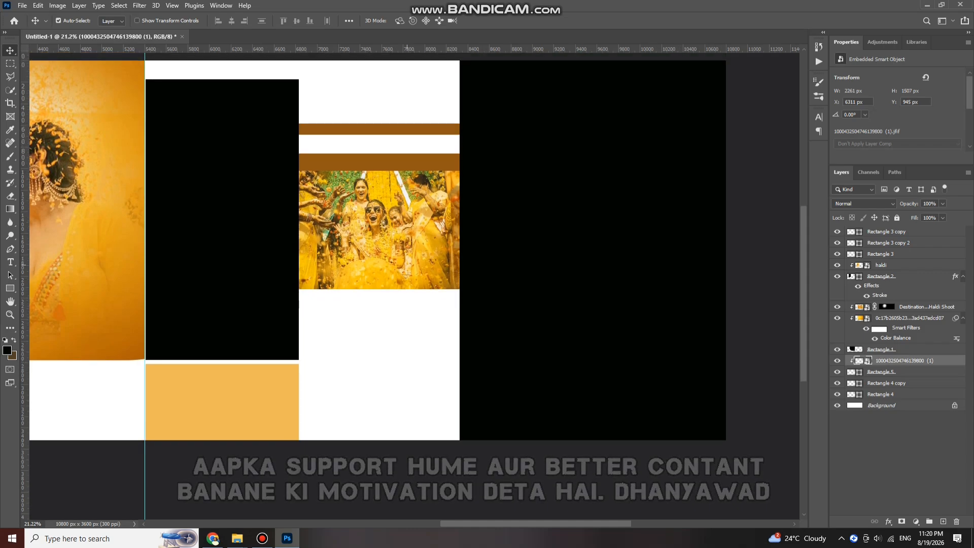
{"action": "scroll", "coordinate": [416, 238], "scroll_direction": "up", "scroll_amount": 3}
{"action": "scroll", "coordinate": [393, 254], "scroll_direction": "up", "scroll_amount": 1}
{"action": "scroll", "coordinate": [398, 187], "scroll_direction": "up", "scroll_amount": 3}
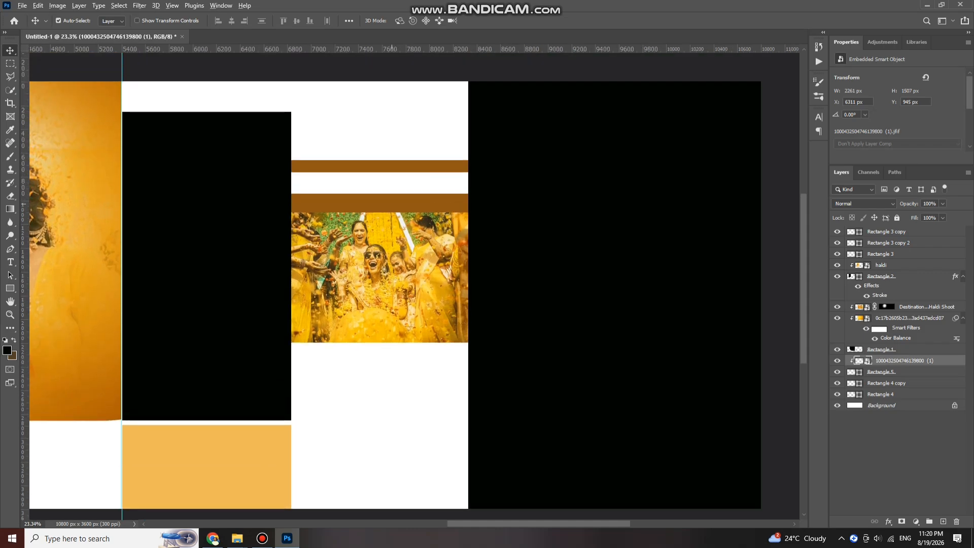
{"action": "left_click_drag", "start_coordinate": [391, 204], "coordinate": [395, 363]}
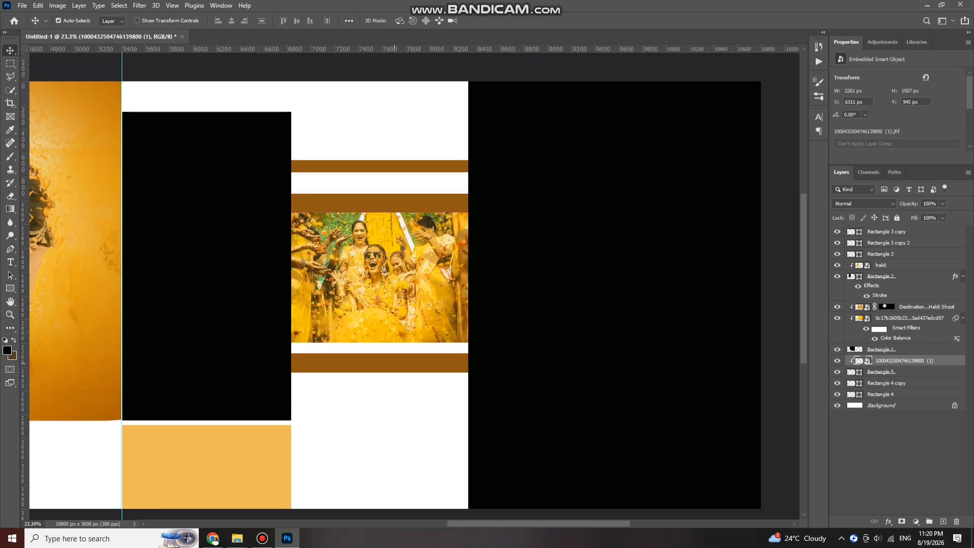
{"action": "key", "text": "shift+Up"}
{"action": "key", "text": "shift+Up"}
{"action": "key", "text": "shift+Up"}
{"action": "key", "text": "shift+Up"}
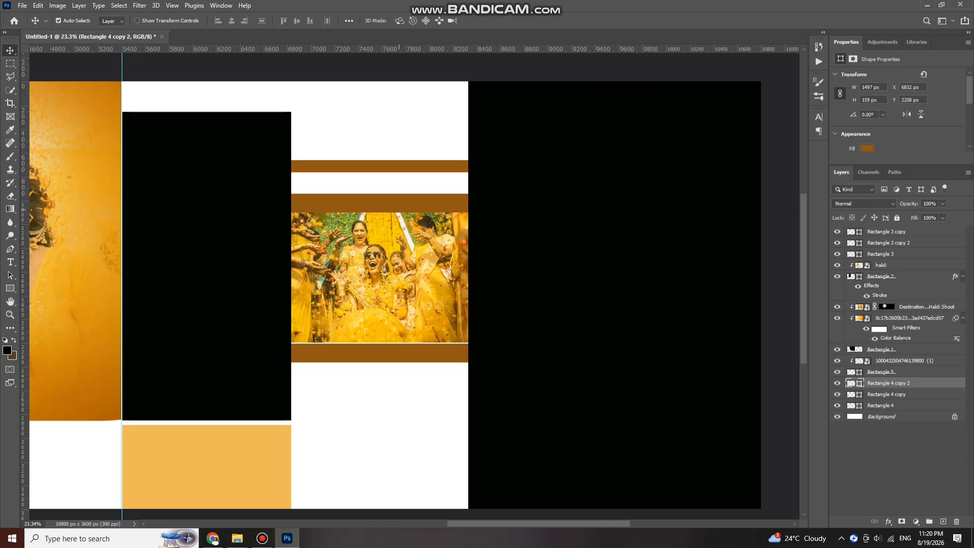
{"action": "left_click", "coordinate": [398, 204]}
Duplicate the lower brown bar downward, rotate the copy 90° upright and position it at X 7500, Y 2424 px
{"action": "scroll", "coordinate": [398, 262], "scroll_direction": "down", "scroll_amount": 1}
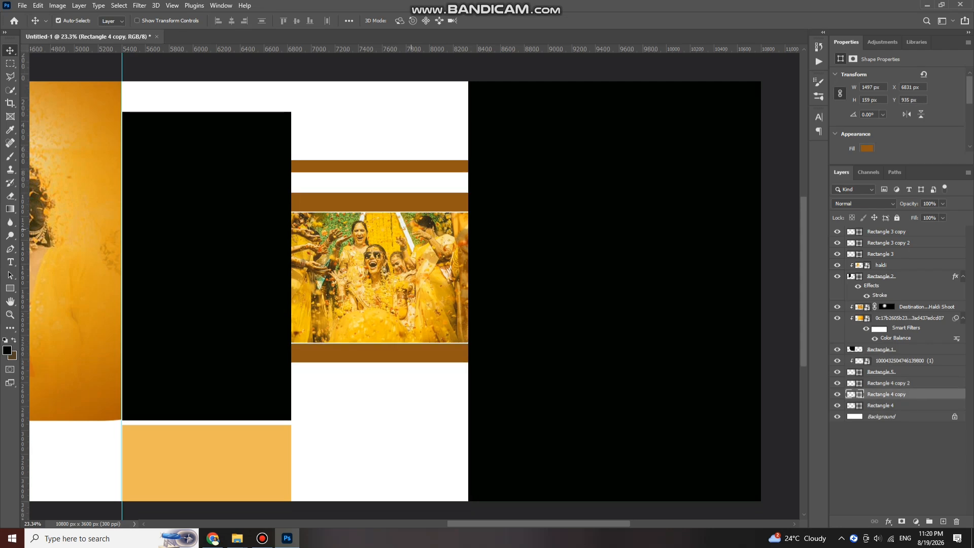
{"action": "scroll", "coordinate": [429, 244], "scroll_direction": "down", "scroll_amount": 1}
{"action": "scroll", "coordinate": [417, 251], "scroll_direction": "down", "scroll_amount": 4}
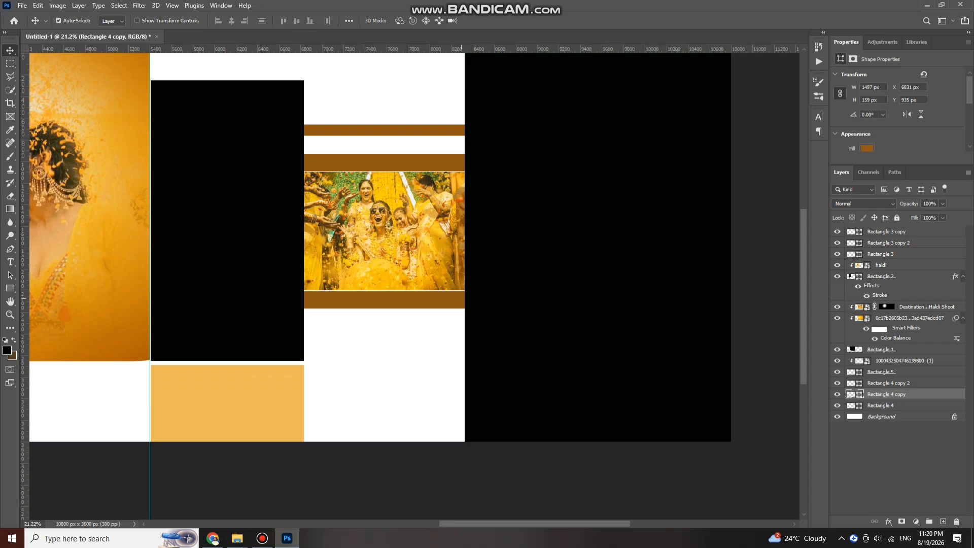
{"action": "scroll", "coordinate": [461, 374], "scroll_direction": "up", "scroll_amount": 1}
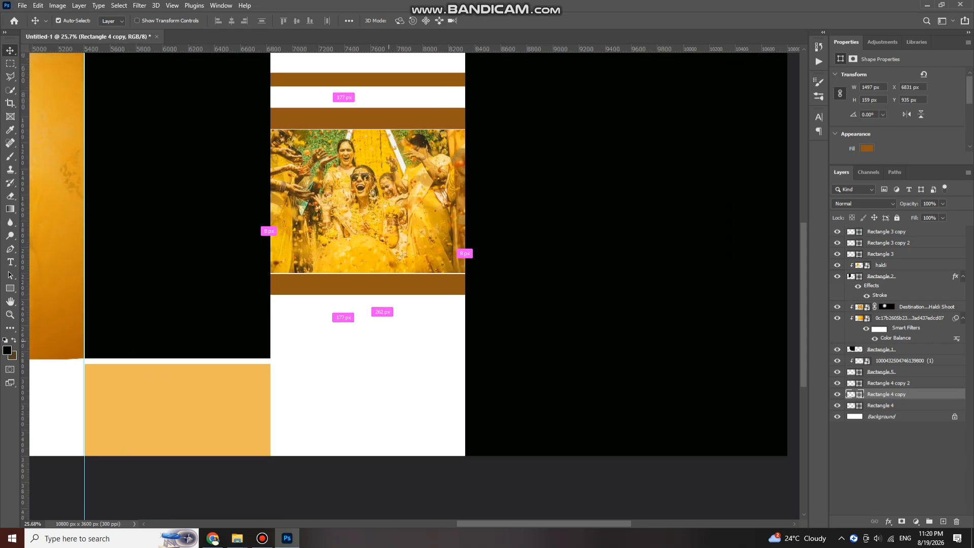
{"action": "left_click_drag", "start_coordinate": [367, 284], "coordinate": [373, 389]}
{"action": "key", "text": "ctrl+t"}
{"action": "right_click", "coordinate": [387, 113]}
{"action": "left_click", "coordinate": [428, 291]}
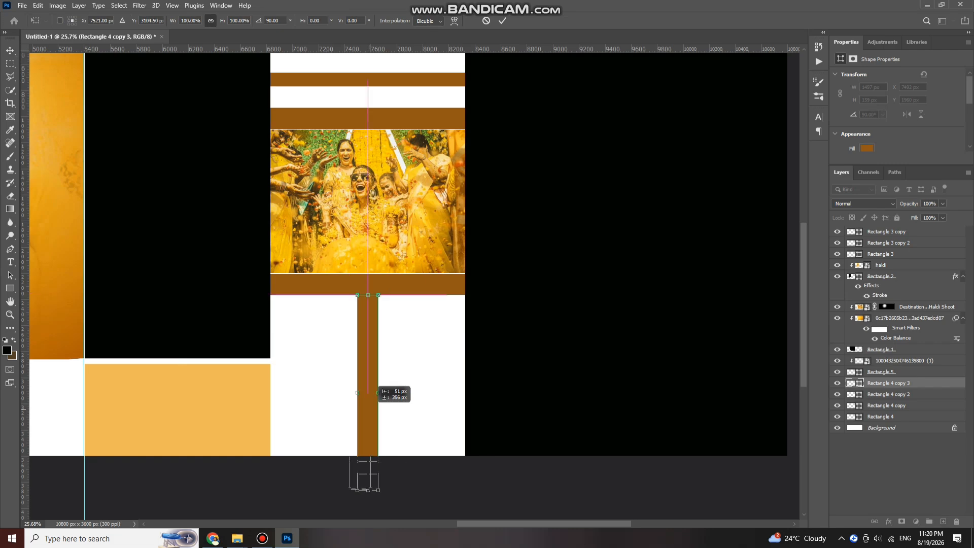
{"action": "key", "text": "Return"}
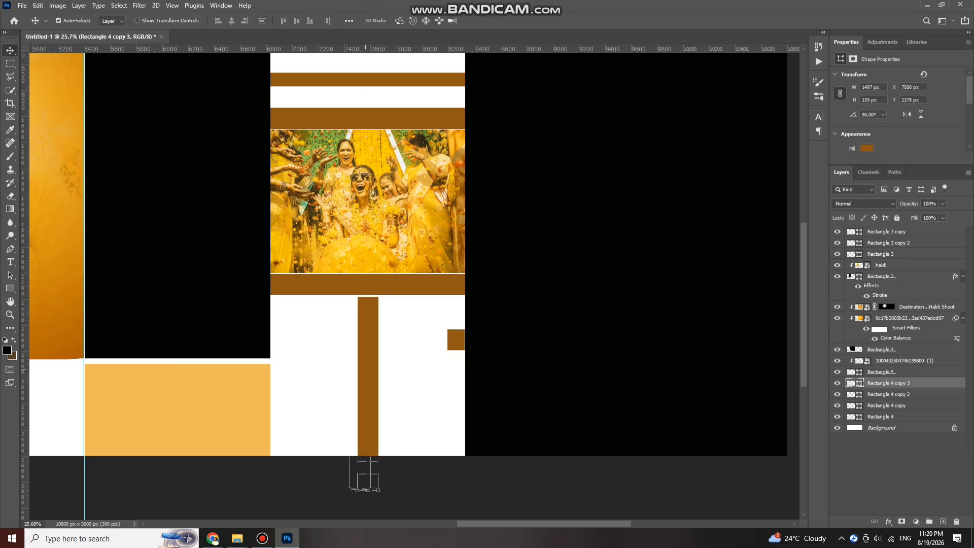
{"action": "scroll", "coordinate": [442, 168], "scroll_direction": "down", "scroll_amount": 2}
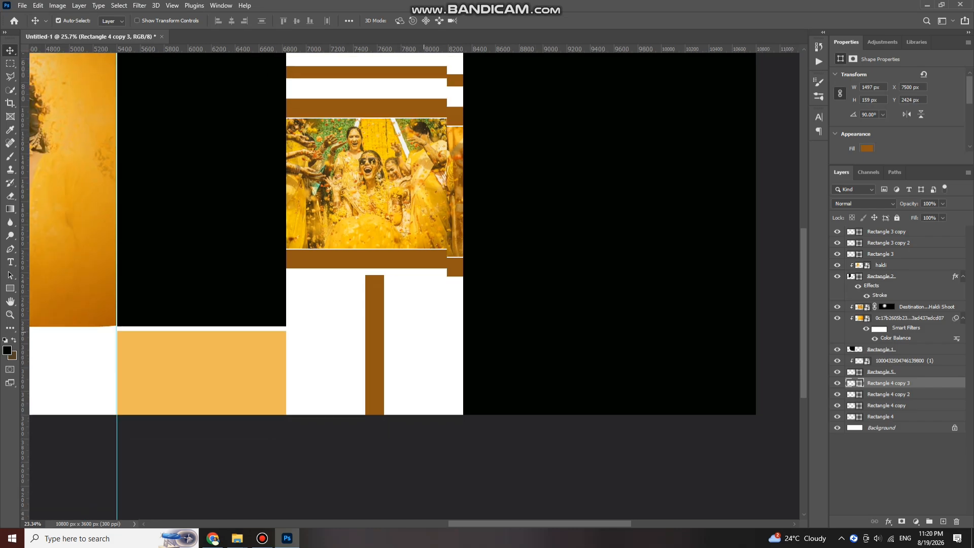
Move the upright brown bar down to Y 2744 px and widen it to 266 px
{"action": "key", "text": "ctrl+t"}
{"action": "mouse_move", "coordinate": [384, 363]}
{"action": "left_mouse_down"}
{"action": "mouse_move", "coordinate": [383, 330]}
{"action": "mouse_move", "coordinate": [386, 345]}
{"action": "left_mouse_up"}
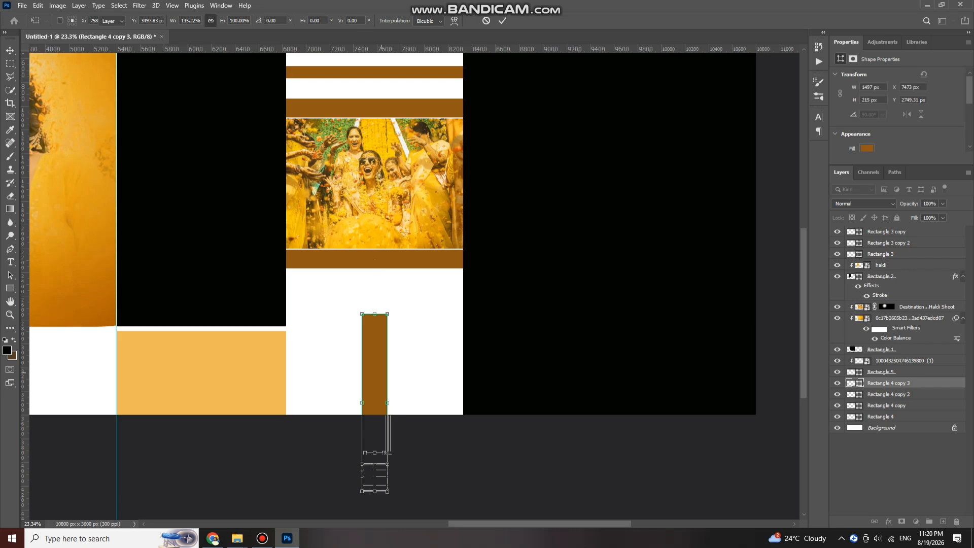
{"action": "key", "text": "Return"}
{"action": "key", "text": "ctrl+t"}
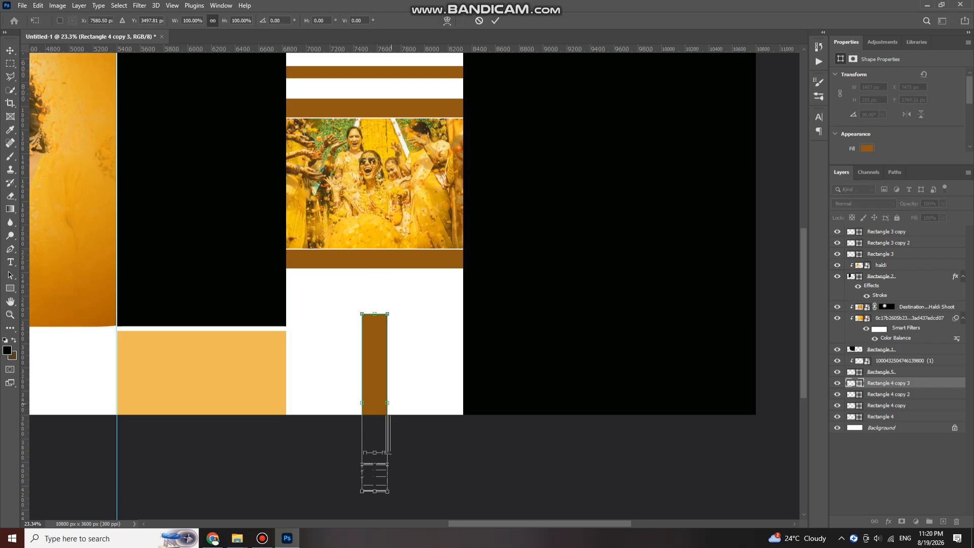
{"action": "left_click_drag", "start_coordinate": [387, 402], "coordinate": [394, 403]}
{"action": "key", "text": "Return"}
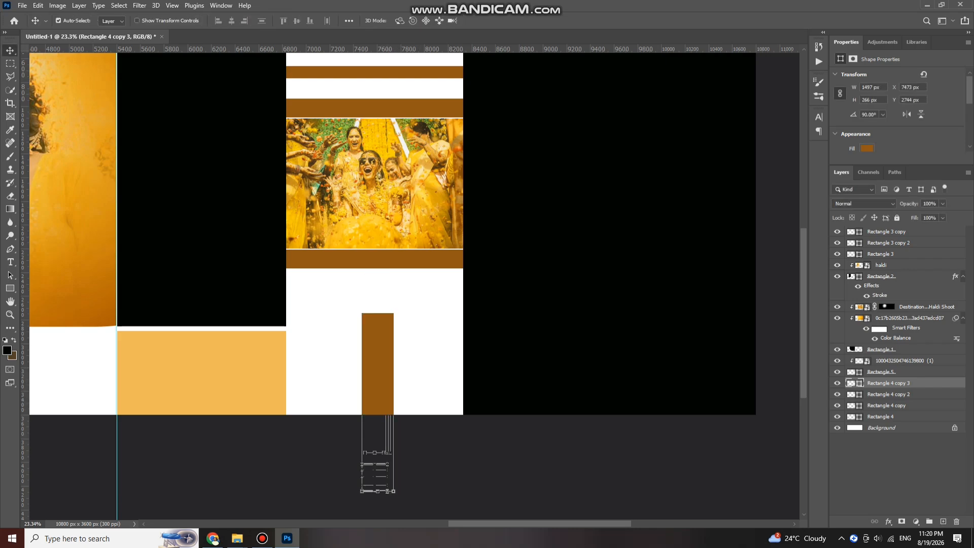
Lower the upright bar's opacity to 67% and change its fill to the recently used orange
{"action": "left_click_drag", "start_coordinate": [917, 215], "coordinate": [928, 215]}
{"action": "left_click", "coordinate": [867, 148]}
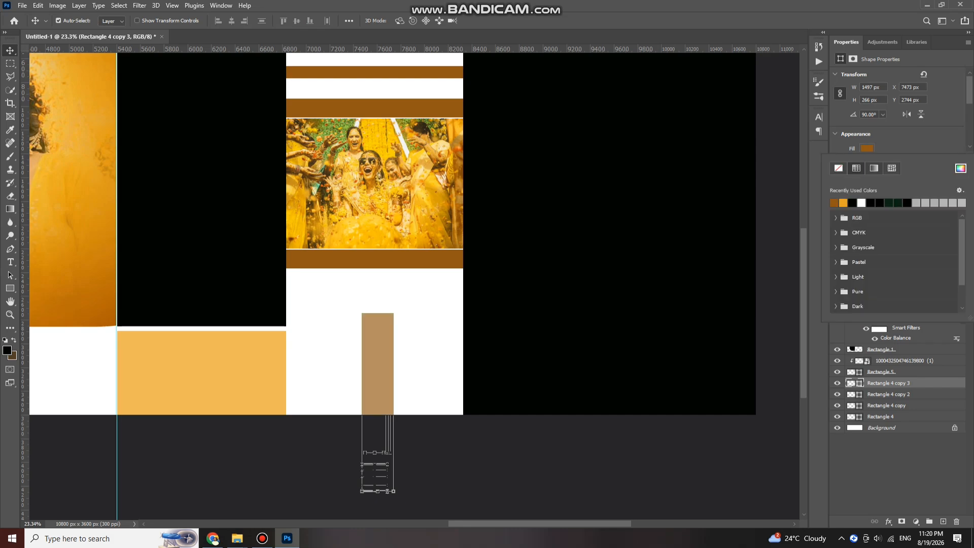
{"action": "left_click", "coordinate": [843, 203]}
{"action": "key", "text": "Return"}
Place the HALDI time!! photo from the Downloads folder and clip it to the tall black rectangle beside the guide
{"action": "scroll", "coordinate": [378, 315], "scroll_direction": "down", "scroll_amount": 2}
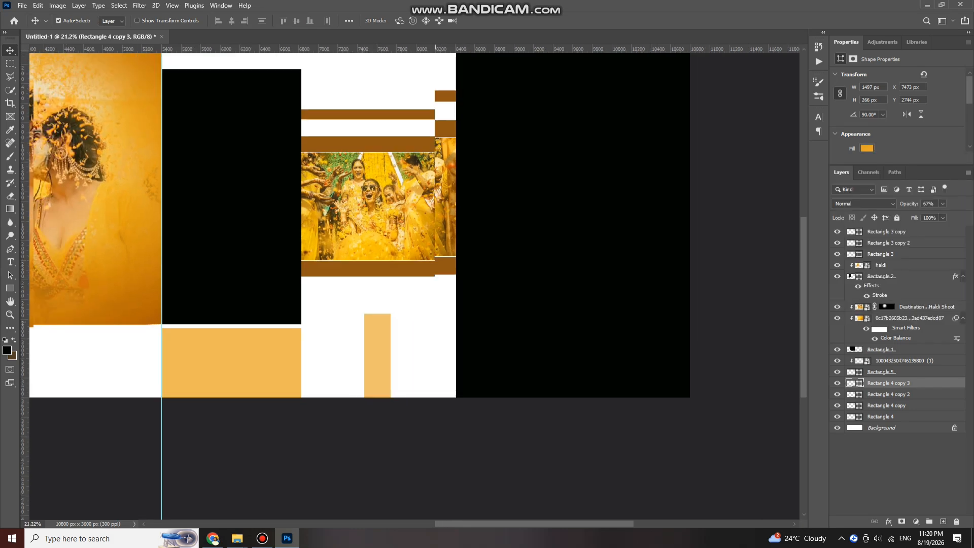
{"action": "scroll", "coordinate": [378, 316], "scroll_direction": "down", "scroll_amount": 3}
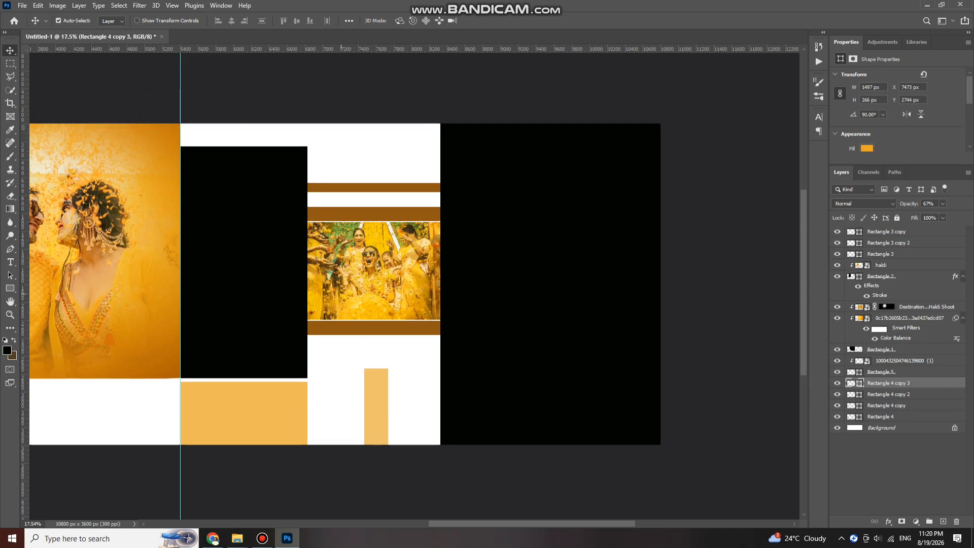
{"action": "scroll", "coordinate": [340, 293], "scroll_direction": "down", "scroll_amount": 2}
{"action": "left_click", "coordinate": [262, 243]}
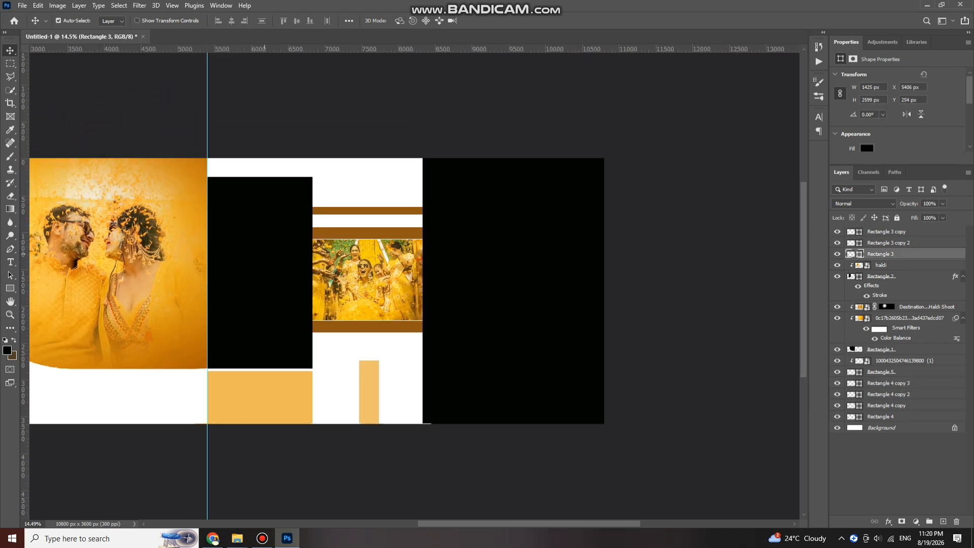
{"action": "mouse_move", "coordinate": [237, 538]}
{"action": "left_click", "coordinate": [348, 499]}
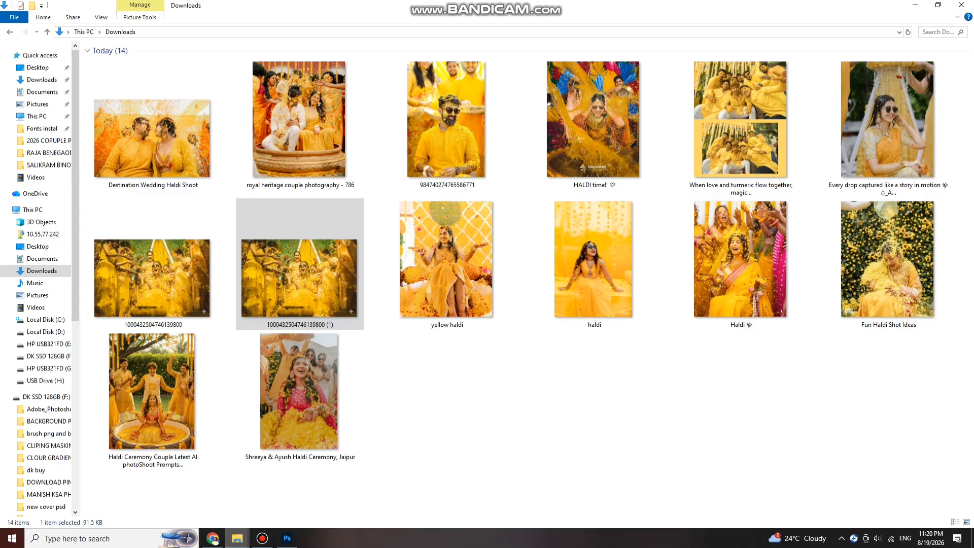
{"action": "left_click_drag", "start_coordinate": [593, 119], "coordinate": [261, 262]}
{"action": "key", "text": "Return"}
{"action": "key", "text": "ctrl+alt+g"}
Scale the clipped HALDI time!! photo to about 2450 x 3062 px and position it at X 4799, Y 167 px
{"action": "key", "text": "ctrl+t"}
{"action": "left_click_drag", "start_coordinate": [257, 140], "coordinate": [259, 200]}
{"action": "left_click_drag", "start_coordinate": [276, 249], "coordinate": [287, 225]}
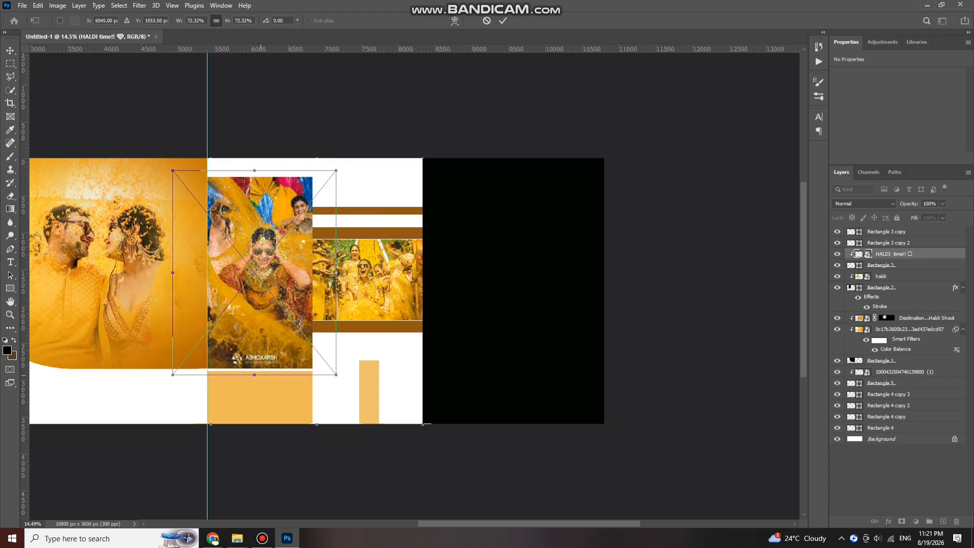
{"action": "left_click_drag", "start_coordinate": [262, 375], "coordinate": [262, 395]}
{"action": "key", "text": "Return"}
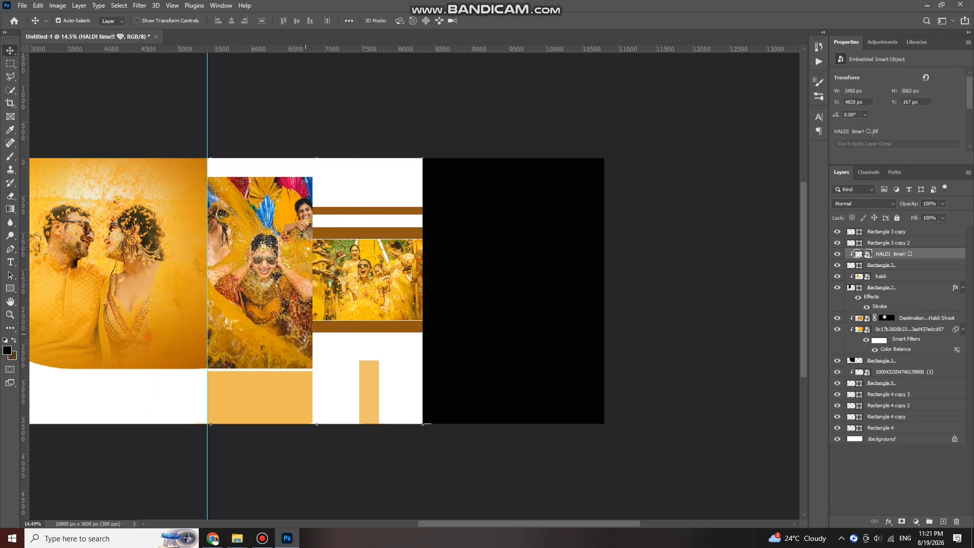
{"action": "key", "text": "Left"}
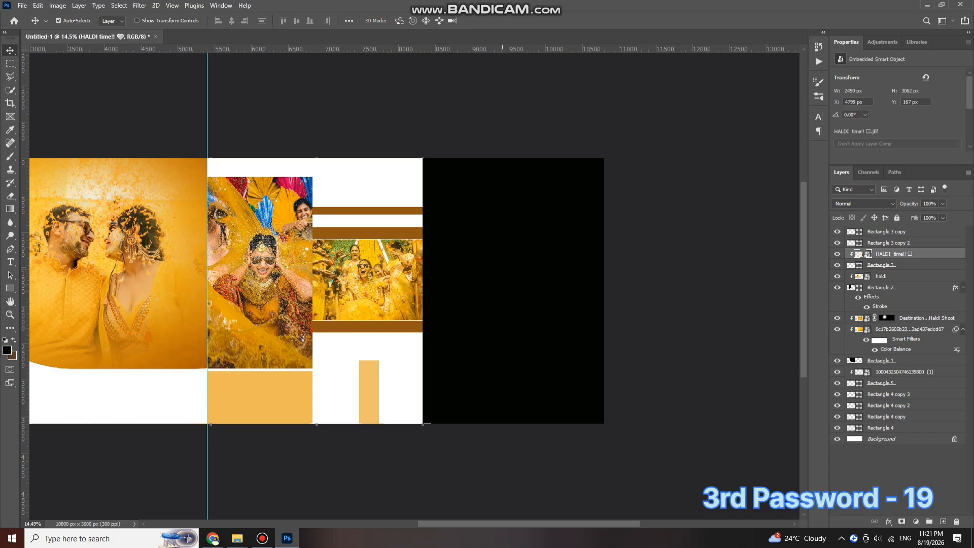
Place the Haldi Ceremony, Jaipur photo clipped to the large black rectangle, scaled to about 2606 x 3910 px at X 8297, Y -101 px
{"action": "left_click", "coordinate": [474, 284]}
{"action": "mouse_move", "coordinate": [236, 538]}
{"action": "left_click", "coordinate": [345, 494]}
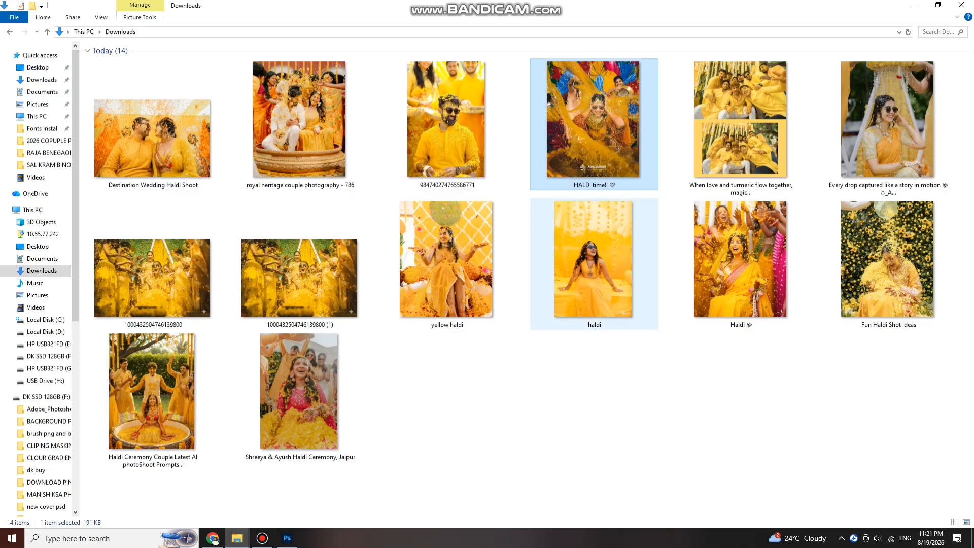
{"action": "left_click_drag", "start_coordinate": [299, 391], "coordinate": [516, 290]}
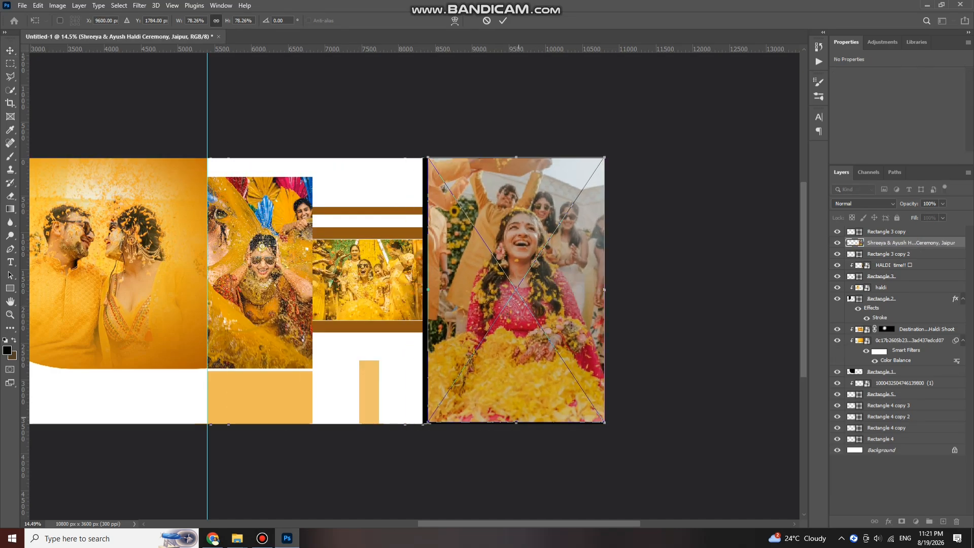
{"action": "left_click_drag", "start_coordinate": [517, 411], "coordinate": [516, 440]}
{"action": "key", "text": "Return"}
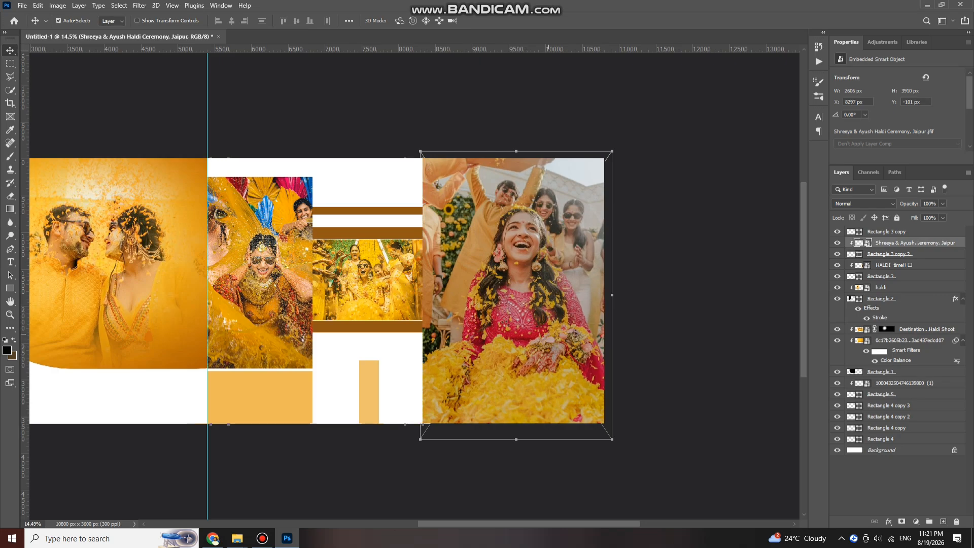
Brighten the Haldi Ceremony, Jaipur photo with Levels, setting the input white point to 228
{"action": "key", "text": "ctrl+l"}
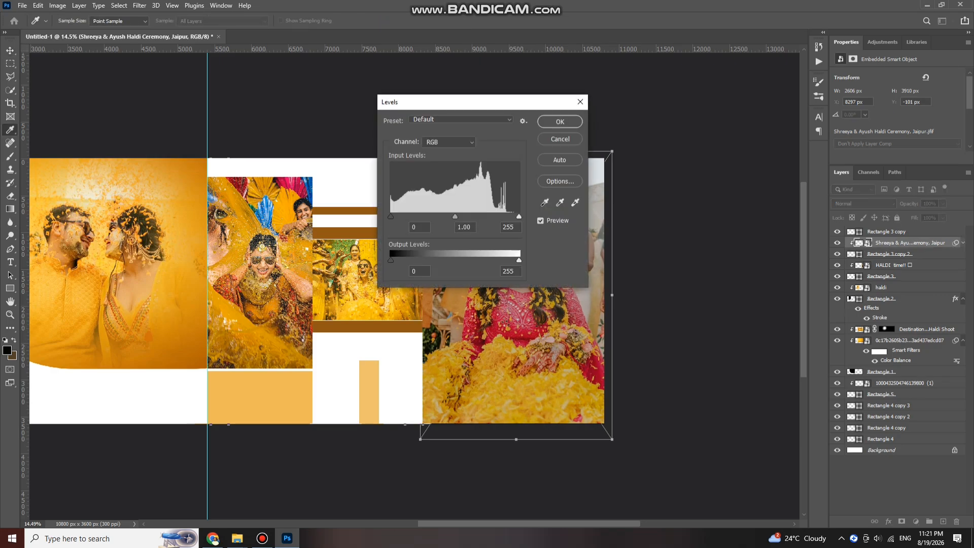
{"action": "left_click_drag", "start_coordinate": [768, 335], "coordinate": [763, 335]}
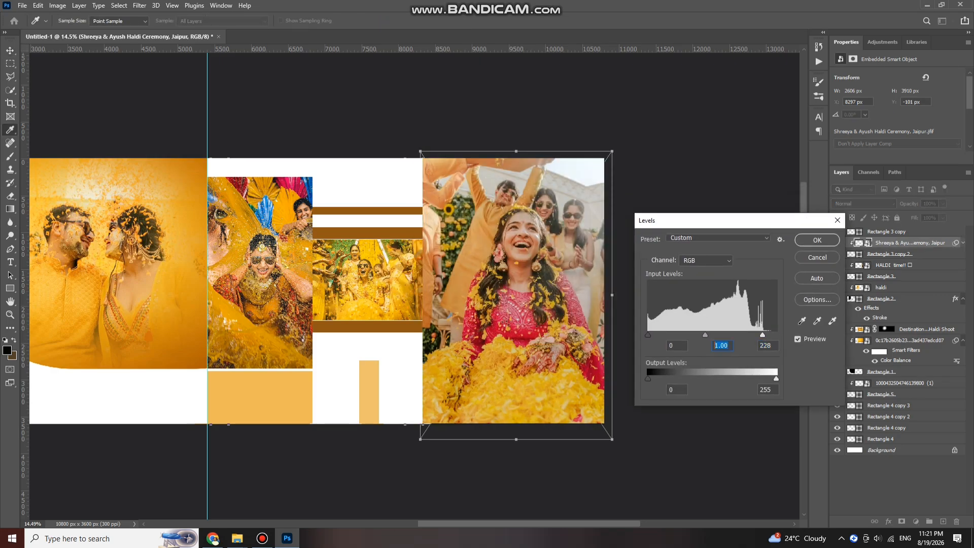
{"action": "key", "text": "Return"}
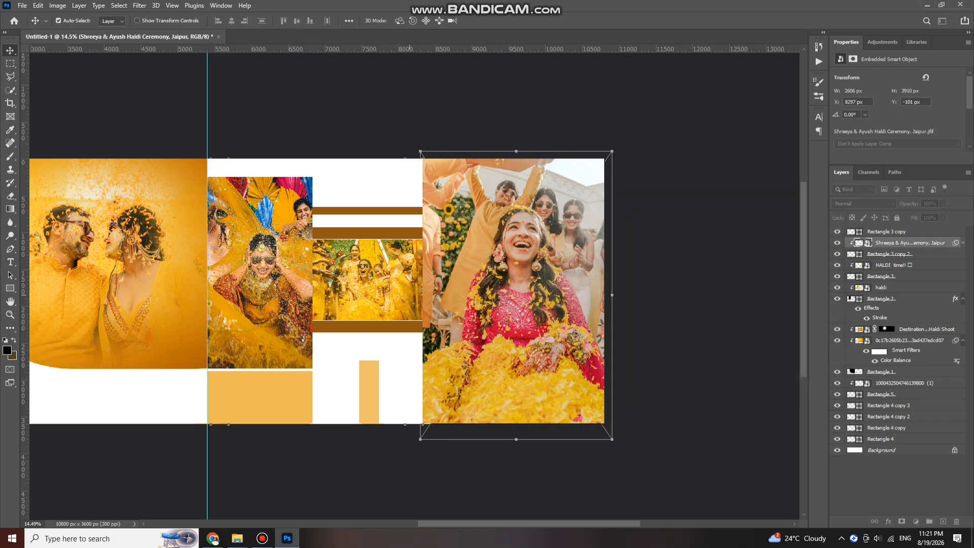
Brighten the HALDI time!! photo with Levels by lowering its input white point slightly
{"action": "left_click", "coordinate": [259, 294]}
{"action": "key", "text": "ctrl+l"}
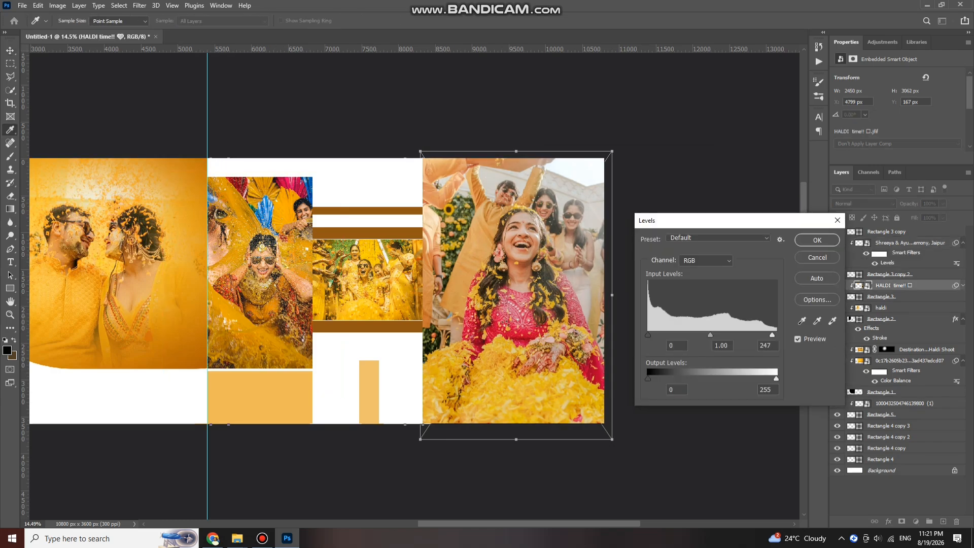
{"action": "left_click_drag", "start_coordinate": [771, 335], "coordinate": [769, 335]}
{"action": "key", "text": "Return"}
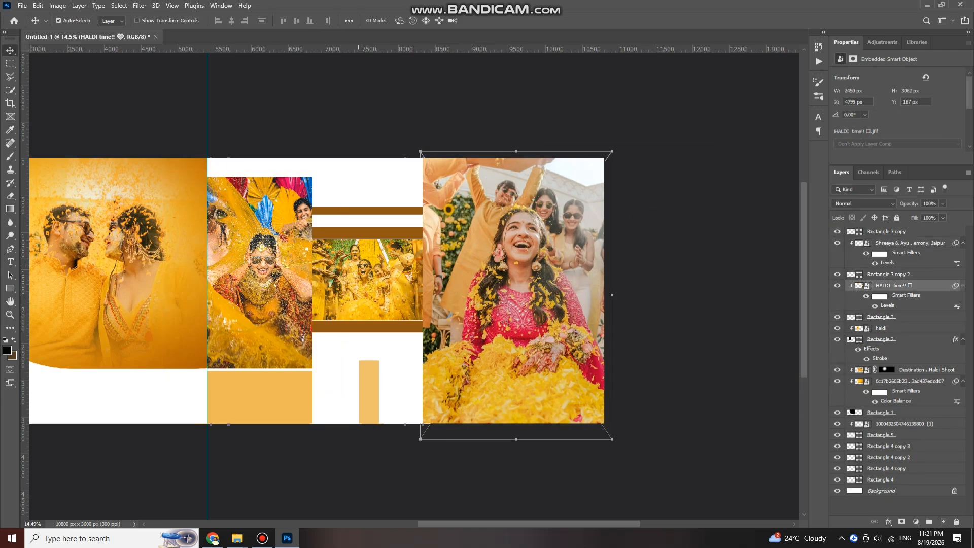
Brighten the clipped group photo between the brown bars with Levels, setting the input white point to 238
{"action": "left_click", "coordinate": [368, 291]}
{"action": "key", "text": "ctrl+l"}
{"action": "left_click_drag", "start_coordinate": [776, 335], "coordinate": [768, 335]}
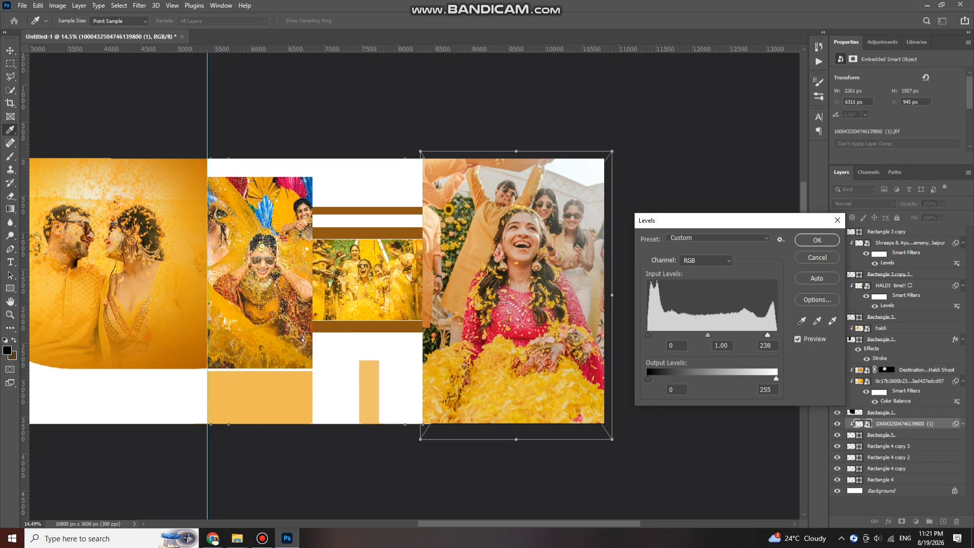
{"action": "left_click", "coordinate": [708, 335]}
{"action": "key", "text": "Return"}
Place the haldi photo from Downloads and clip it to the narrow light-orange bar, 2402 x 3600 px at X 6405, Y 1471 px
{"action": "scroll", "coordinate": [475, 259], "scroll_direction": "up", "scroll_amount": 5}
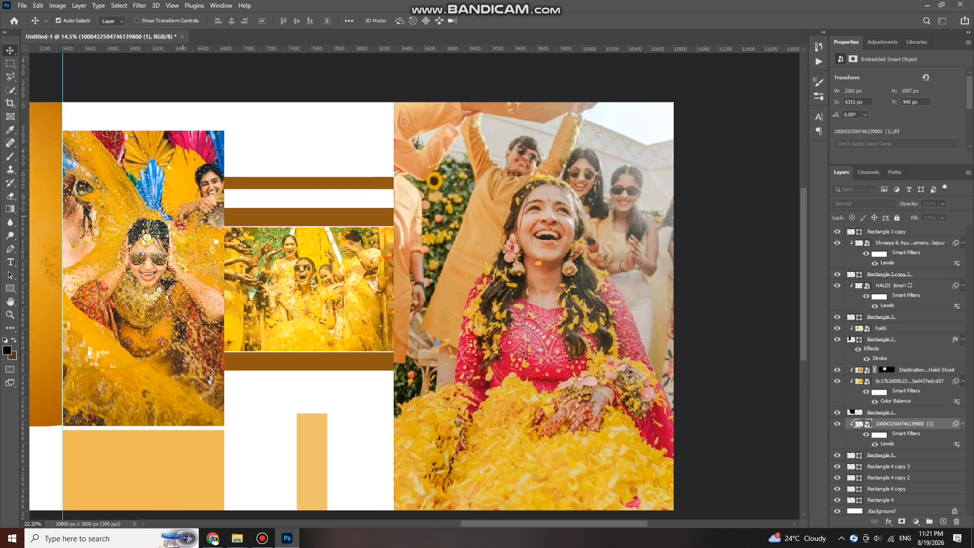
{"action": "scroll", "coordinate": [502, 234], "scroll_direction": "down", "scroll_amount": 2}
{"action": "scroll", "coordinate": [504, 197], "scroll_direction": "down", "scroll_amount": 1}
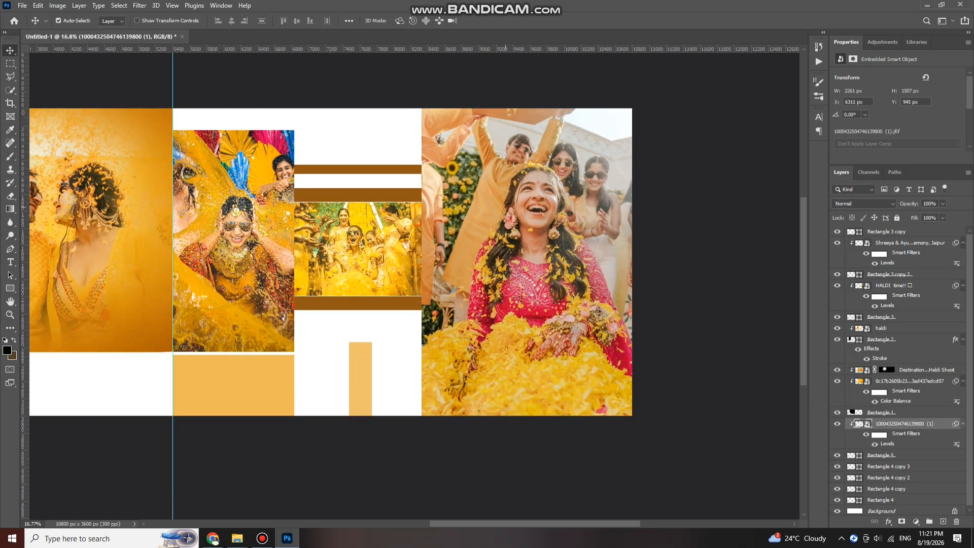
{"action": "scroll", "coordinate": [504, 196], "scroll_direction": "up", "scroll_amount": 1}
{"action": "scroll", "coordinate": [522, 208], "scroll_direction": "down", "scroll_amount": 2}
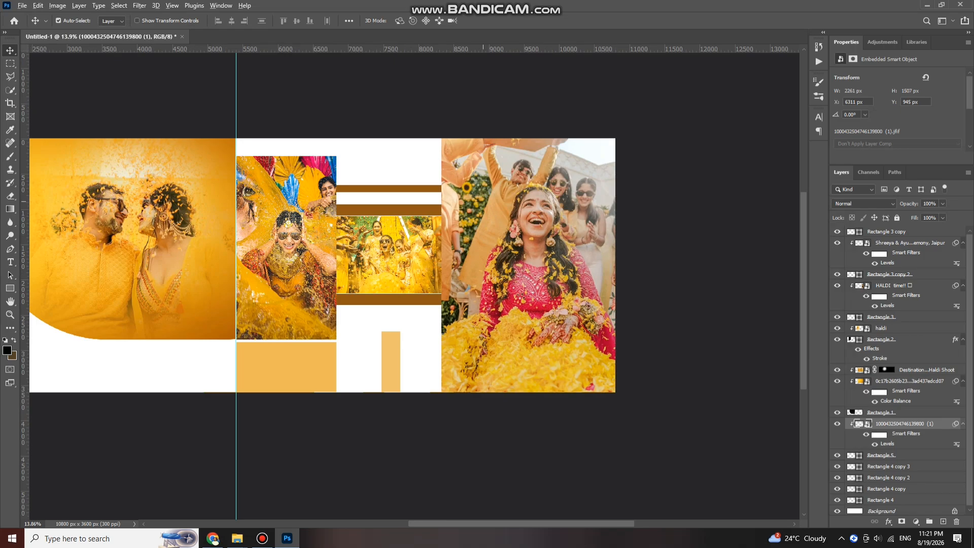
{"action": "scroll", "coordinate": [467, 163], "scroll_direction": "up", "scroll_amount": 1}
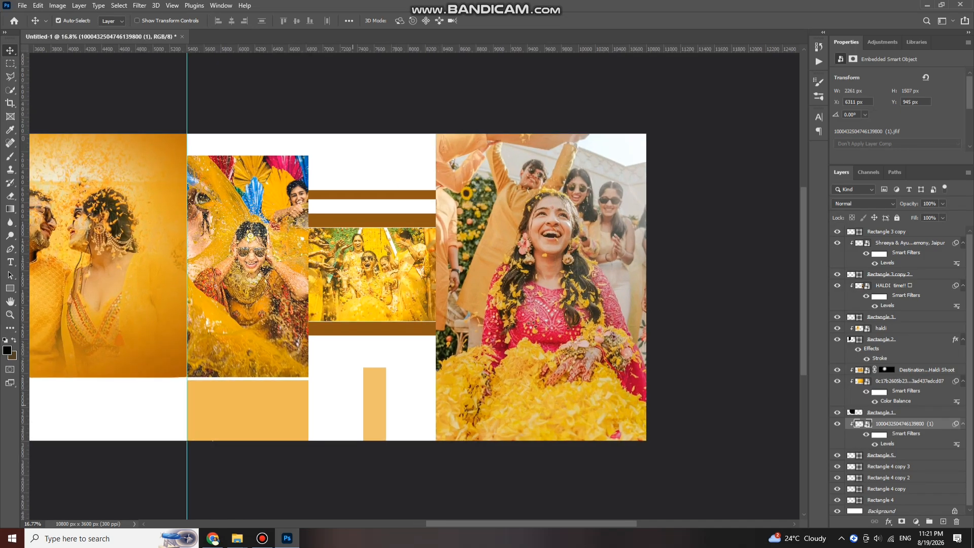
{"action": "scroll", "coordinate": [353, 405], "scroll_direction": "up", "scroll_amount": 2}
{"action": "left_click", "coordinate": [374, 412]}
{"action": "left_click", "coordinate": [237, 538]}
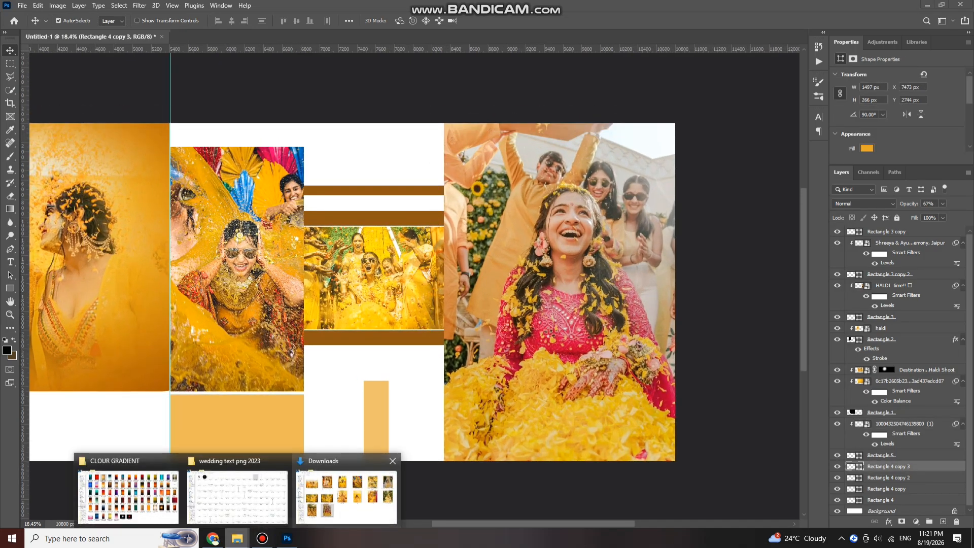
{"action": "left_click", "coordinate": [346, 489]}
{"action": "left_click_drag", "start_coordinate": [604, 259], "coordinate": [414, 408]}
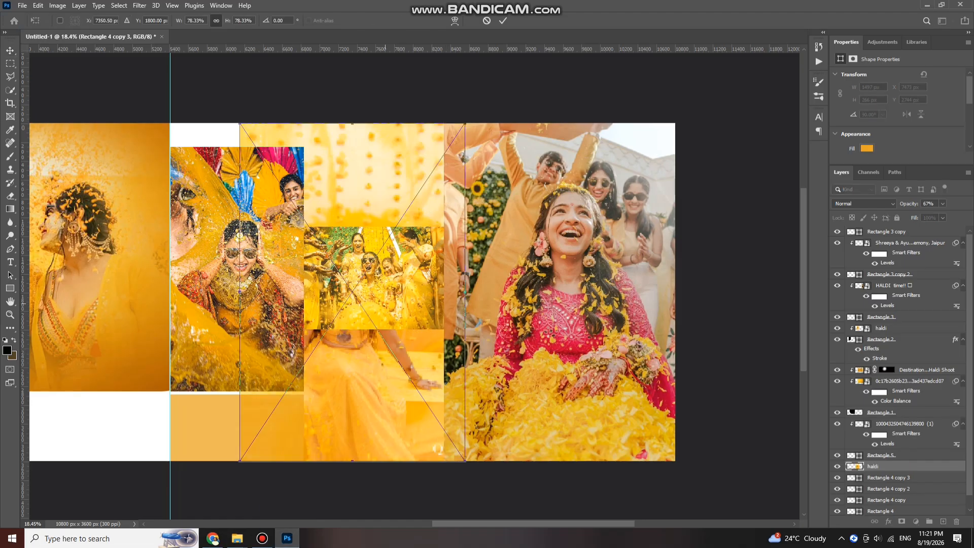
{"action": "left_click_drag", "start_coordinate": [375, 285], "coordinate": [373, 410]}
{"action": "key", "text": "Return"}
{"action": "key", "text": "ctrl+alt+g"}
Place the Text (82) quote from the wedding text png 2023 folder just below the lowest brown bar, scaled to 24.21%
{"action": "scroll", "coordinate": [376, 386], "scroll_direction": "down", "scroll_amount": 1}
{"action": "scroll", "coordinate": [377, 386], "scroll_direction": "up", "scroll_amount": 3}
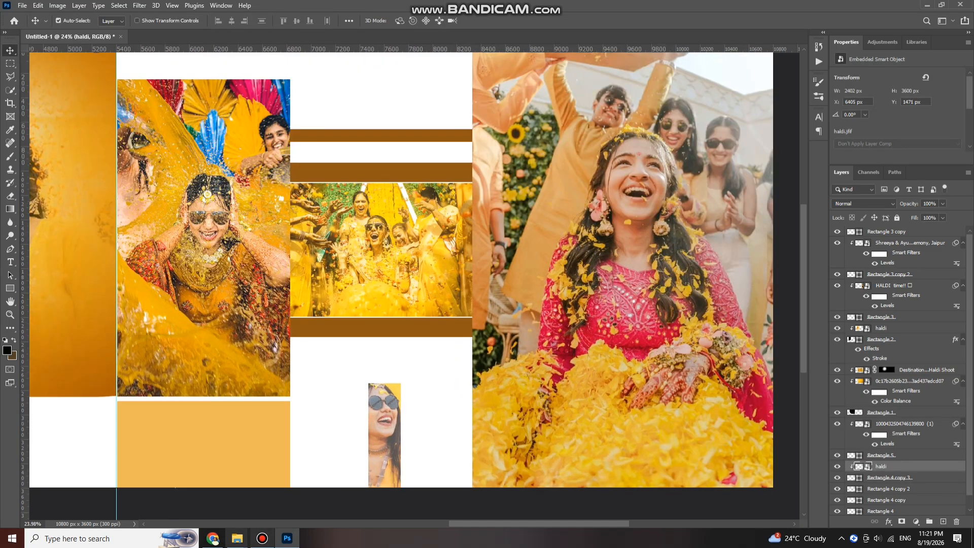
{"action": "left_click", "coordinate": [237, 538]}
{"action": "left_click", "coordinate": [240, 496]}
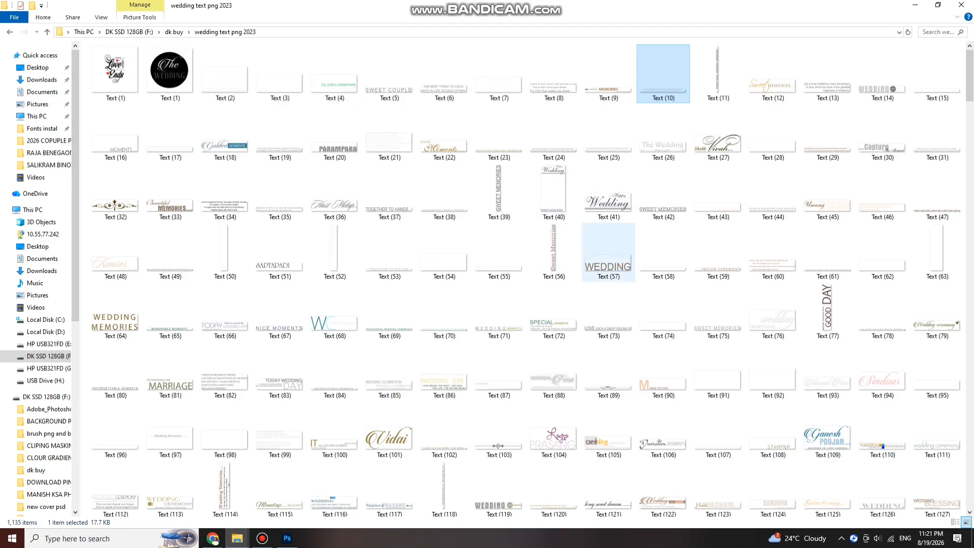
{"action": "left_click_drag", "start_coordinate": [224, 370], "coordinate": [401, 269]}
{"action": "left_click_drag", "start_coordinate": [403, 199], "coordinate": [386, 337]}
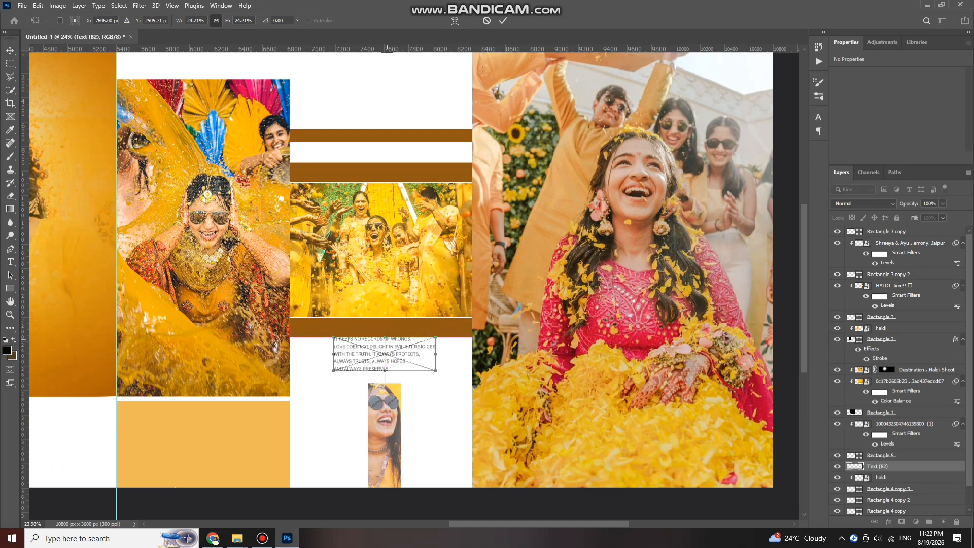
{"action": "key", "text": "Return"}
Nudge the quote text to X 7268, Y 2417 px, between the lowest brown bar and the narrow photo
{"action": "key", "text": "Down"}
{"action": "key", "text": "Down"}
{"action": "key", "text": "Down"}
{"action": "key", "text": "Down"}
{"action": "key", "text": "Down"}
{"action": "key", "text": "Down"}
{"action": "key", "text": "Down"}
{"action": "key", "text": "Down"}
{"action": "key", "text": "Down"}
{"action": "key", "text": "Down"}
{"action": "key", "text": "Down"}
{"action": "key", "text": "Down"}
{"action": "key", "text": "Down"}
{"action": "key", "text": "Down"}
{"action": "key", "text": "Right"}
{"action": "key", "text": "Right"}
{"action": "key", "text": "Right"}
{"action": "key", "text": "Right"}
{"action": "key", "text": "Right"}
{"action": "key", "text": "Right"}
{"action": "key", "text": "Right"}
{"action": "key", "text": "Right"}
{"action": "key", "text": "Right"}
{"action": "key", "text": "Right"}
{"action": "key", "text": "Right"}
{"action": "key", "text": "Right"}
{"action": "key", "text": "Right"}
{"action": "key", "text": "Right"}
{"action": "key", "text": "Right"}
{"action": "key", "text": "Right"}
{"action": "key", "text": "Right"}
{"action": "key", "text": "Right"}
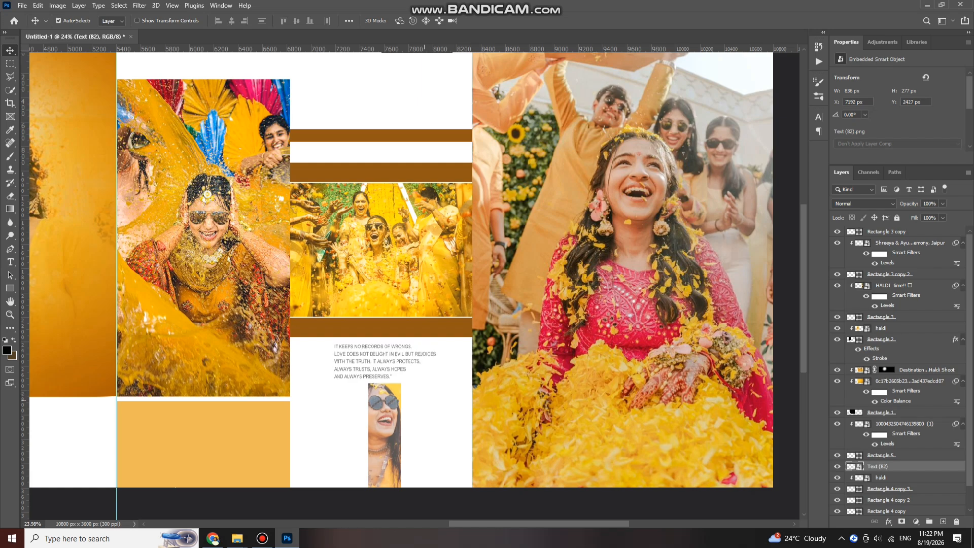
{"action": "key", "text": "Right"}
{"action": "key", "text": "Right"}
{"action": "key", "text": "Up"}
{"action": "key", "text": "Up"}
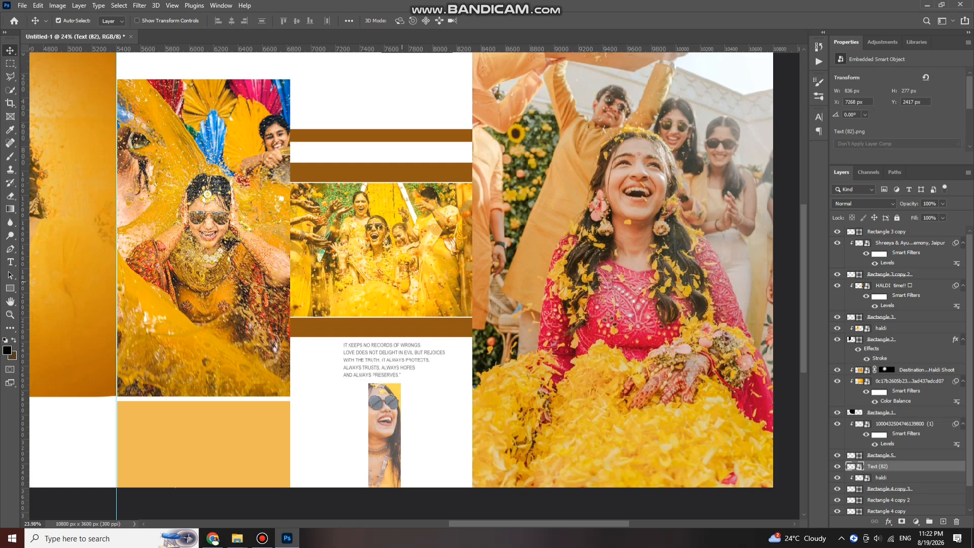
Open the brush png and background folder on the DK SSD 128GB (F:) drive and look through its artwork for a floral image
{"action": "scroll", "coordinate": [406, 278], "scroll_direction": "down", "scroll_amount": 6}
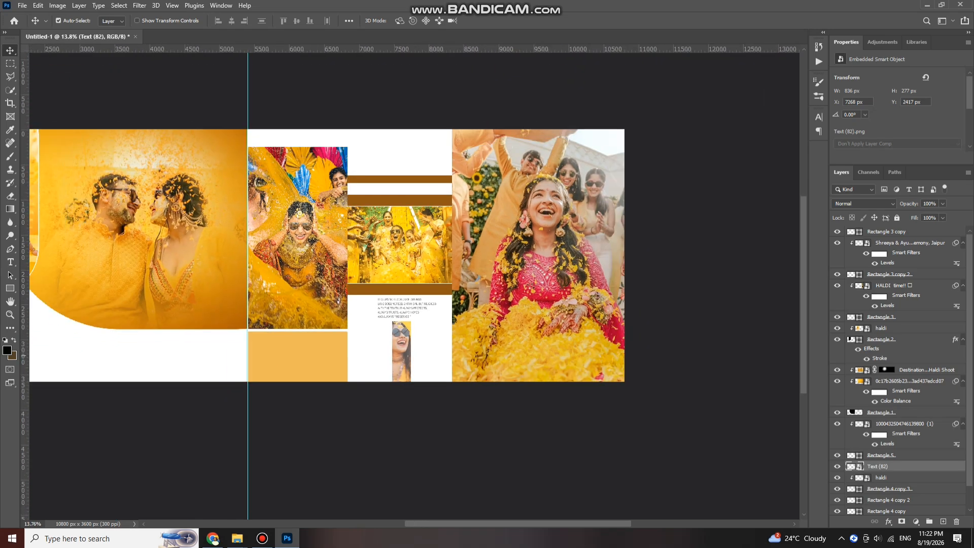
{"action": "scroll", "coordinate": [392, 355], "scroll_direction": "down", "scroll_amount": 2}
{"action": "scroll", "coordinate": [308, 230], "scroll_direction": "left", "scroll_amount": 5}
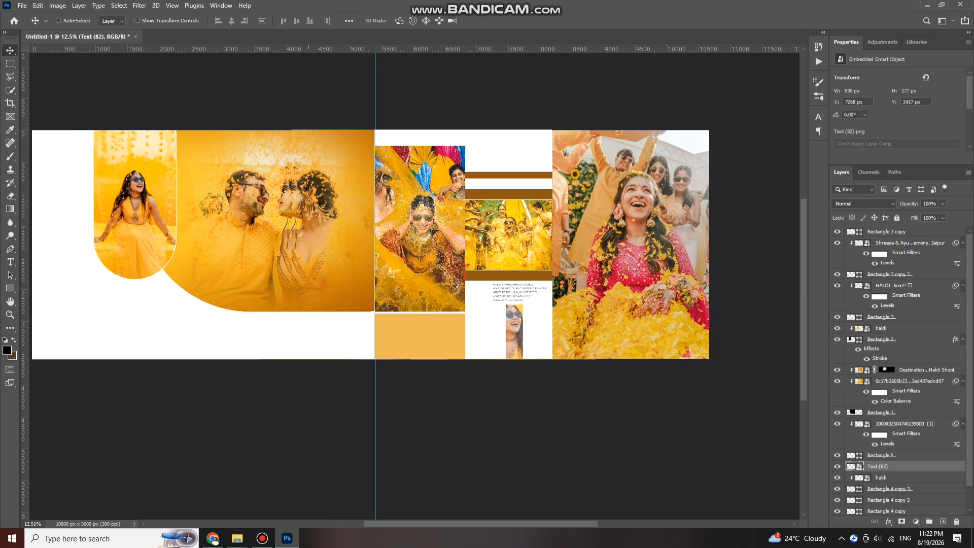
{"action": "scroll", "coordinate": [307, 229], "scroll_direction": "up", "scroll_amount": 1}
{"action": "scroll", "coordinate": [308, 229], "scroll_direction": "left", "scroll_amount": 2}
{"action": "scroll", "coordinate": [179, 258], "scroll_direction": "up", "scroll_amount": 2}
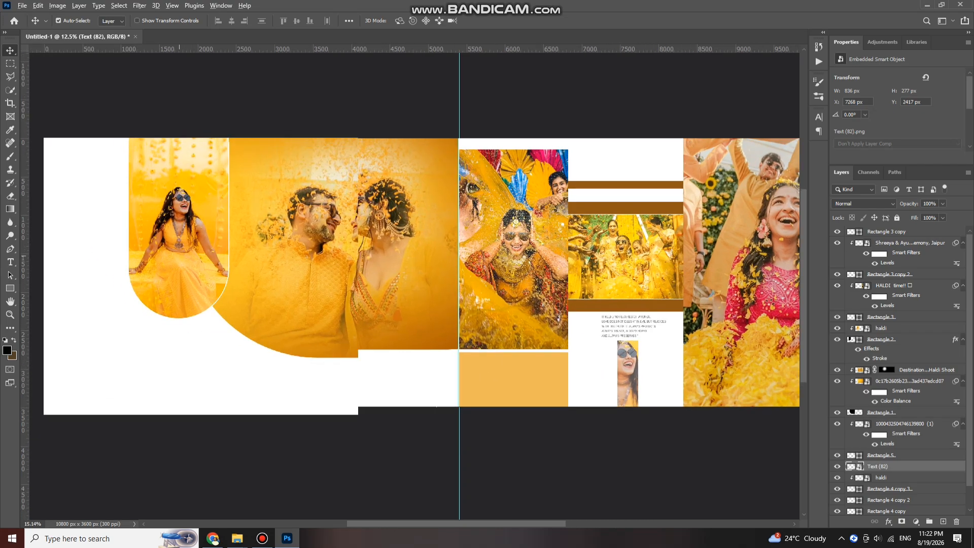
{"action": "scroll", "coordinate": [278, 305], "scroll_direction": "down", "scroll_amount": 1}
{"action": "mouse_move", "coordinate": [237, 538]}
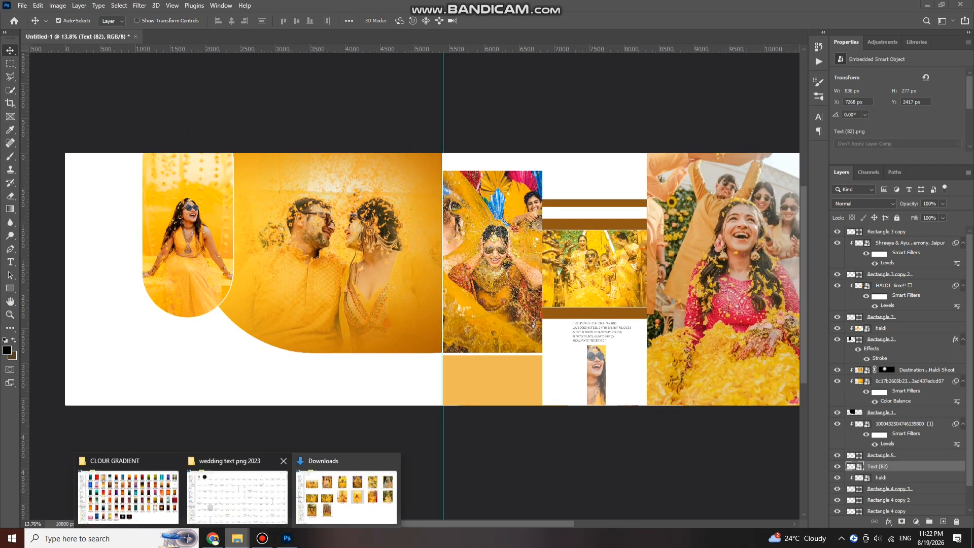
{"action": "left_click", "coordinate": [128, 495]}
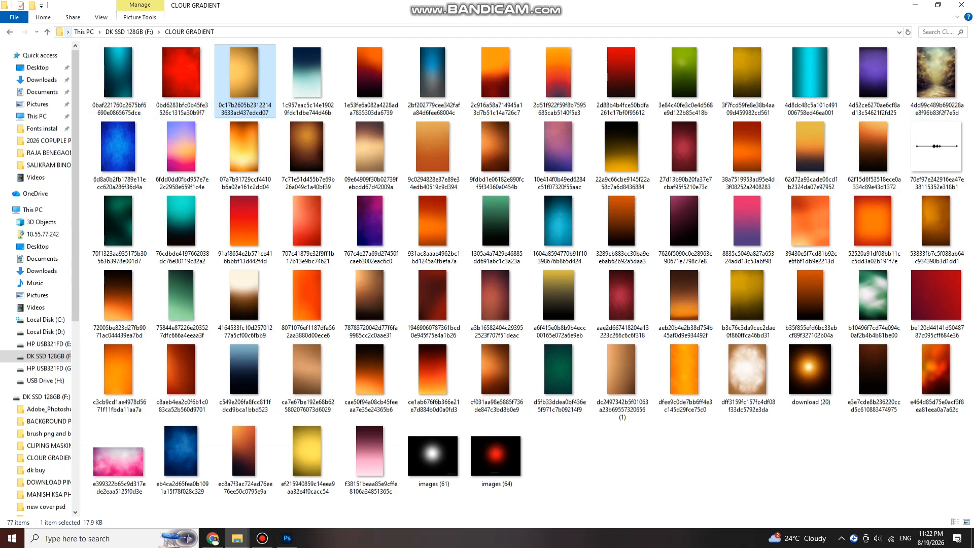
{"action": "left_click", "coordinate": [47, 32]}
{"action": "double_click", "coordinate": [330, 88]}
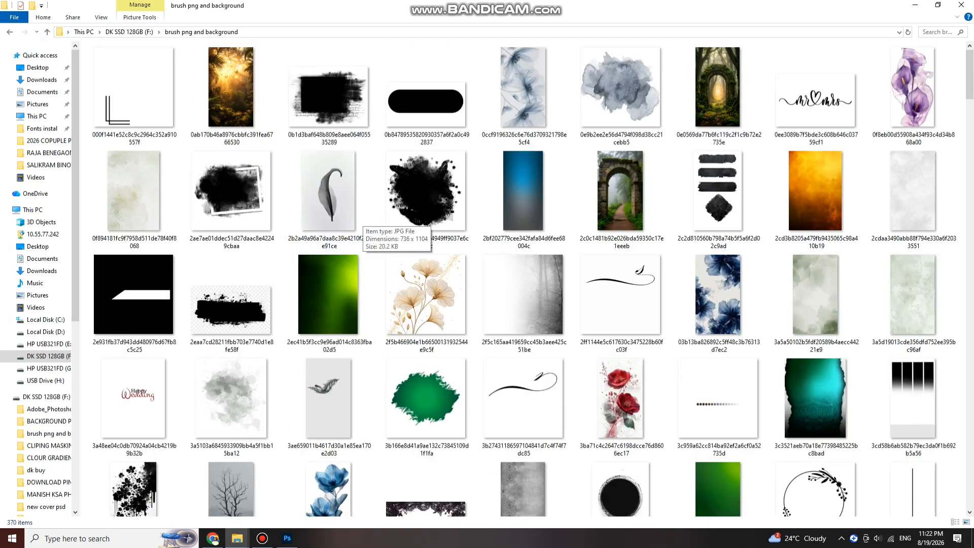
{"action": "scroll", "coordinate": [426, 228], "scroll_direction": "down", "scroll_amount": 10}
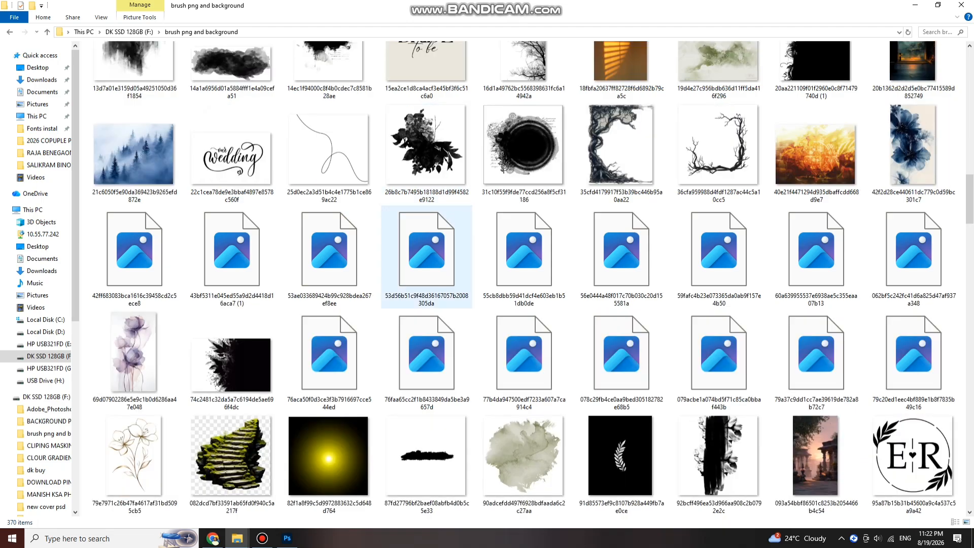
{"action": "scroll", "coordinate": [426, 253], "scroll_direction": "down", "scroll_amount": 15}
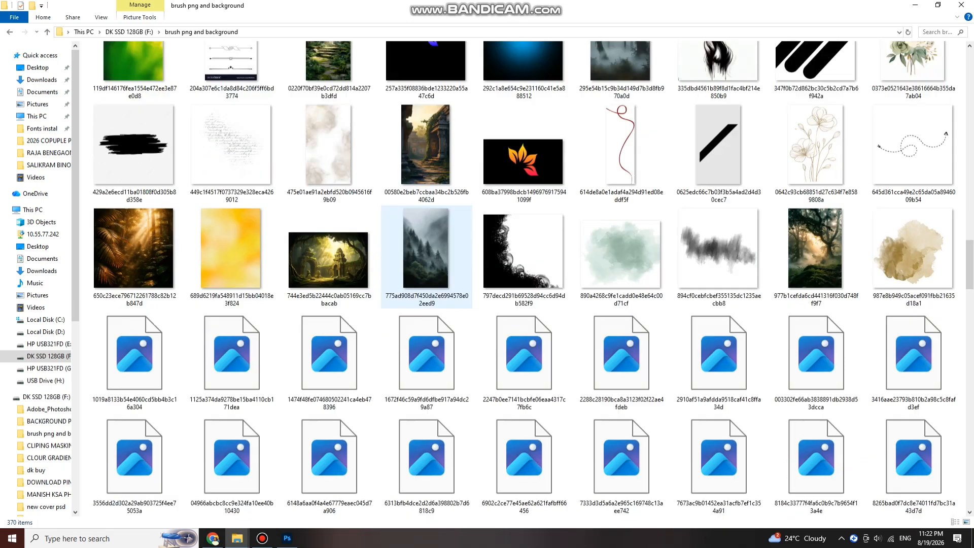
{"action": "scroll", "coordinate": [426, 254], "scroll_direction": "down", "scroll_amount": 15}
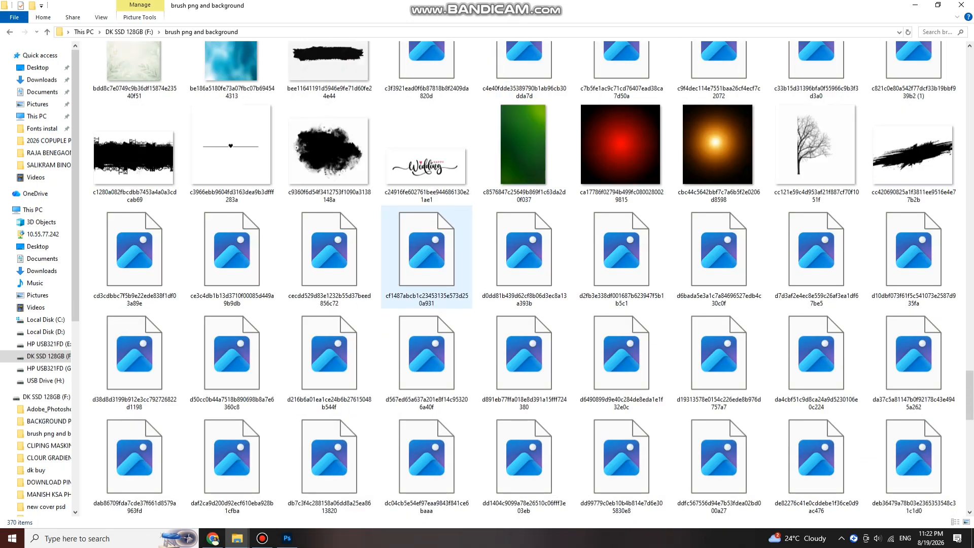
{"action": "scroll", "coordinate": [418, 244], "scroll_direction": "up", "scroll_amount": 4}
{"action": "scroll", "coordinate": [418, 243], "scroll_direction": "down", "scroll_amount": 9}
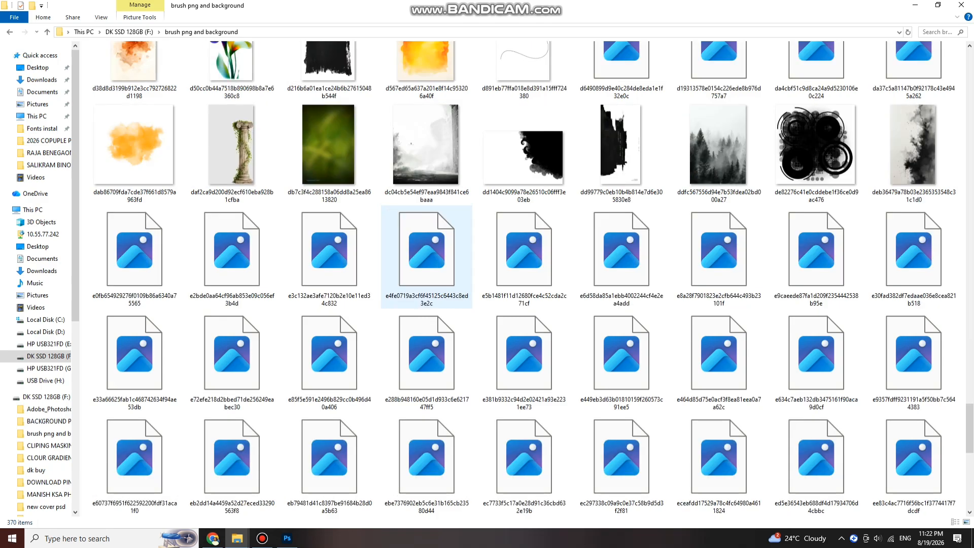
{"action": "scroll", "coordinate": [416, 244], "scroll_direction": "down", "scroll_amount": 1}
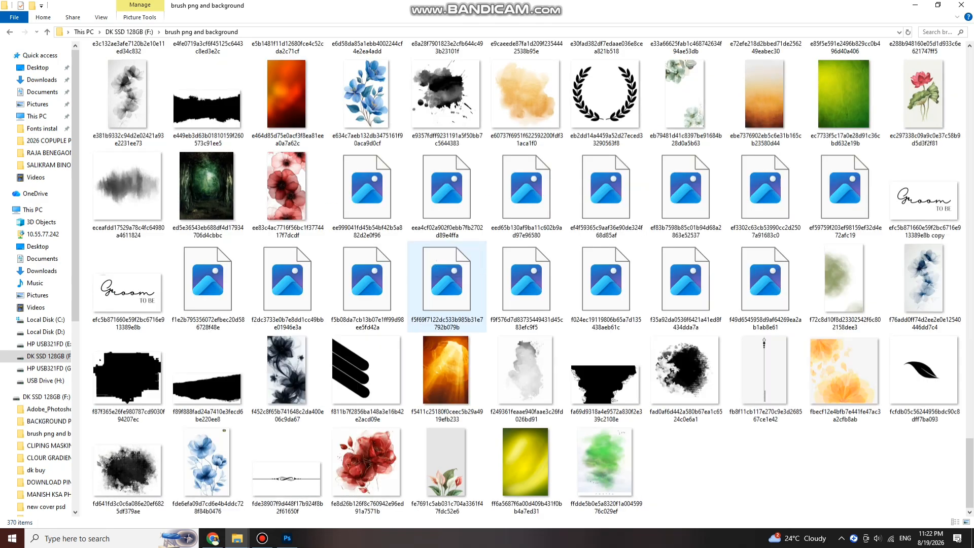
Place the orange flower image in the spread's lower-left corner, scaled to 81.07% and rotated -4.88°
{"action": "left_click_drag", "start_coordinate": [844, 377], "coordinate": [281, 374]}
{"action": "left_click_drag", "start_coordinate": [373, 300], "coordinate": [69, 377]}
{"action": "left_click_drag", "start_coordinate": [221, 264], "coordinate": [186, 298]}
{"action": "left_click_drag", "start_coordinate": [213, 333], "coordinate": [251, 325]}
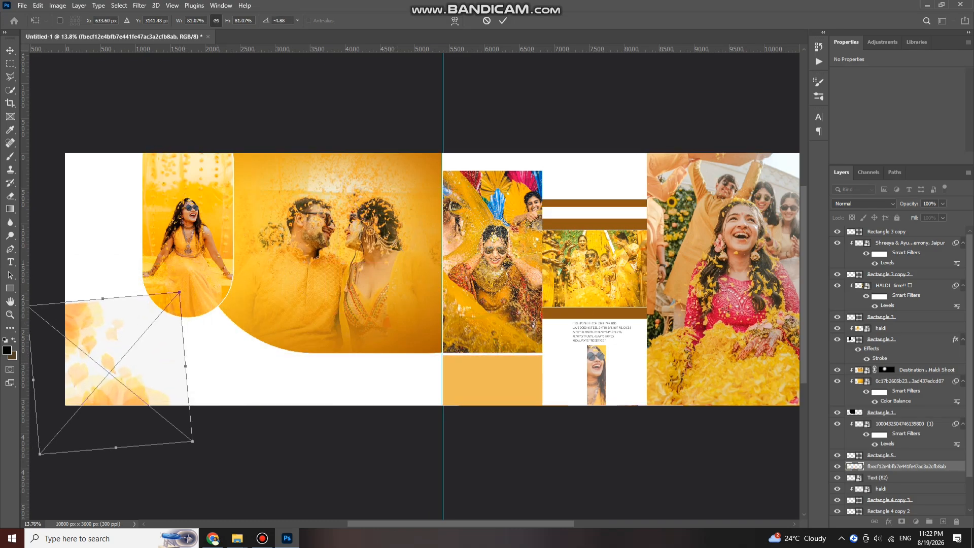
Set the orange flower image's blend mode to Multiply and move it up slightly to X -545, Y 1883 px
{"action": "left_click", "coordinate": [864, 203]}
{"action": "left_click", "coordinate": [857, 242]}
{"action": "key", "text": "Return"}
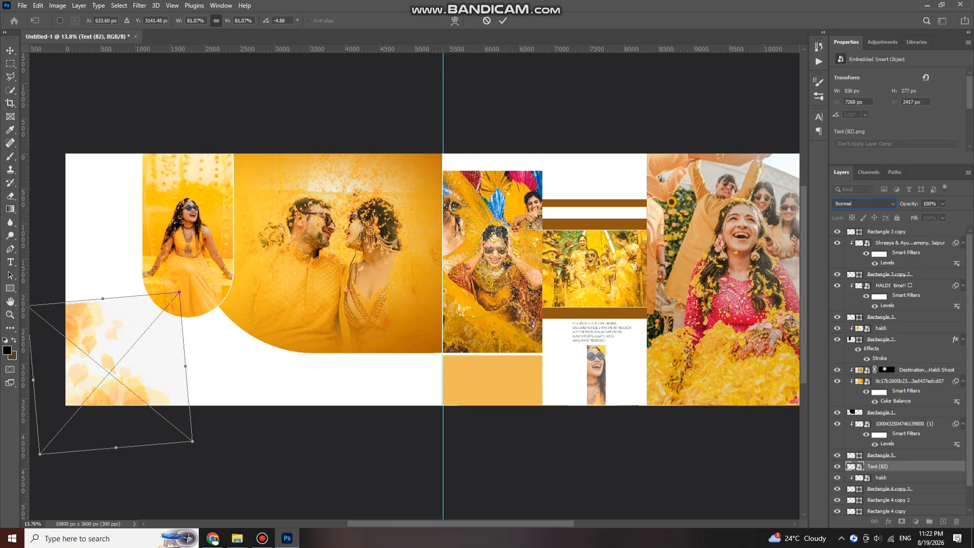
{"action": "left_click", "coordinate": [864, 203]}
{"action": "left_click", "coordinate": [857, 242]}
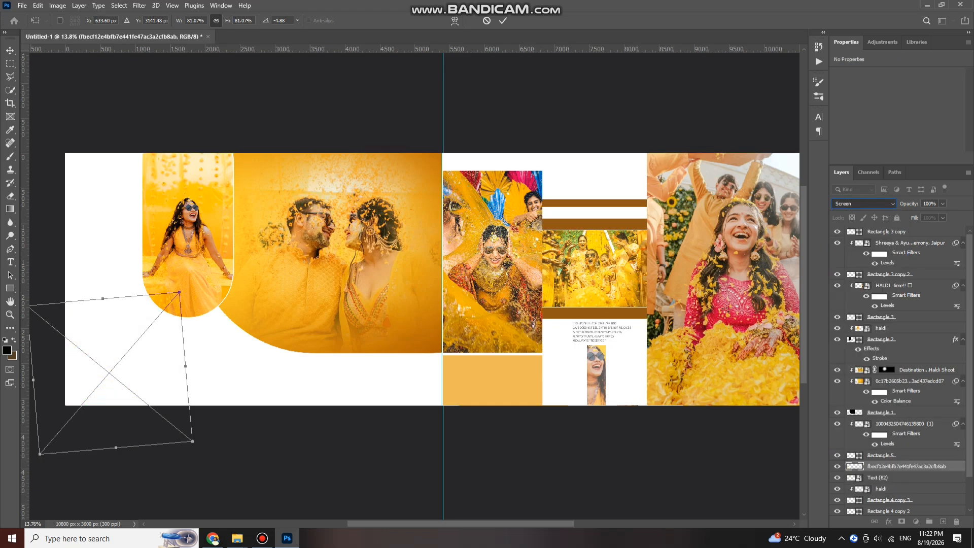
{"action": "left_click_drag", "start_coordinate": [141, 368], "coordinate": [141, 360]}
{"action": "key", "text": "Return"}
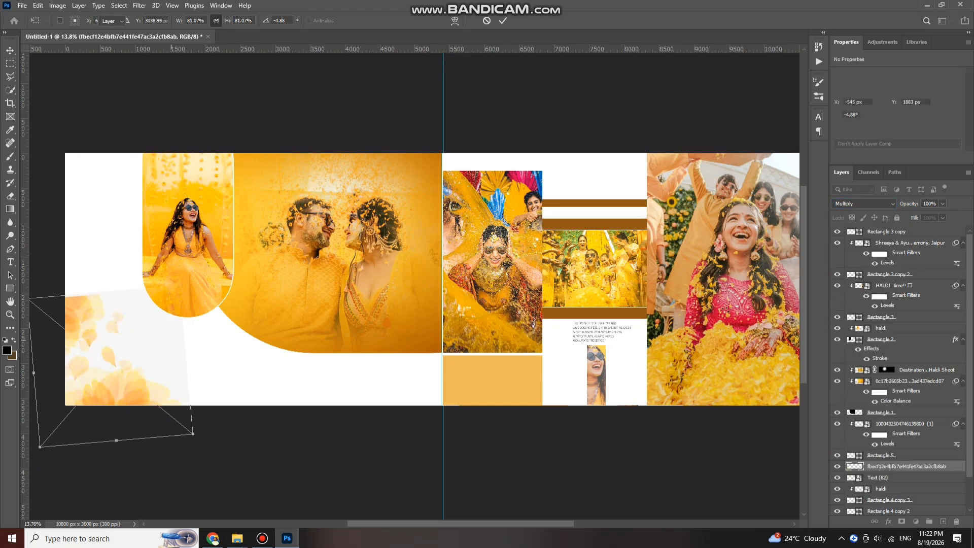
Rasterize the flower layer and erase its hard grey edges with a large soft Eraser so it fades into the white background
{"action": "scroll", "coordinate": [106, 374], "scroll_direction": "up", "scroll_amount": 3}
{"action": "key", "text": "alt+e"}
{"action": "key", "text": "Escape"}
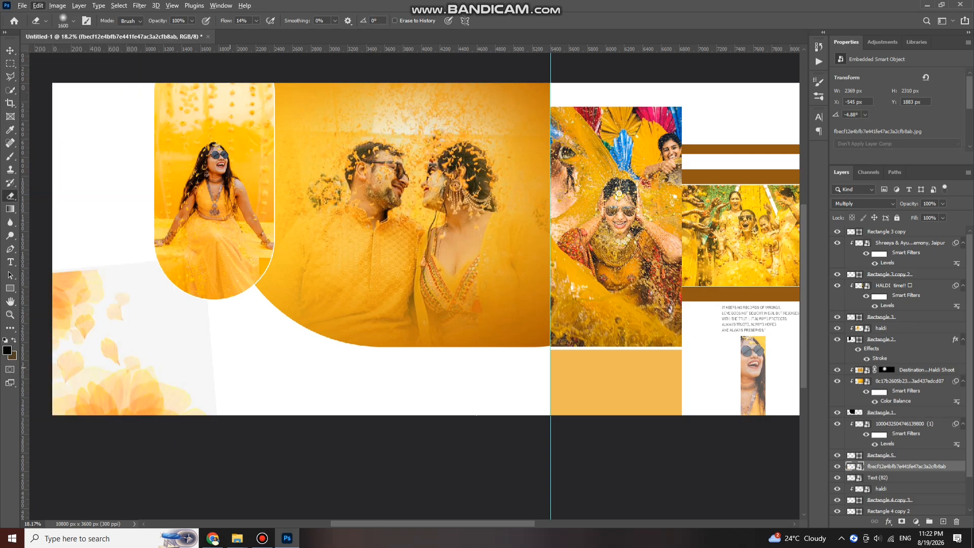
{"action": "left_click", "coordinate": [135, 367]}
{"action": "left_click", "coordinate": [516, 207]}
{"action": "scroll", "coordinate": [198, 327], "scroll_direction": "down", "scroll_amount": 1}
{"action": "key", "text": "v"}
{"action": "left_click_drag", "start_coordinate": [154, 345], "coordinate": [155, 346]}
{"action": "key", "text": "e"}
{"action": "left_click", "coordinate": [225, 286]}
{"action": "key", "text": "Return"}
{"action": "key", "text": "bracketright"}
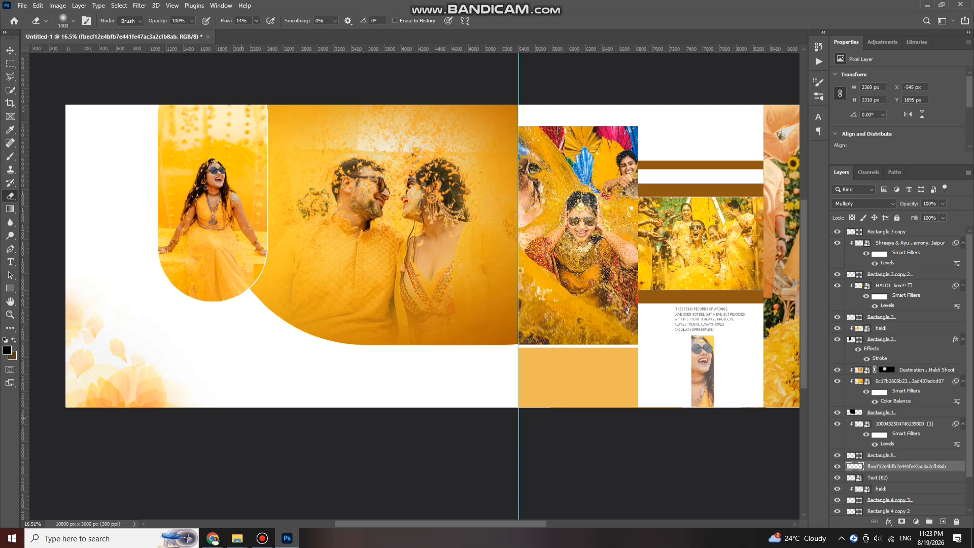
Move the faded flower artwork up to Y 1740 px in the spread's lower-left corner
{"action": "key", "text": "v"}
{"action": "left_click_drag", "start_coordinate": [140, 381], "coordinate": [140, 368]}
{"action": "scroll", "coordinate": [206, 340], "scroll_direction": "down", "scroll_amount": 2}
{"action": "scroll", "coordinate": [249, 358], "scroll_direction": "down", "scroll_amount": 2}
{"action": "scroll", "coordinate": [250, 358], "scroll_direction": "left", "scroll_amount": 2}
{"action": "scroll", "coordinate": [253, 350], "scroll_direction": "up", "scroll_amount": 3}
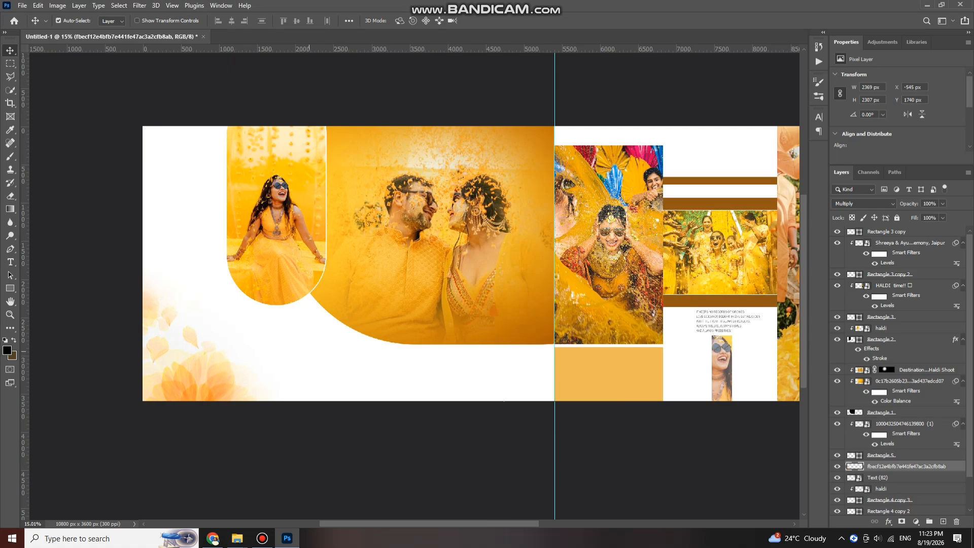
Draw a black circle of about 516 x 512 px below the arched photo, at about X 1674, Y 2686 px
{"action": "scroll", "coordinate": [314, 306], "scroll_direction": "down", "scroll_amount": 2}
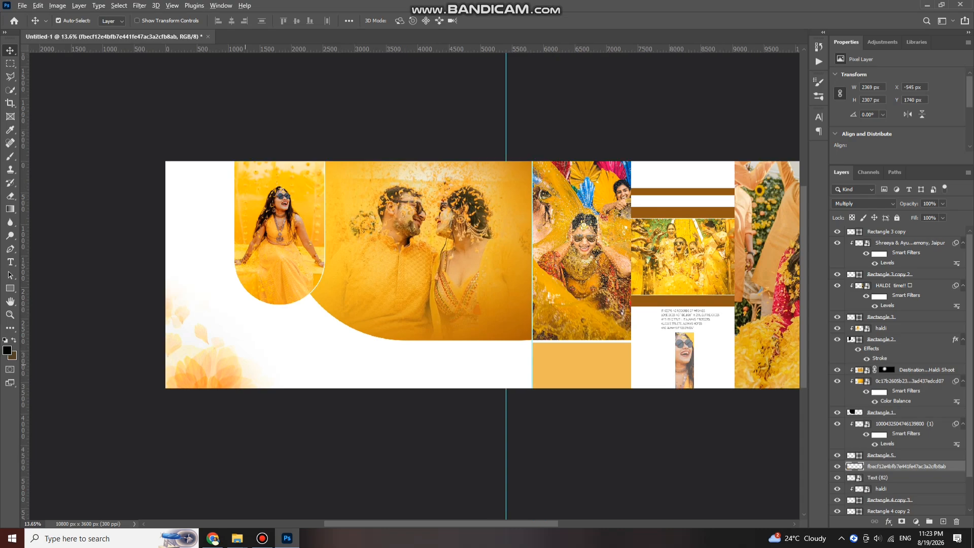
{"action": "scroll", "coordinate": [246, 348], "scroll_direction": "up", "scroll_amount": 2}
{"action": "left_click", "coordinate": [10, 288]}
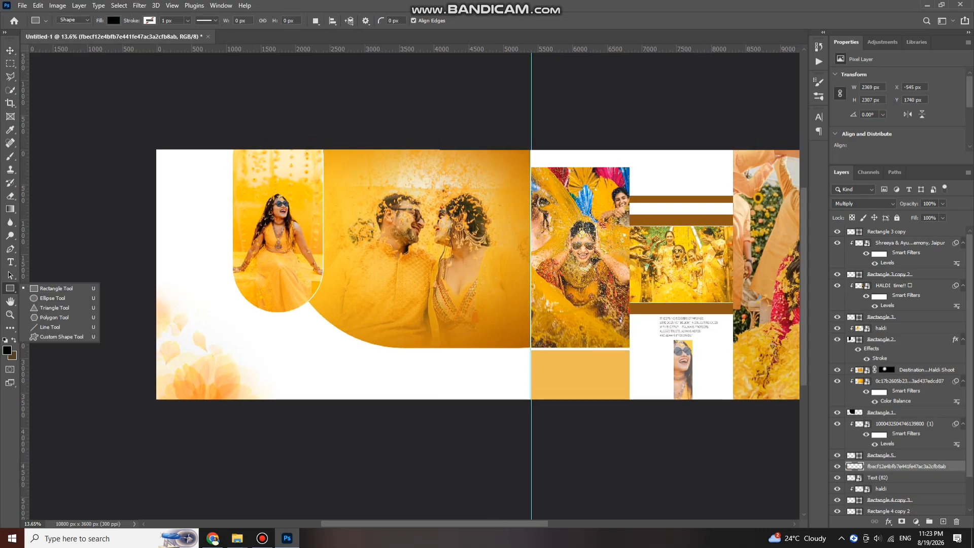
{"action": "left_click_drag", "start_coordinate": [273, 336], "coordinate": [308, 372]}
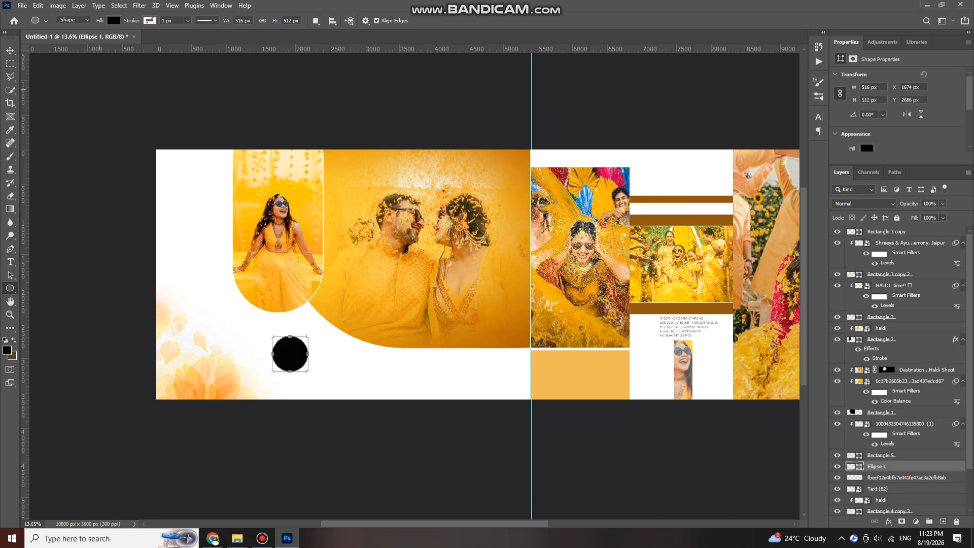
Add a 16 px inside Stroke in orange #d1860d to the black circle below the arched photo
{"action": "key", "text": "v"}
{"action": "left_click", "coordinate": [888, 522]}
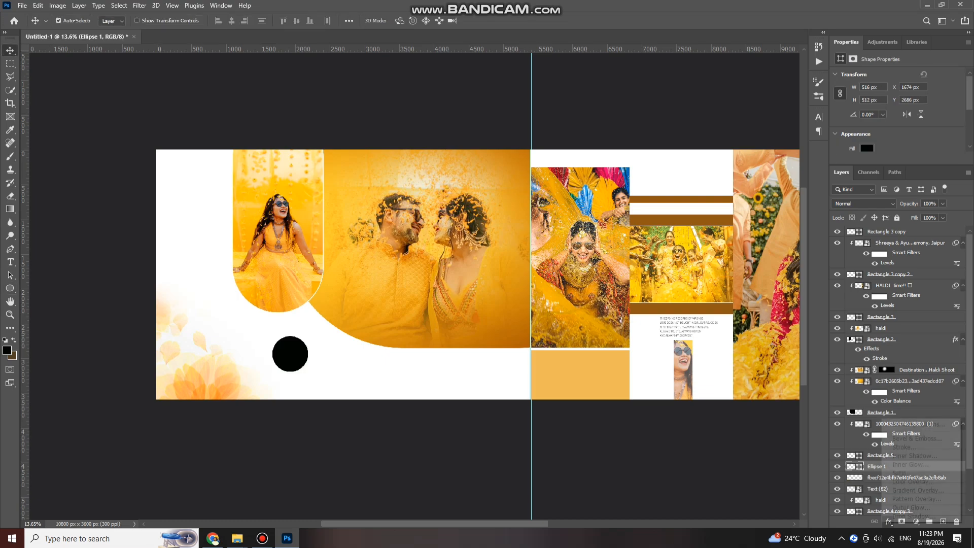
{"action": "left_click", "coordinate": [905, 447]}
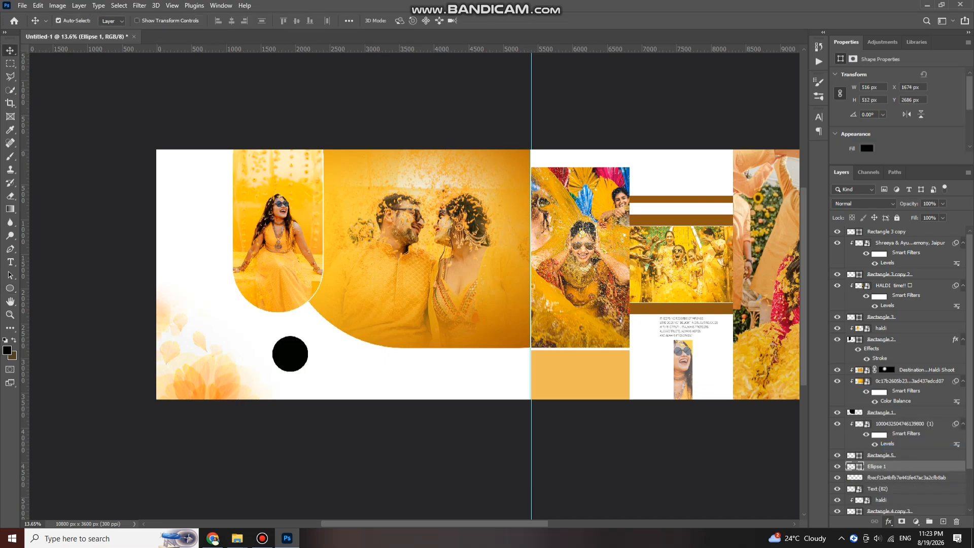
{"action": "left_click", "coordinate": [737, 392]}
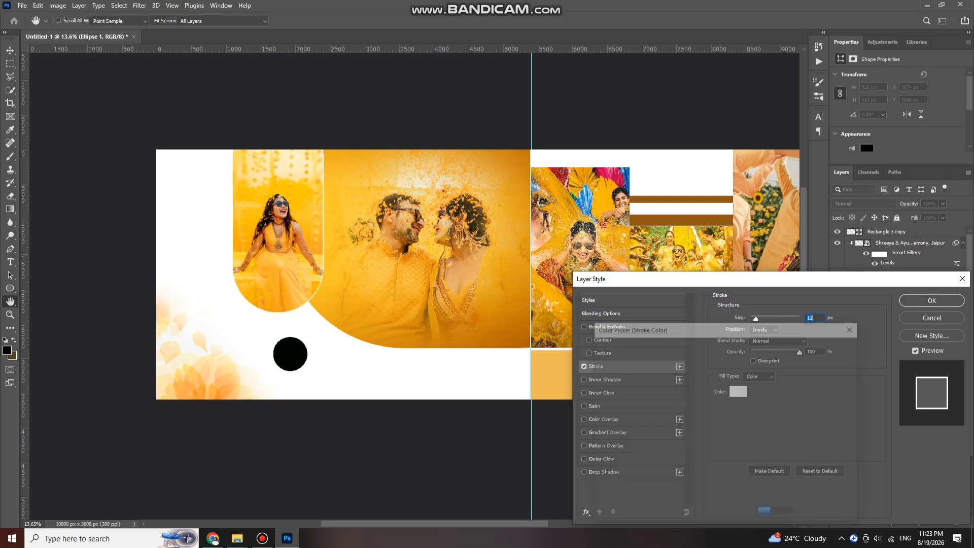
{"action": "type", "text": "d1860d"}
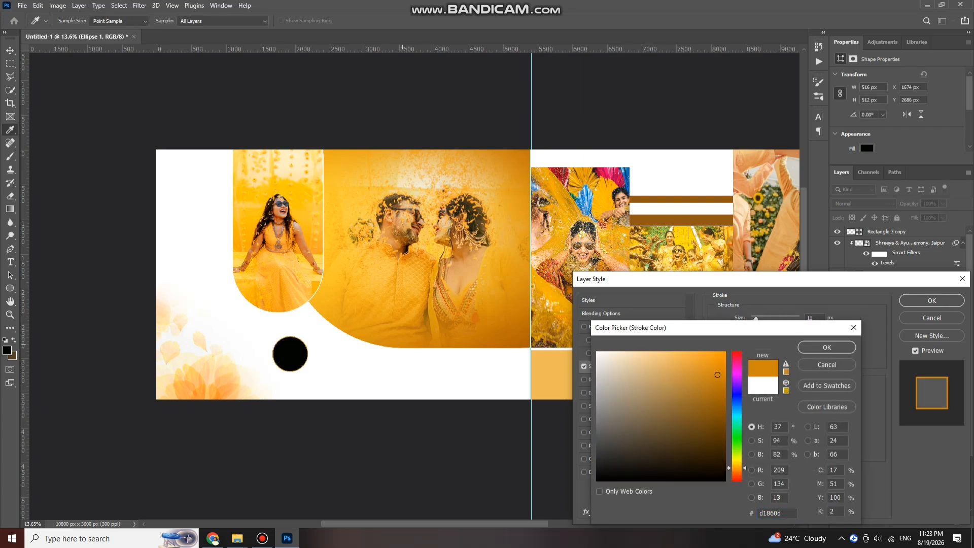
{"action": "left_click", "coordinate": [827, 347]}
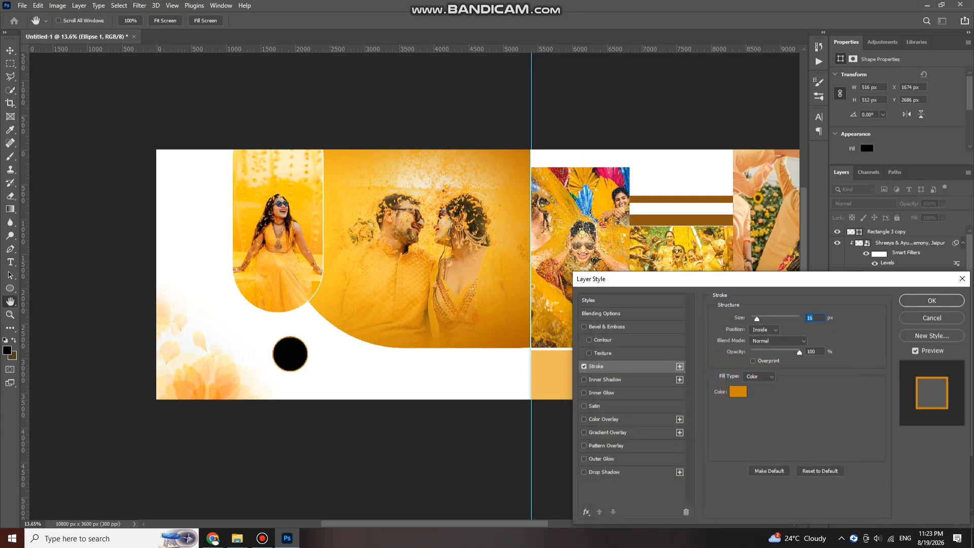
{"action": "left_click", "coordinate": [931, 301]}
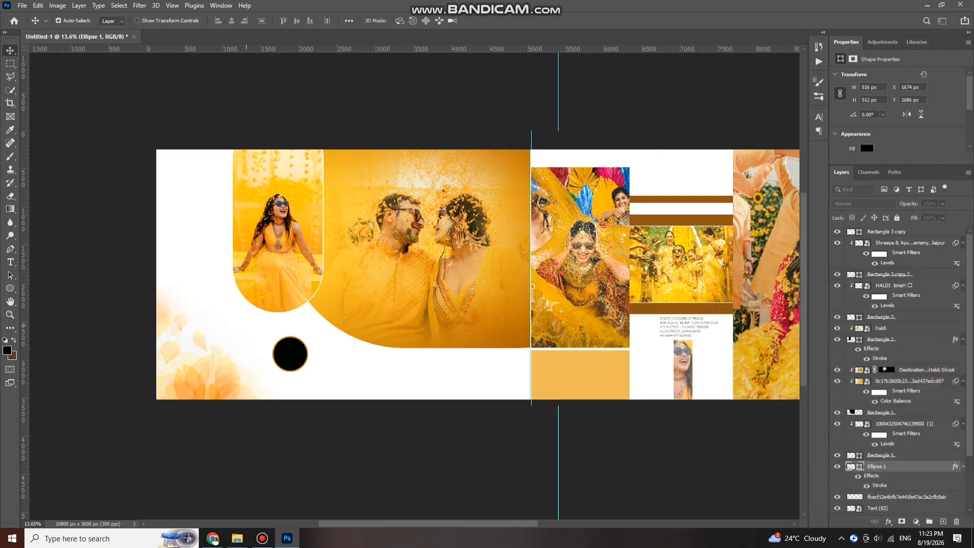
Set the circle's Fill to 0% and move it up so it is centred beneath the arched photo
{"action": "scroll", "coordinate": [251, 347], "scroll_direction": "up", "scroll_amount": 4}
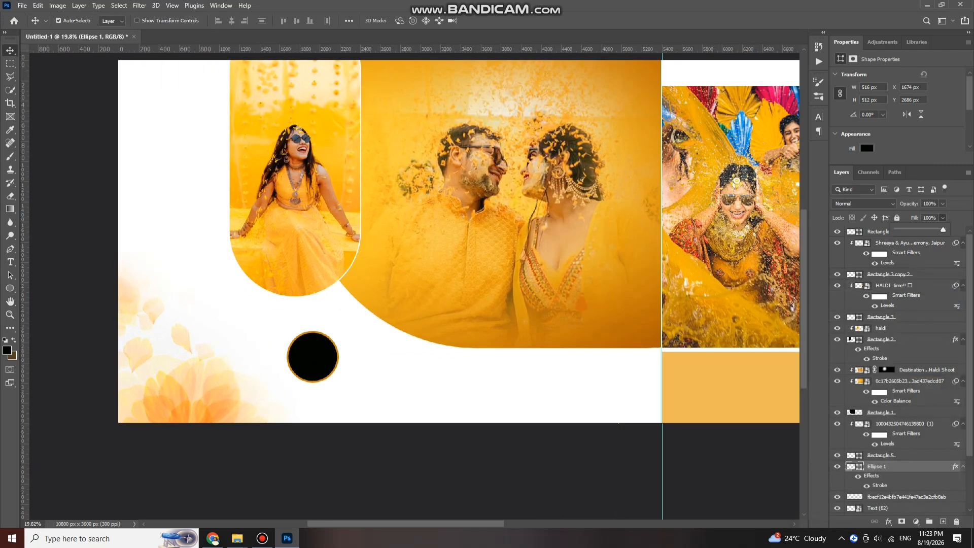
{"action": "left_click_drag", "start_coordinate": [896, 230], "coordinate": [892, 230]}
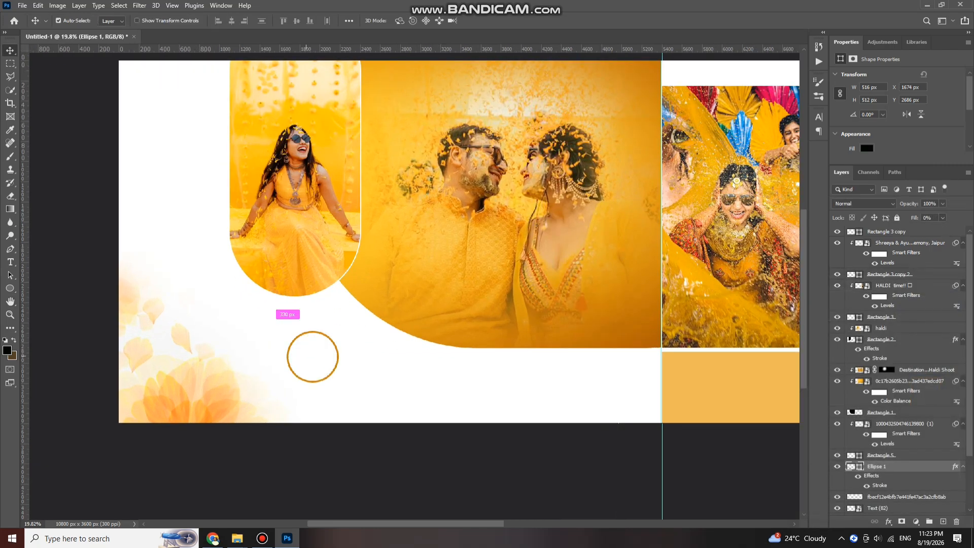
{"action": "left_click_drag", "start_coordinate": [311, 352], "coordinate": [294, 343]}
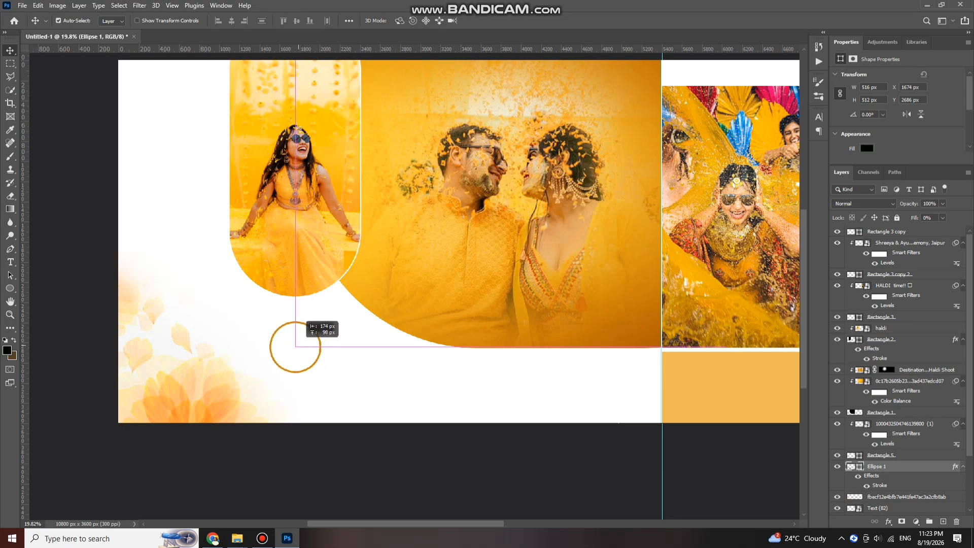
Add a text line with the groom's first name in orange #bb7a0c, Agency FB 36 pt, near the circle
{"action": "scroll", "coordinate": [305, 363], "scroll_direction": "up", "scroll_amount": 2}
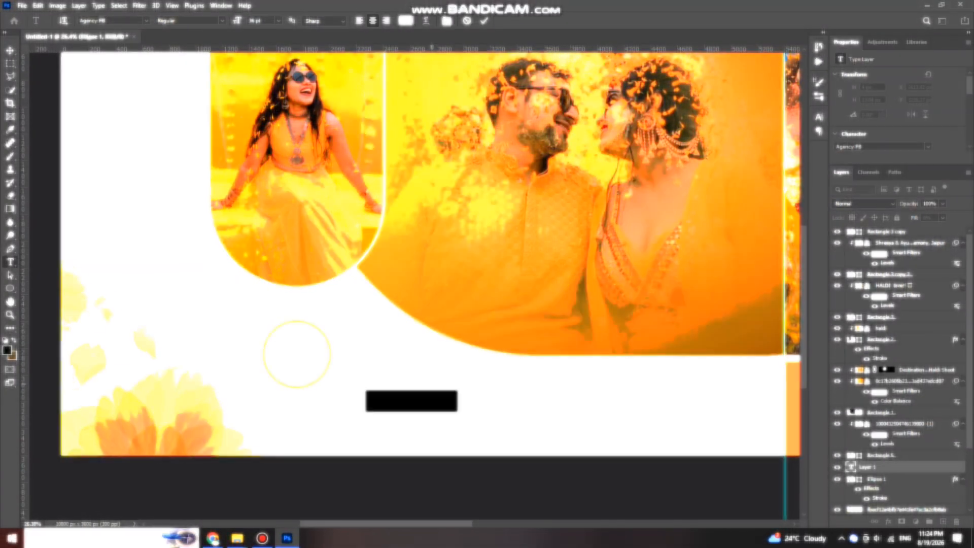
{"action": "left_click", "coordinate": [405, 21]}
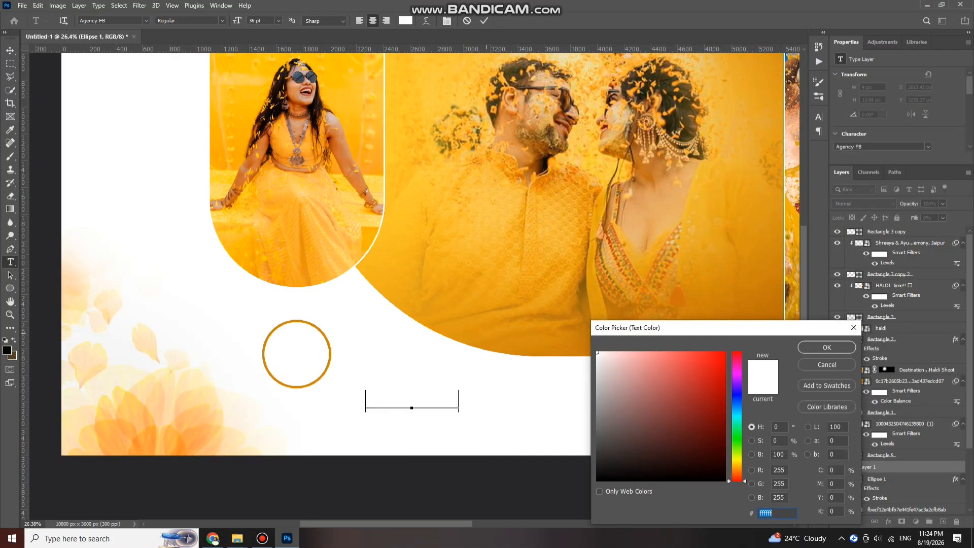
{"action": "left_click", "coordinate": [476, 343]}
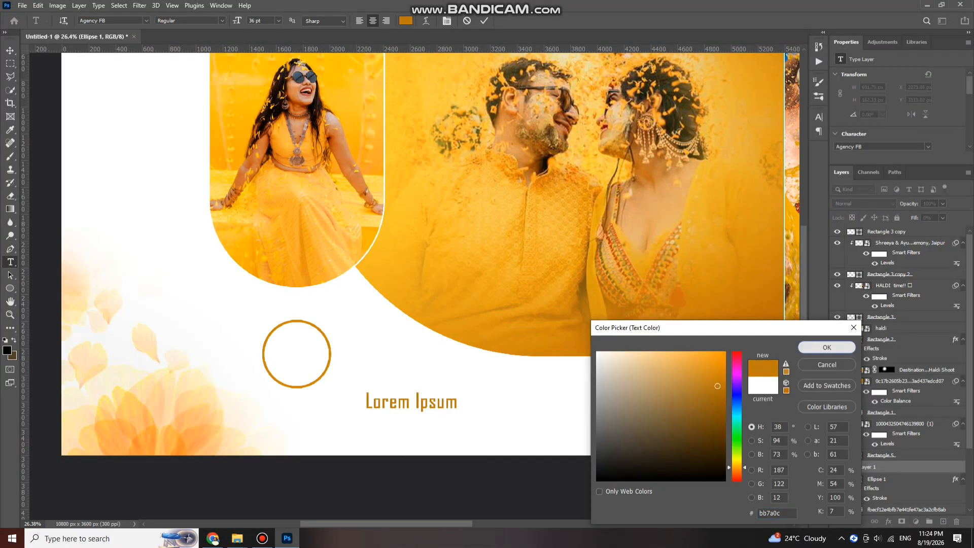
{"action": "left_click", "coordinate": [827, 347]}
{"action": "type", "text": "SAURABH"}
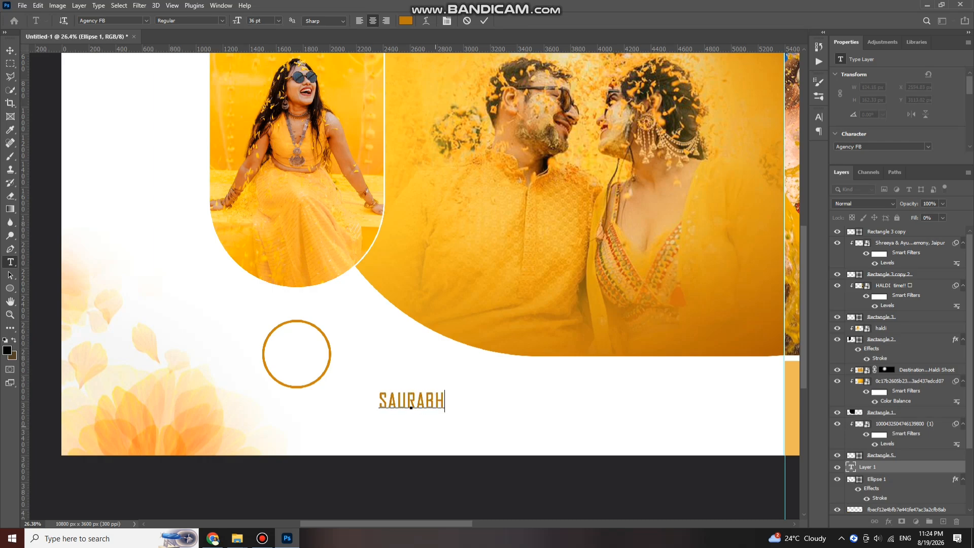
Move the groom's name into the upper half of the circle and set its font size to 24 pt
{"action": "left_click_drag", "start_coordinate": [436, 426], "coordinate": [326, 364]}
{"action": "left_click", "coordinate": [278, 20]}
{"action": "left_click", "coordinate": [268, 119]}
{"action": "left_click", "coordinate": [278, 20]}
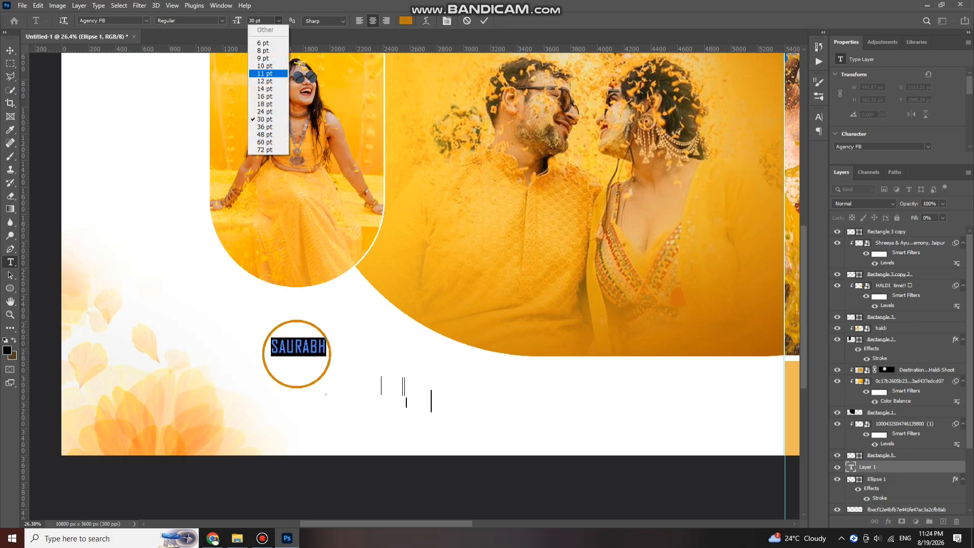
{"action": "left_click", "coordinate": [269, 111]}
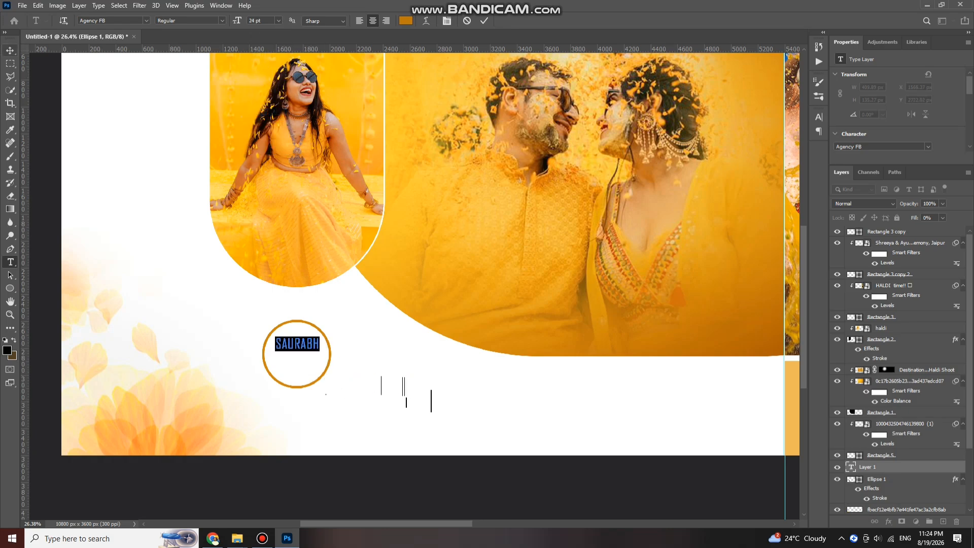
{"action": "left_click", "coordinate": [11, 50]}
Duplicate the name below itself, change the copy to the bride's first name, and shift both lines down slightly within the circle
{"action": "key", "text": "ctrl+j"}
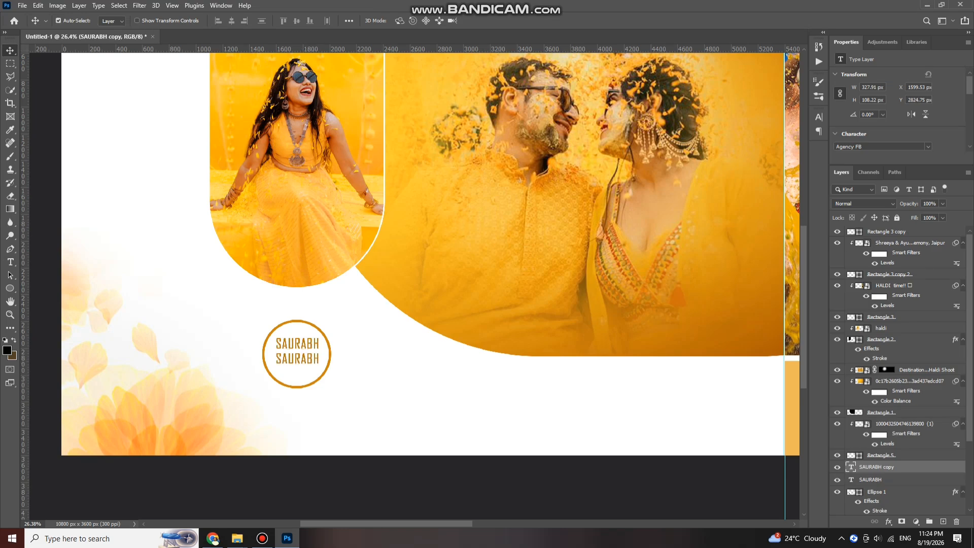
{"action": "double_click", "coordinate": [297, 360]}
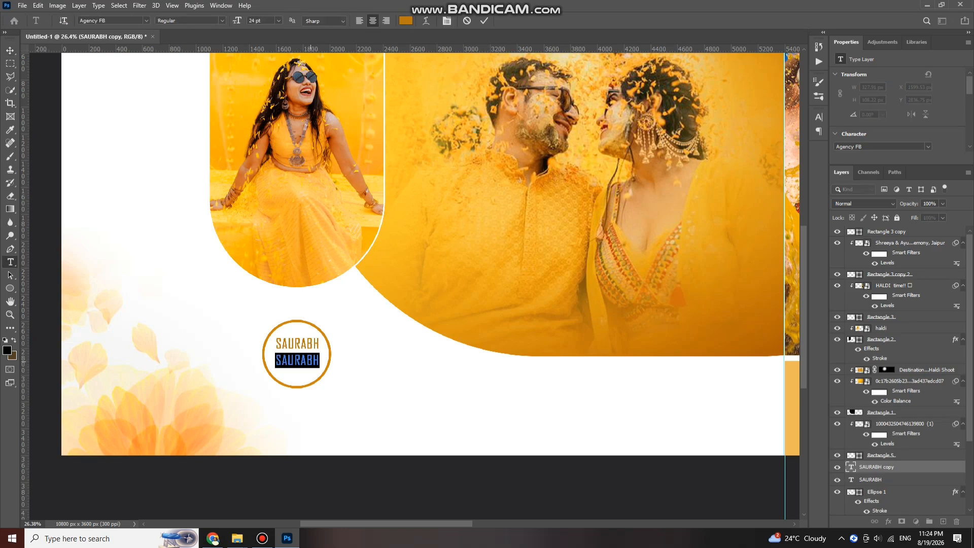
{"action": "key", "text": "ctrl+Return"}
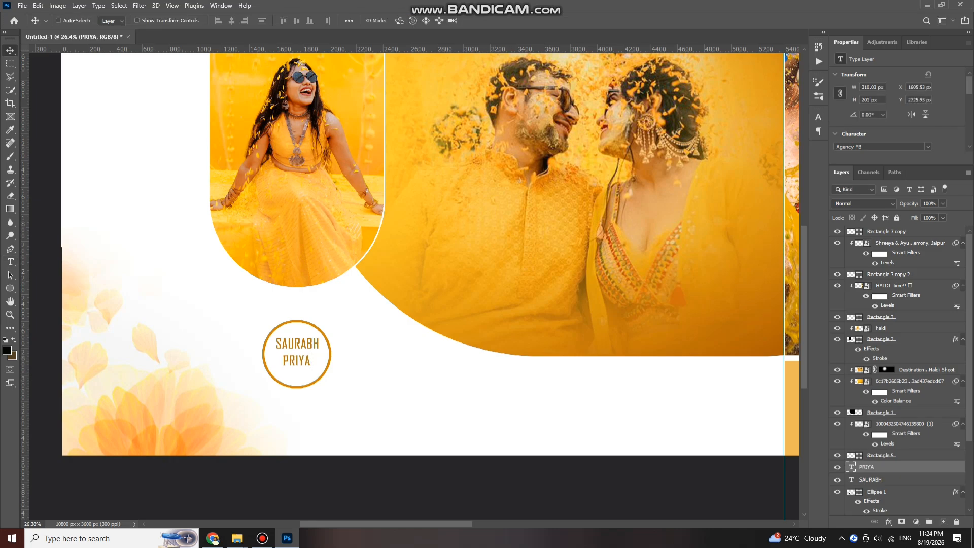
{"action": "left_click", "coordinate": [871, 480], "text": "shift"}
{"action": "scroll", "coordinate": [302, 389], "scroll_direction": "up", "scroll_amount": 2}
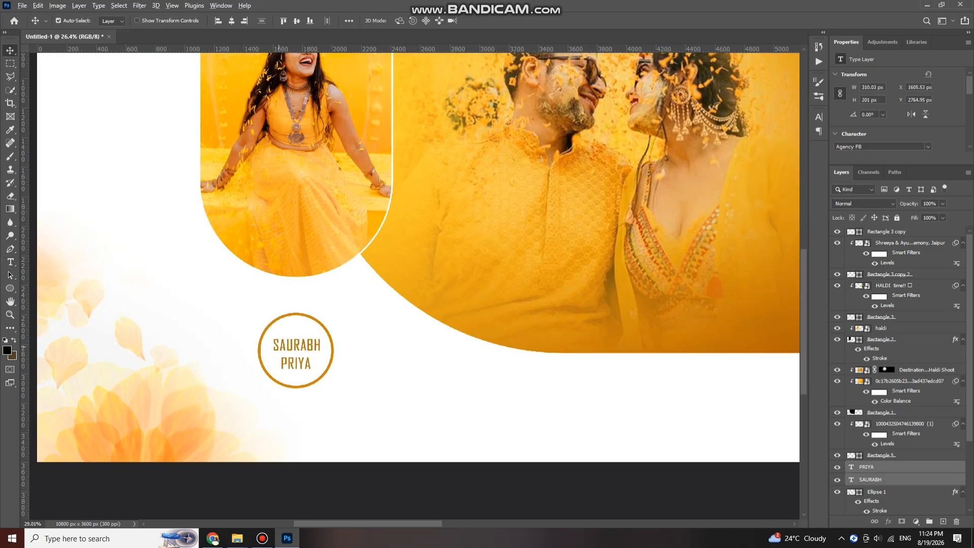
Draw a thin vertical bar of about 17 x 738 px beside the circle and fill it with orange
{"action": "right_click", "coordinate": [10, 288]}
{"action": "left_click", "coordinate": [35, 289]}
{"action": "left_click_drag", "start_coordinate": [470, 339], "coordinate": [471, 469]}
{"action": "left_click", "coordinate": [113, 21]}
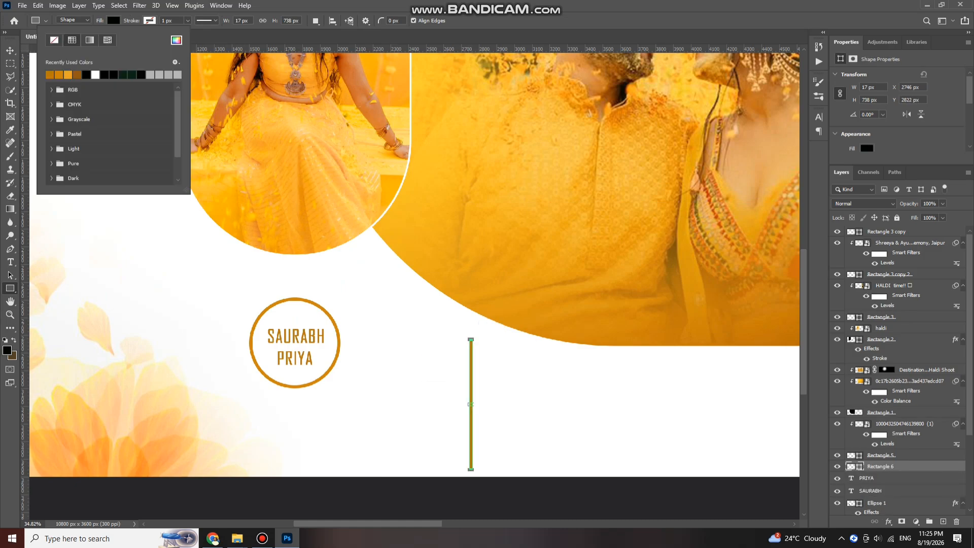
Rotate the thin bar 38.16°, scale it to 120.95%, and position it diagonally through the centre of the circle
{"action": "key", "text": "ctrl+t"}
{"action": "left_click_drag", "start_coordinate": [483, 361], "coordinate": [322, 305]}
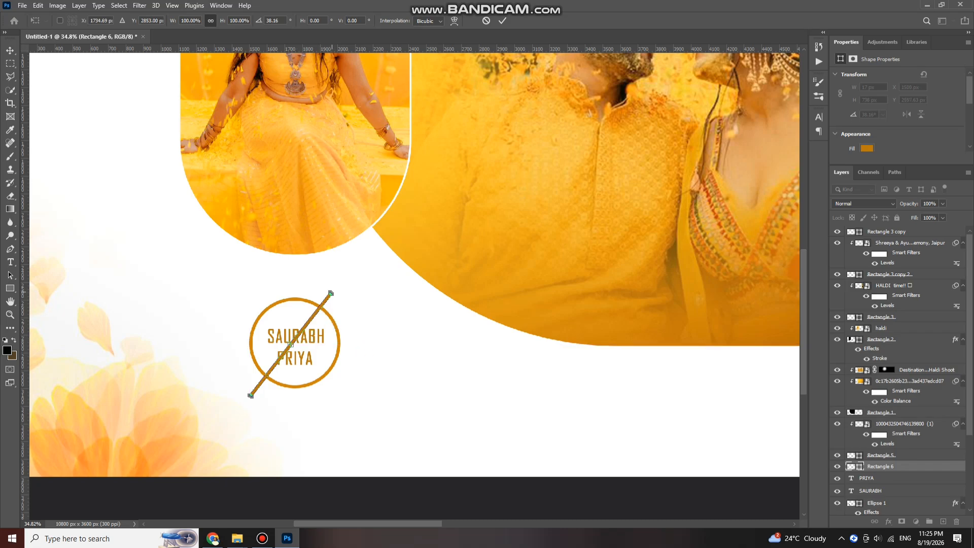
{"action": "left_click_drag", "start_coordinate": [331, 293], "coordinate": [347, 272]}
{"action": "left_click_drag", "start_coordinate": [319, 310], "coordinate": [314, 324]}
{"action": "key", "text": "Return"}
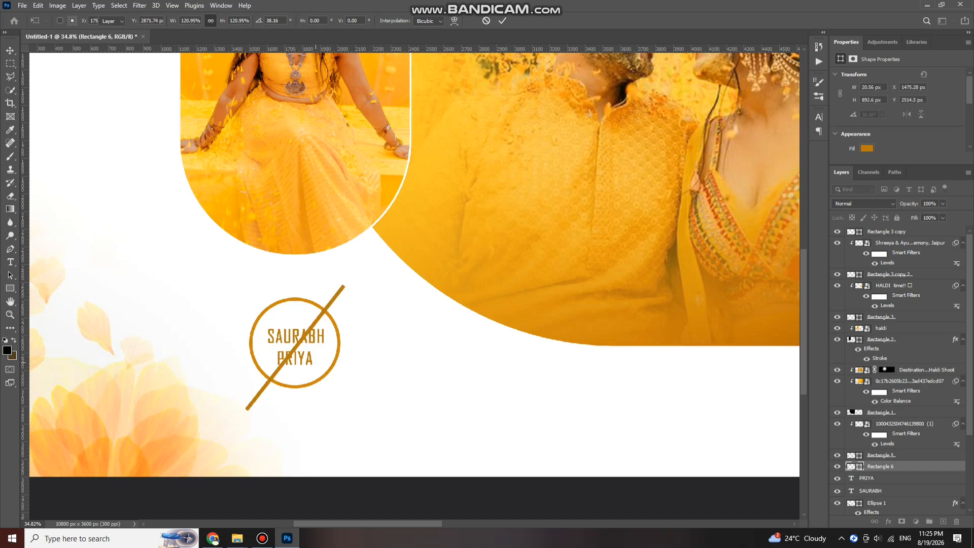
Rasterize the diagonal bar and erase its part inside the circle with a small Eraser, leaving only the outer ends
{"action": "scroll", "coordinate": [305, 286], "scroll_direction": "up", "scroll_amount": 1}
{"action": "key", "text": "e"}
{"action": "left_click", "coordinate": [272, 355]}
{"action": "key", "text": "Return"}
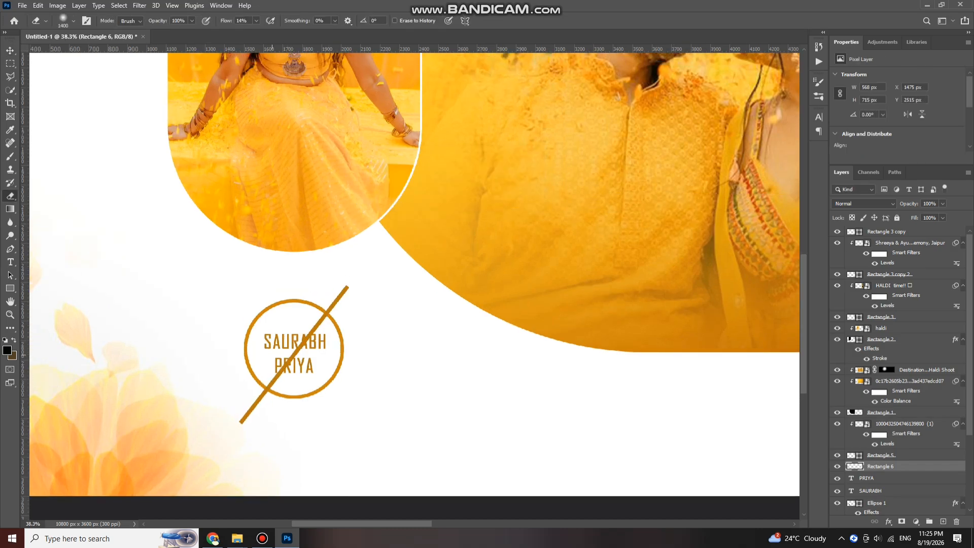
{"action": "key", "text": "bracketleft"}
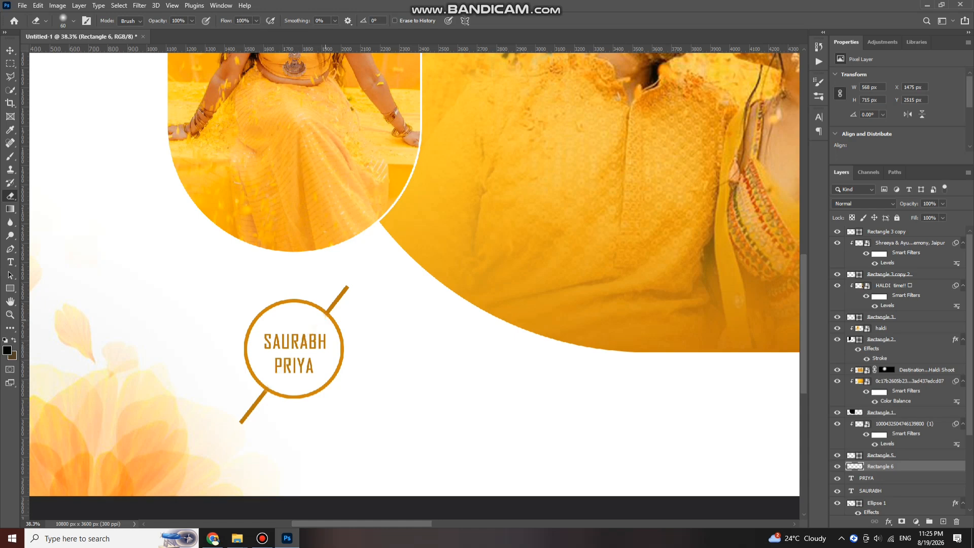
Place Text (10).png from the wedding text png 2023 folder below the couple photo, about 2546 px wide at X 2718, Y 3060 px
{"action": "scroll", "coordinate": [282, 357], "scroll_direction": "down", "scroll_amount": 12}
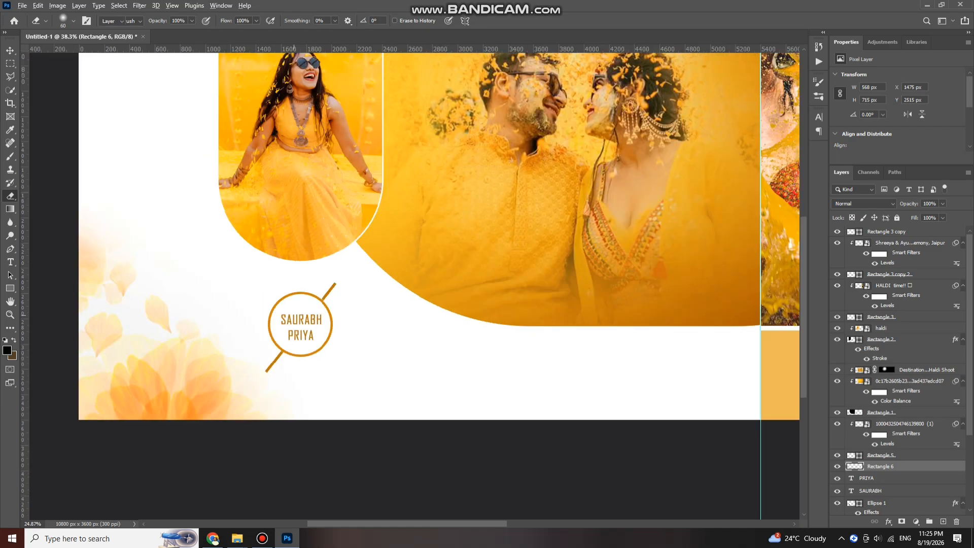
{"action": "key", "text": "v"}
{"action": "scroll", "coordinate": [267, 307], "scroll_direction": "down", "scroll_amount": 3}
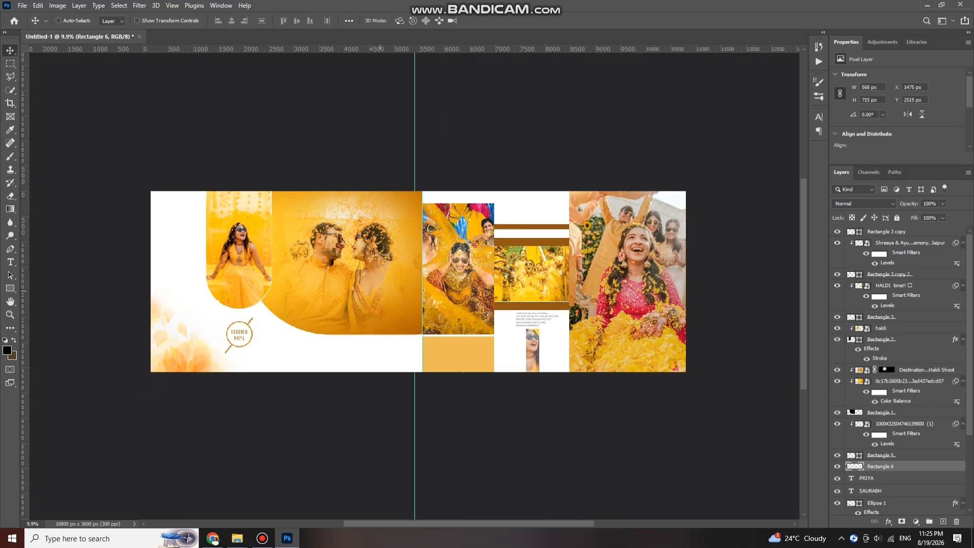
{"action": "scroll", "coordinate": [214, 285], "scroll_direction": "up", "scroll_amount": 5}
{"action": "left_click", "coordinate": [237, 538]}
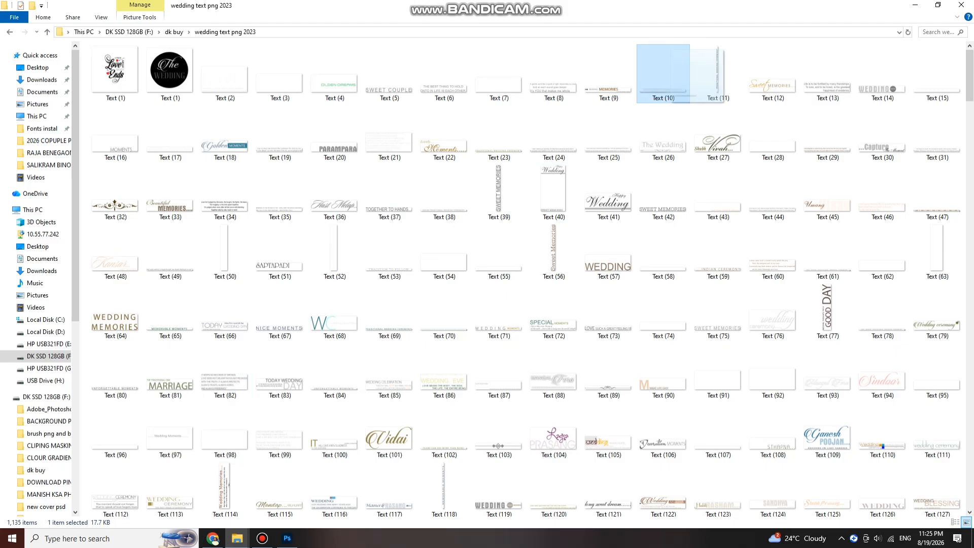
{"action": "left_click", "coordinate": [287, 537]}
{"action": "left_click_drag", "start_coordinate": [642, 228], "coordinate": [387, 328]}
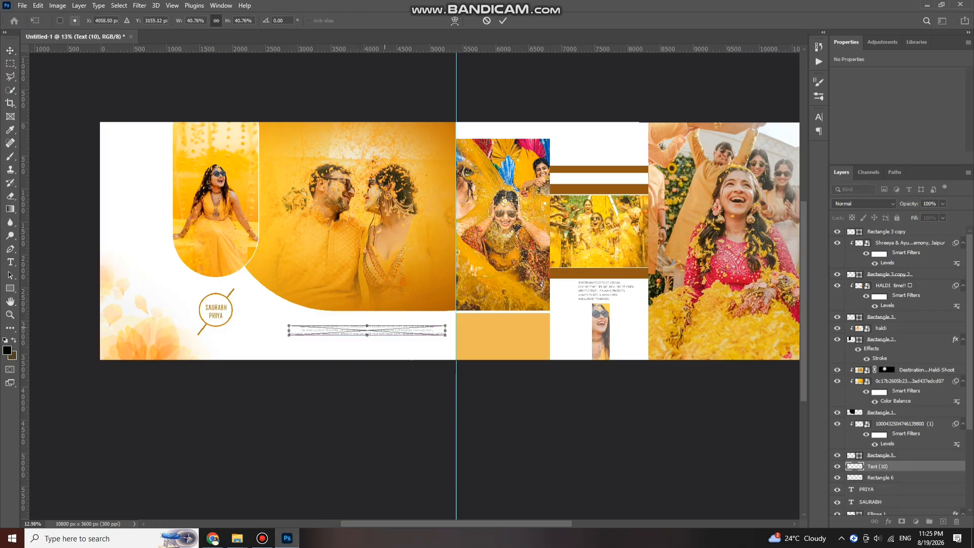
{"action": "left_click_drag", "start_coordinate": [289, 336], "coordinate": [278, 335]}
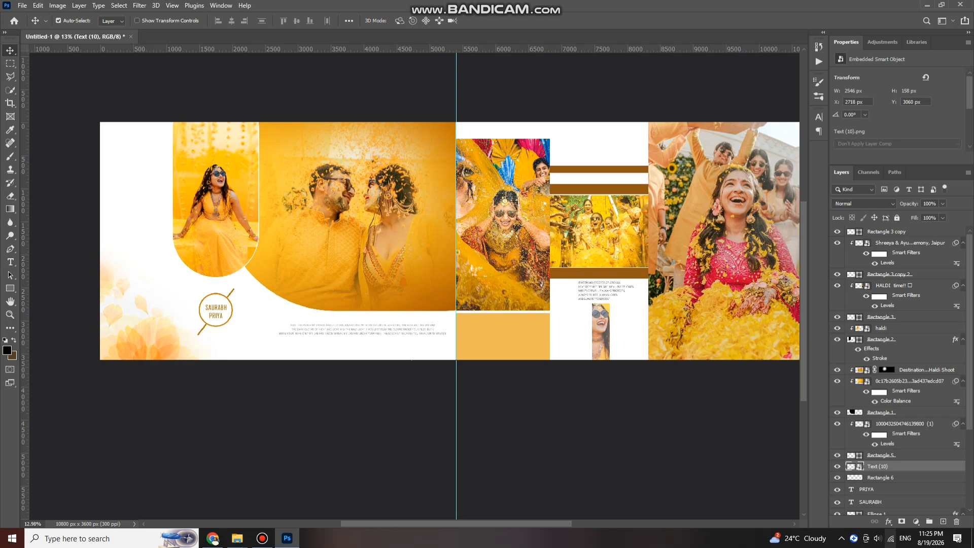
Apply a black Color Overlay to the placed quote text and move it down slightly to Y 3067 px
{"action": "left_click", "coordinate": [888, 521]}
{"action": "left_click", "coordinate": [913, 483]}
{"action": "left_click", "coordinate": [817, 320]}
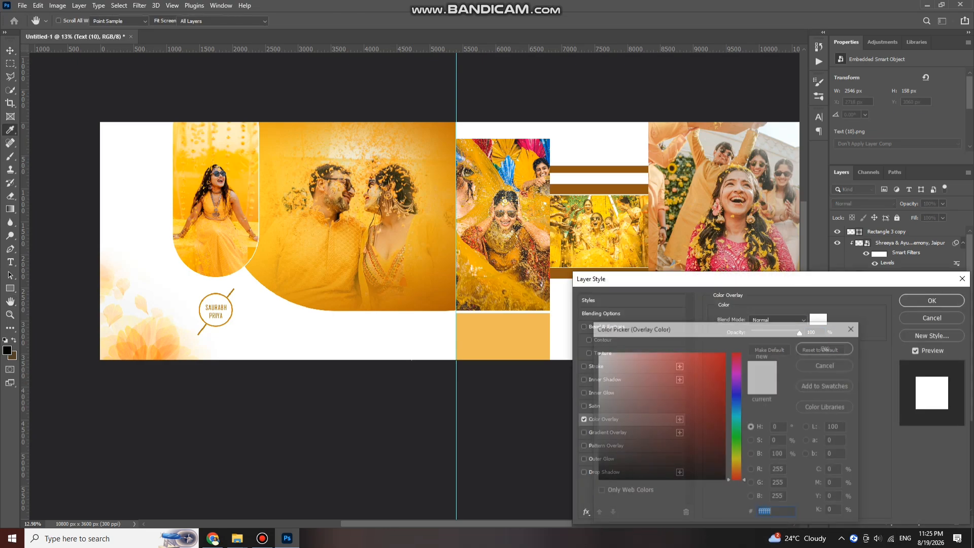
{"action": "left_click_drag", "start_coordinate": [634, 431], "coordinate": [390, 500]}
{"action": "key", "text": "Return"}
{"action": "key", "text": "Return"}
{"action": "scroll", "coordinate": [390, 243], "scroll_direction": "up", "scroll_amount": 1}
{"action": "left_click_drag", "start_coordinate": [351, 337], "coordinate": [351, 338]}
{"action": "scroll", "coordinate": [351, 338], "scroll_direction": "down", "scroll_amount": 1}
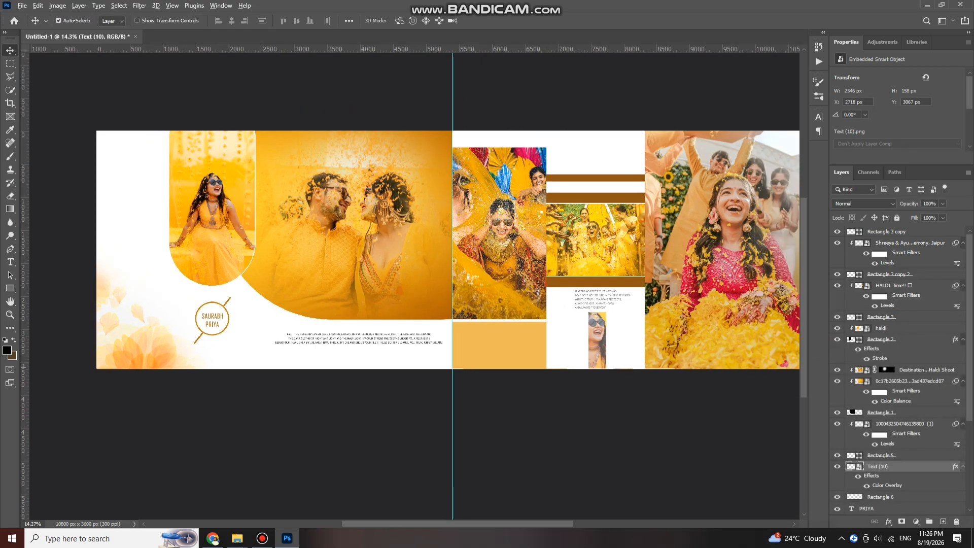
Duplicate the flower artwork, rotate the copy 127.12°, and place it over the top edge above the brown bars at X 5426, Y -1533 px
{"action": "left_click_drag", "start_coordinate": [691, 214], "coordinate": [627, 231]}
{"action": "scroll", "coordinate": [609, 203], "scroll_direction": "right", "scroll_amount": 3}
{"action": "scroll", "coordinate": [583, 162], "scroll_direction": "up", "scroll_amount": 1}
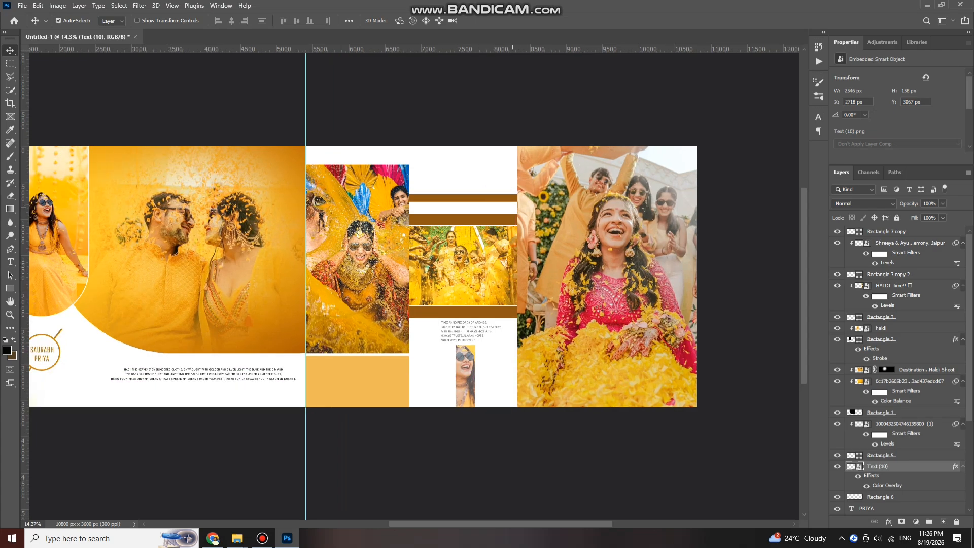
{"action": "scroll", "coordinate": [581, 163], "scroll_direction": "up", "scroll_amount": 2}
{"action": "scroll", "coordinate": [474, 190], "scroll_direction": "down", "scroll_amount": 2}
{"action": "left_click_drag", "start_coordinate": [76, 366], "coordinate": [482, 153]}
{"action": "key", "text": "ctrl+t"}
{"action": "left_click_drag", "start_coordinate": [584, 173], "coordinate": [406, 244]}
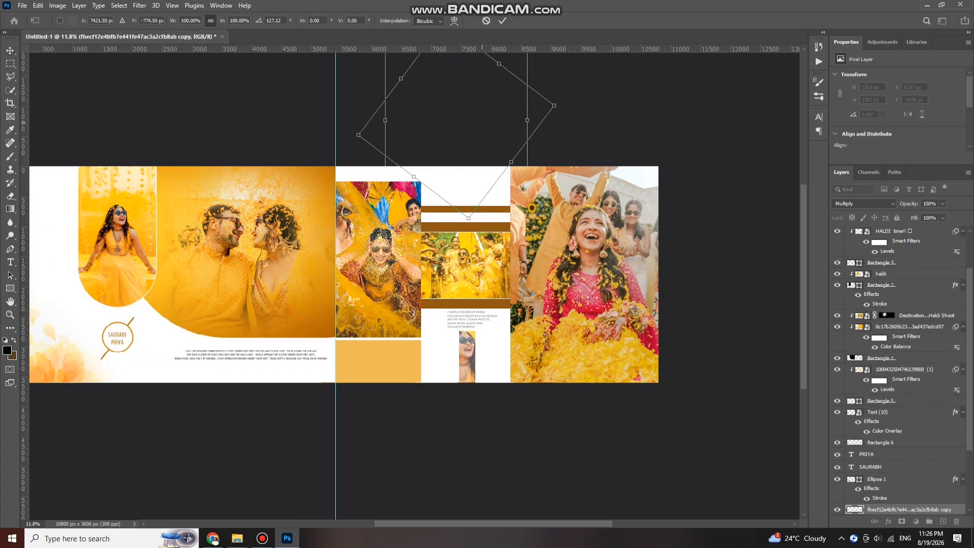
{"action": "left_click_drag", "start_coordinate": [490, 117], "coordinate": [462, 146]}
{"action": "key", "text": "Return"}
{"action": "scroll", "coordinate": [548, 231], "scroll_direction": "up", "scroll_amount": 1}
{"action": "scroll", "coordinate": [547, 231], "scroll_direction": "up", "scroll_amount": 1}
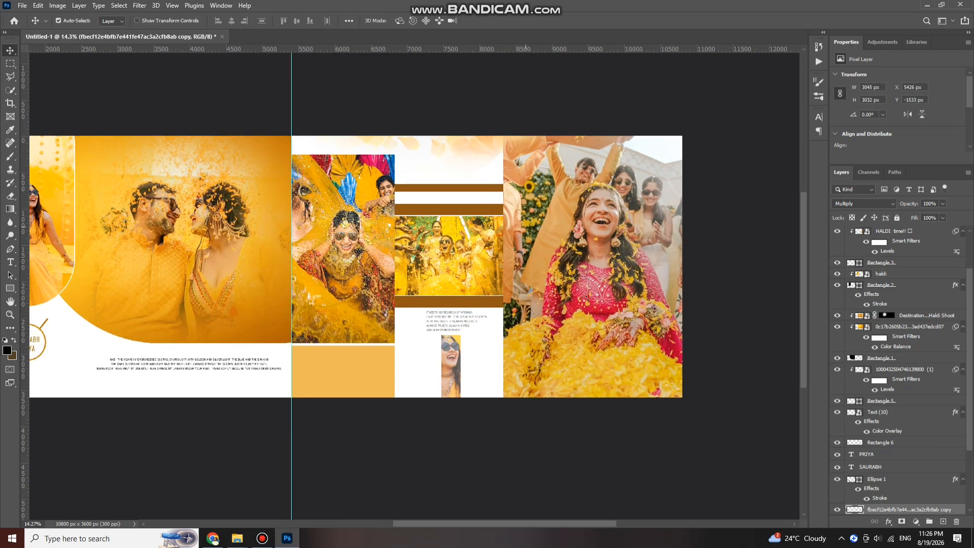
{"action": "scroll", "coordinate": [538, 235], "scroll_direction": "down", "scroll_amount": 3}
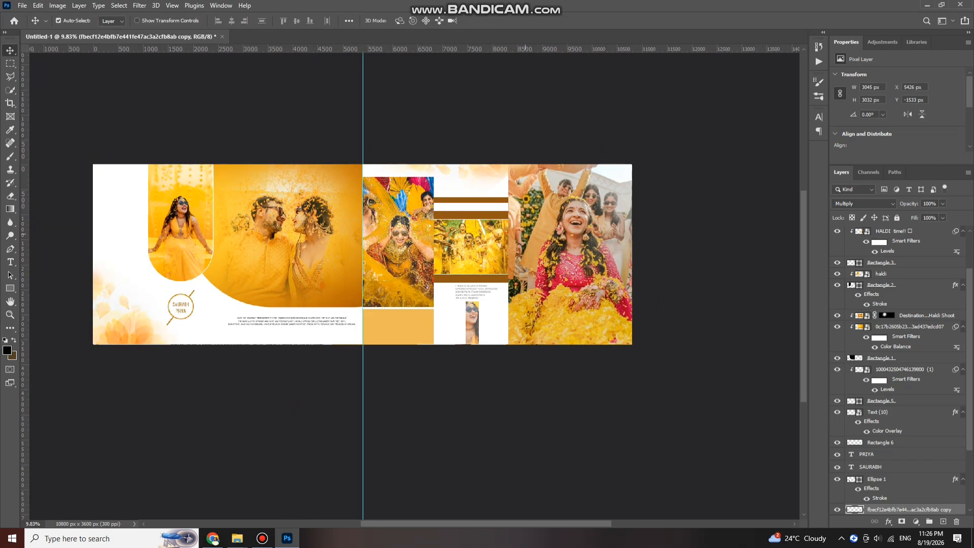
Duplicate the flower artwork, rotate the copy 70.93°, and place it over the spread's upper-left corner at X -1241, Y -774 px
{"action": "scroll", "coordinate": [509, 253], "scroll_direction": "down", "scroll_amount": 1}
{"action": "scroll", "coordinate": [506, 239], "scroll_direction": "down", "scroll_amount": 3}
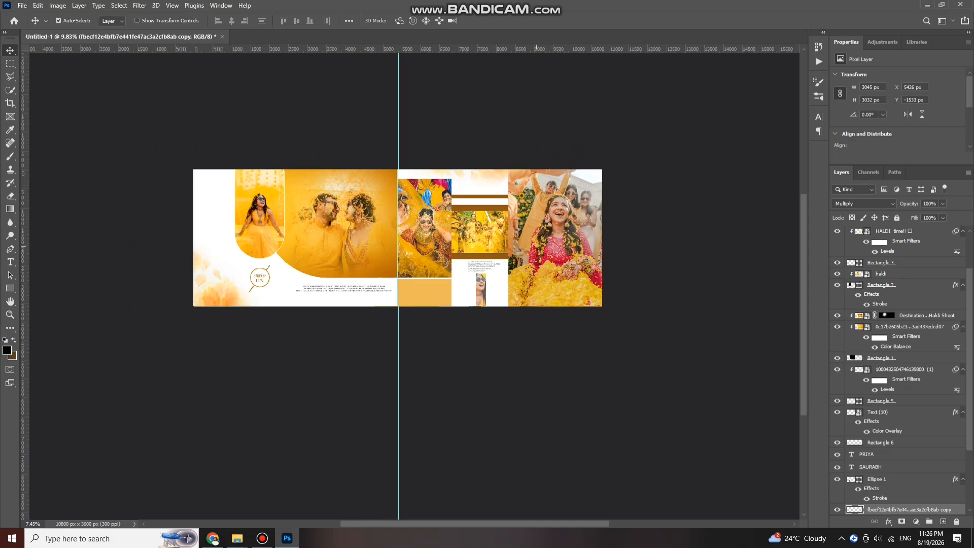
{"action": "scroll", "coordinate": [457, 221], "scroll_direction": "up", "scroll_amount": 4}
{"action": "scroll", "coordinate": [449, 223], "scroll_direction": "right", "scroll_amount": 1}
{"action": "scroll", "coordinate": [436, 231], "scroll_direction": "down", "scroll_amount": 2}
{"action": "left_click_drag", "start_coordinate": [122, 310], "coordinate": [93, 188], "text": "alt"}
{"action": "left_click_drag", "start_coordinate": [228, 203], "coordinate": [179, 332]}
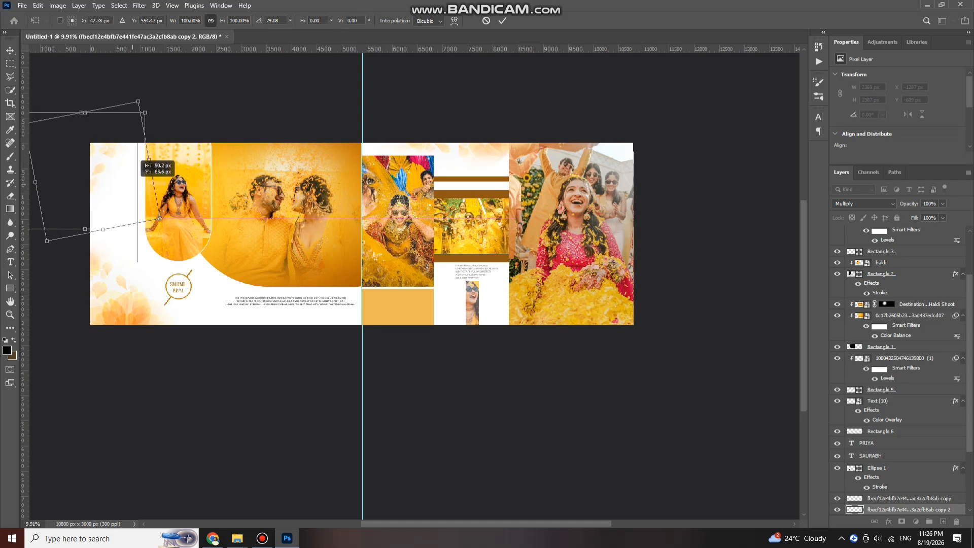
{"action": "key", "text": "Return"}
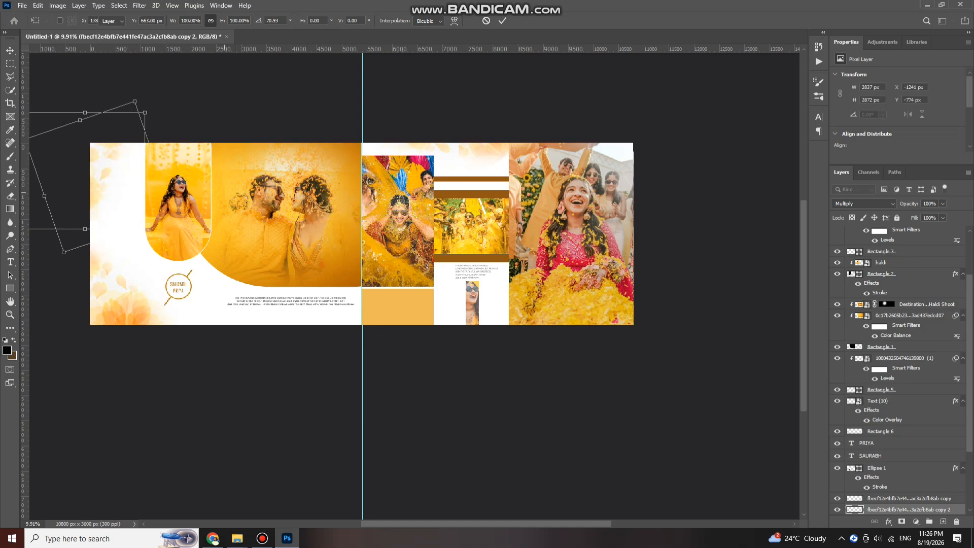
Brighten the arched solo haldi photo with Levels, setting the midtone input to 1.11 and the white input to 235
{"action": "scroll", "coordinate": [237, 167], "scroll_direction": "down", "scroll_amount": 5}
{"action": "scroll", "coordinate": [237, 166], "scroll_direction": "up", "scroll_amount": 6}
{"action": "scroll", "coordinate": [237, 166], "scroll_direction": "left", "scroll_amount": 2}
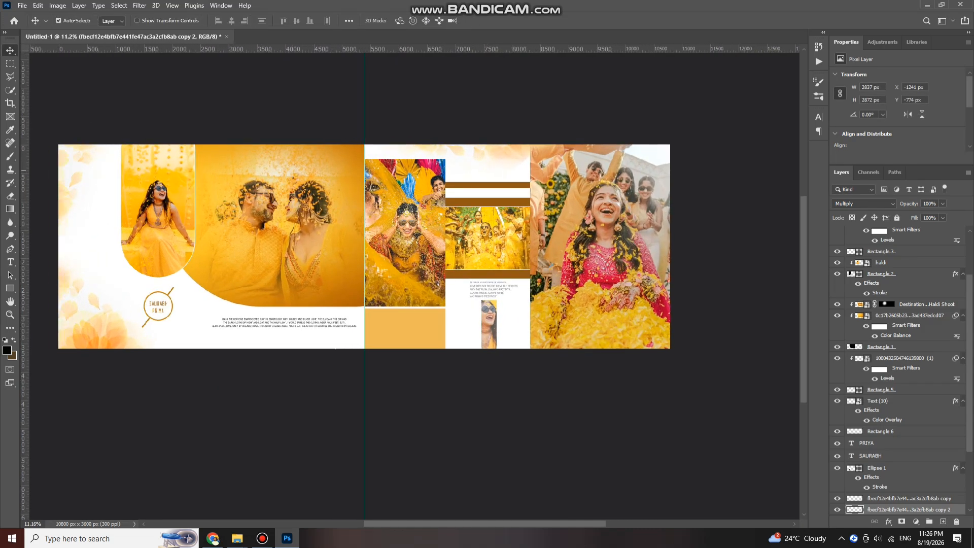
{"action": "scroll", "coordinate": [281, 168], "scroll_direction": "up", "scroll_amount": 3}
{"action": "scroll", "coordinate": [281, 167], "scroll_direction": "left", "scroll_amount": 3}
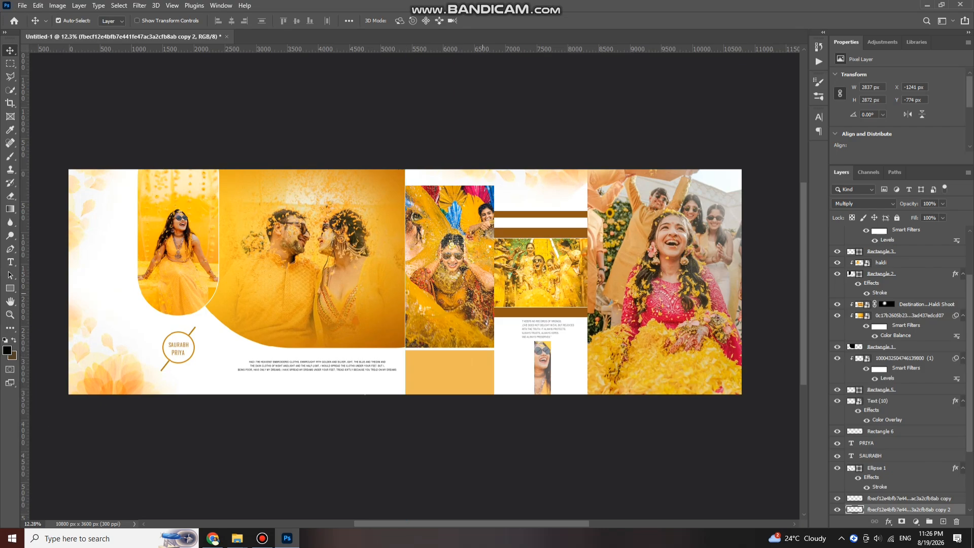
{"action": "scroll", "coordinate": [472, 293], "scroll_direction": "up", "scroll_amount": 1}
{"action": "scroll", "coordinate": [451, 293], "scroll_direction": "down", "scroll_amount": 1}
{"action": "key", "text": "ctrl+l"}
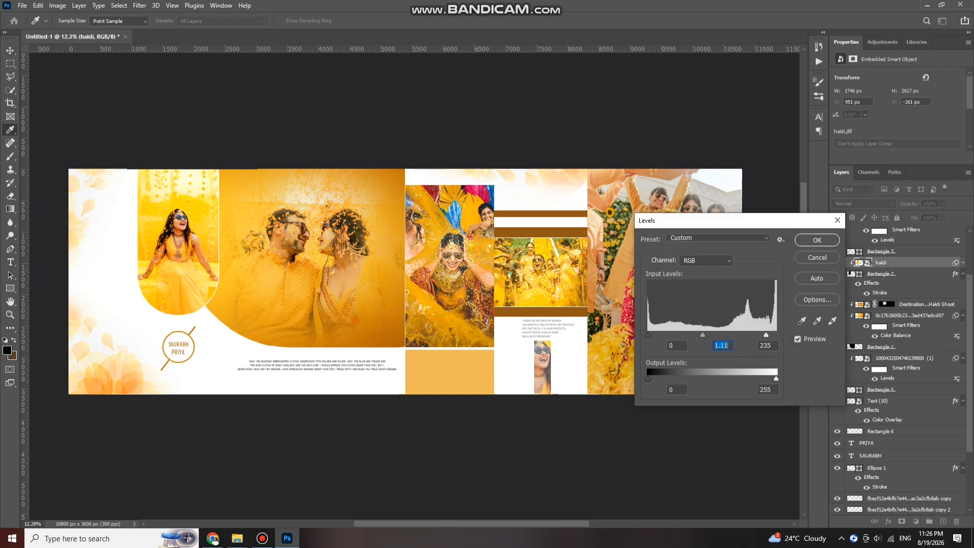
{"action": "key", "text": "Return"}
Brighten the large couple photo with Levels, setting the white input level to 228
{"action": "left_click", "coordinate": [337, 282], "text": "ctrl"}
{"action": "key", "text": "ctrl+l"}
{"action": "left_click_drag", "start_coordinate": [776, 335], "coordinate": [762, 335]}
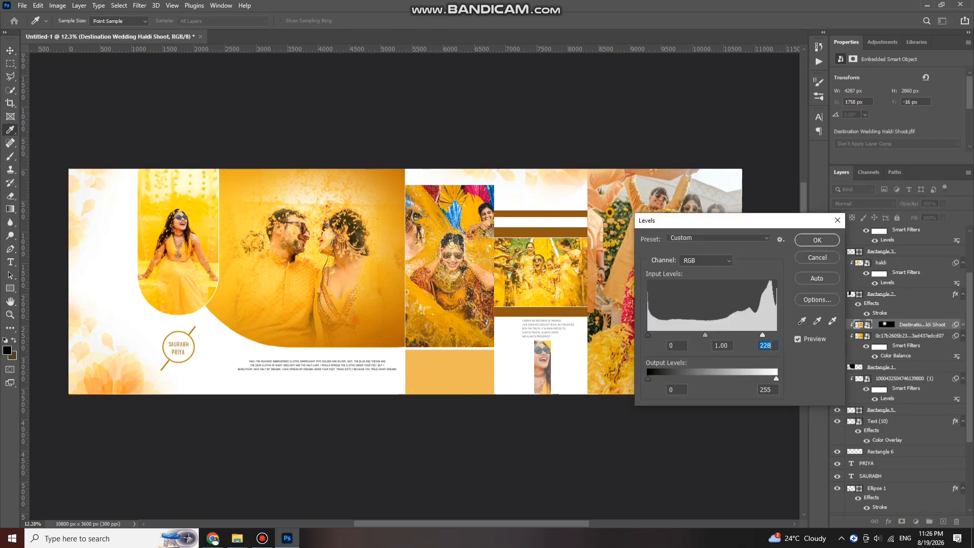
{"action": "key", "text": "Return"}
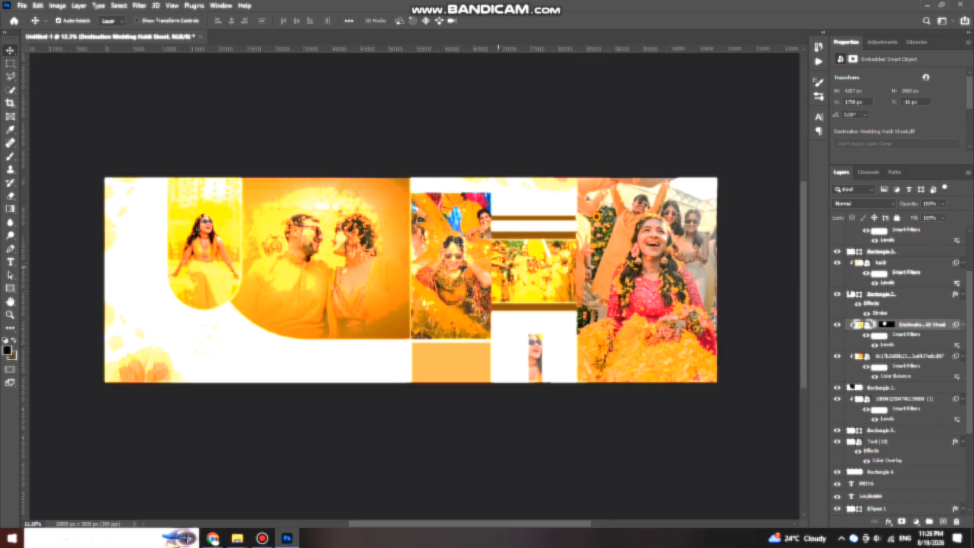